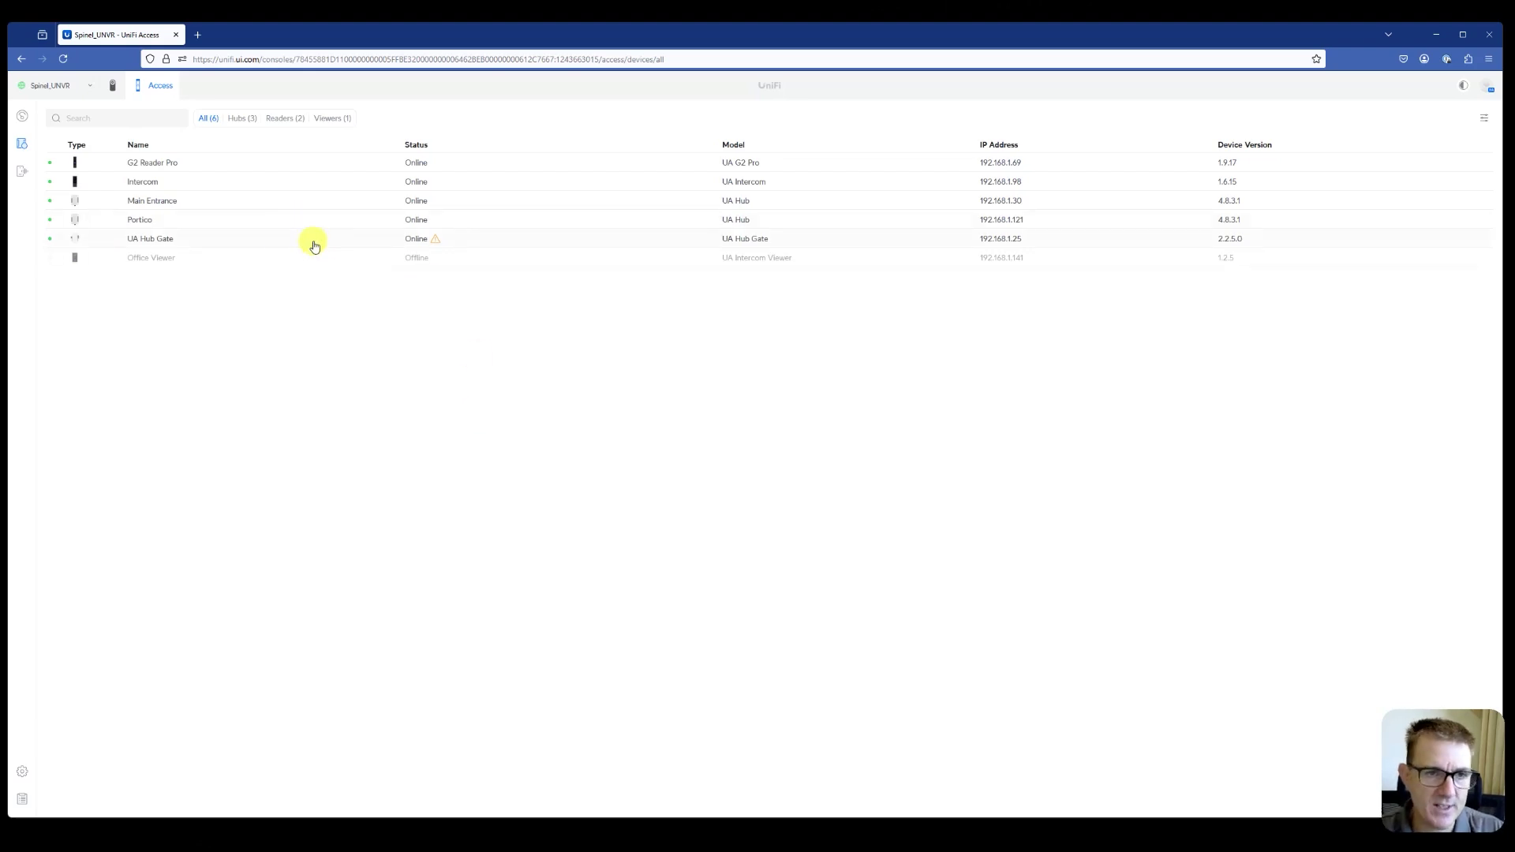
Proceed with the UA Hub Gate's required actions and confirm Gates Closed by the Gate Hub as the gate closing action.
mouse_move(437, 242)
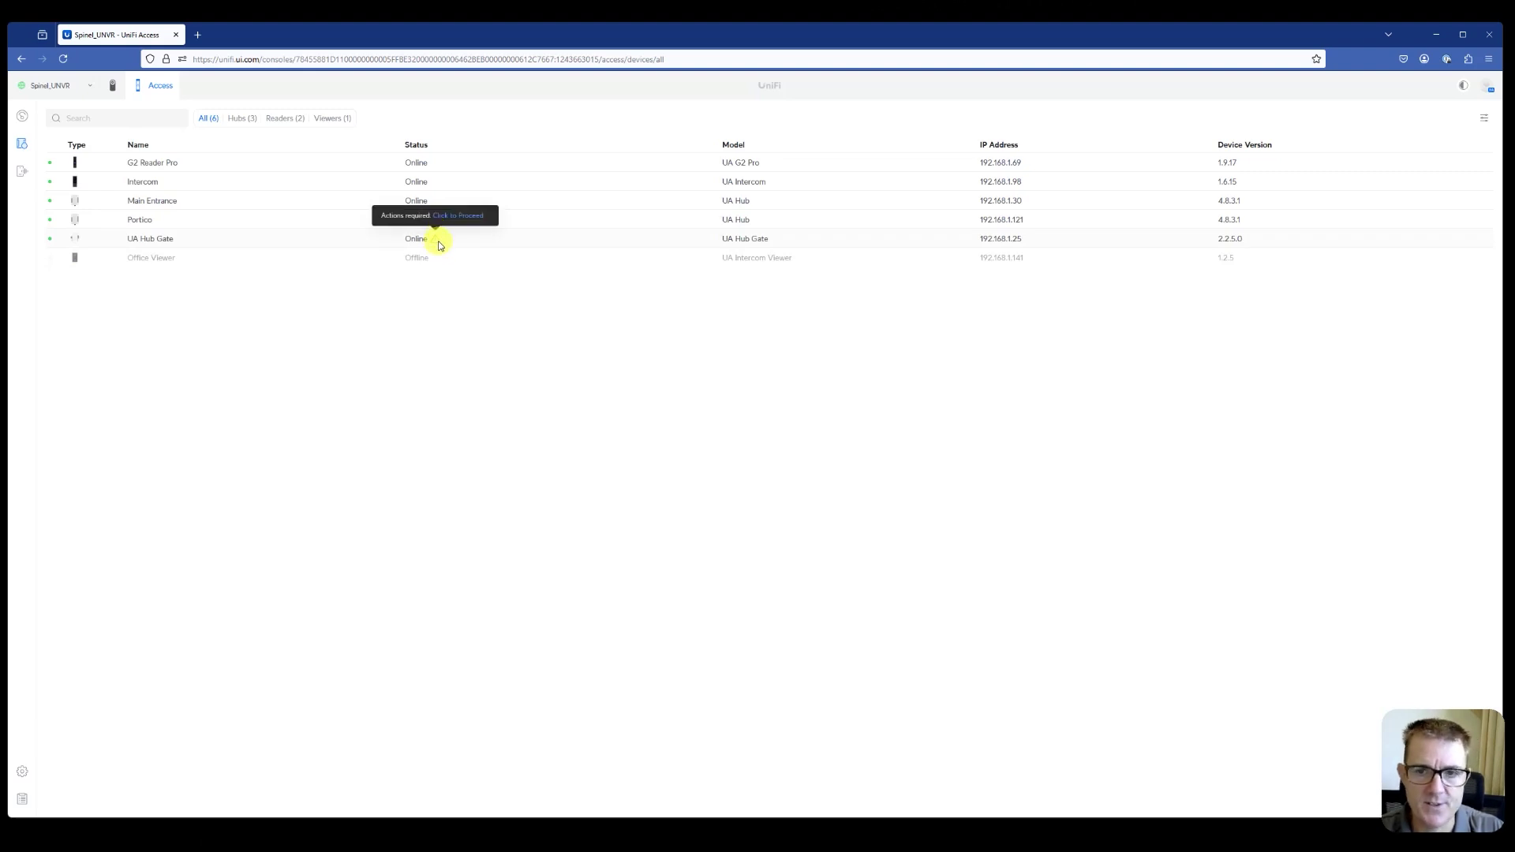
left_click(432, 239)
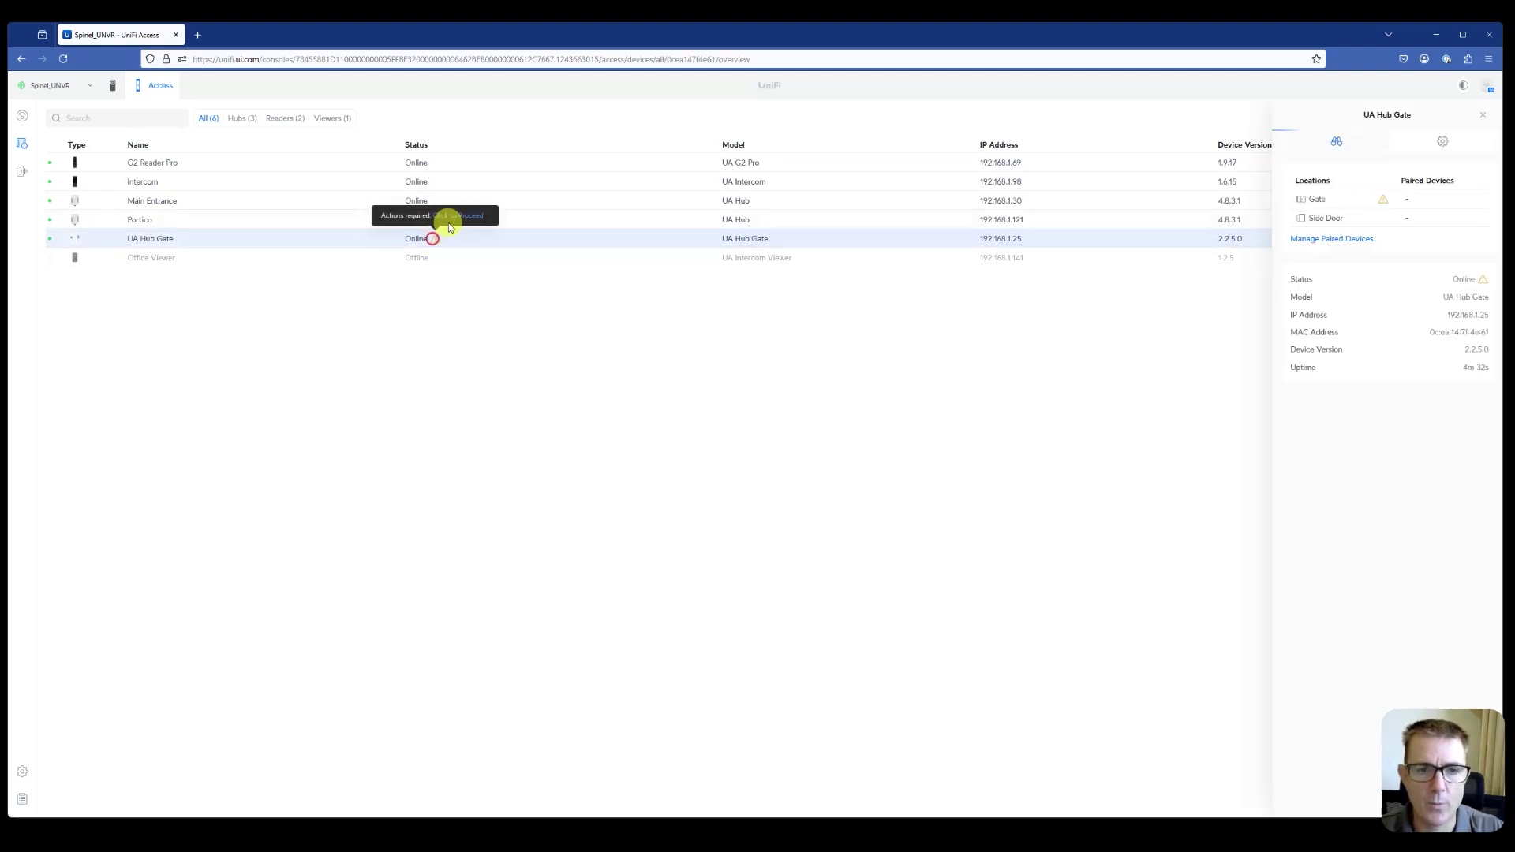
left_click(452, 215)
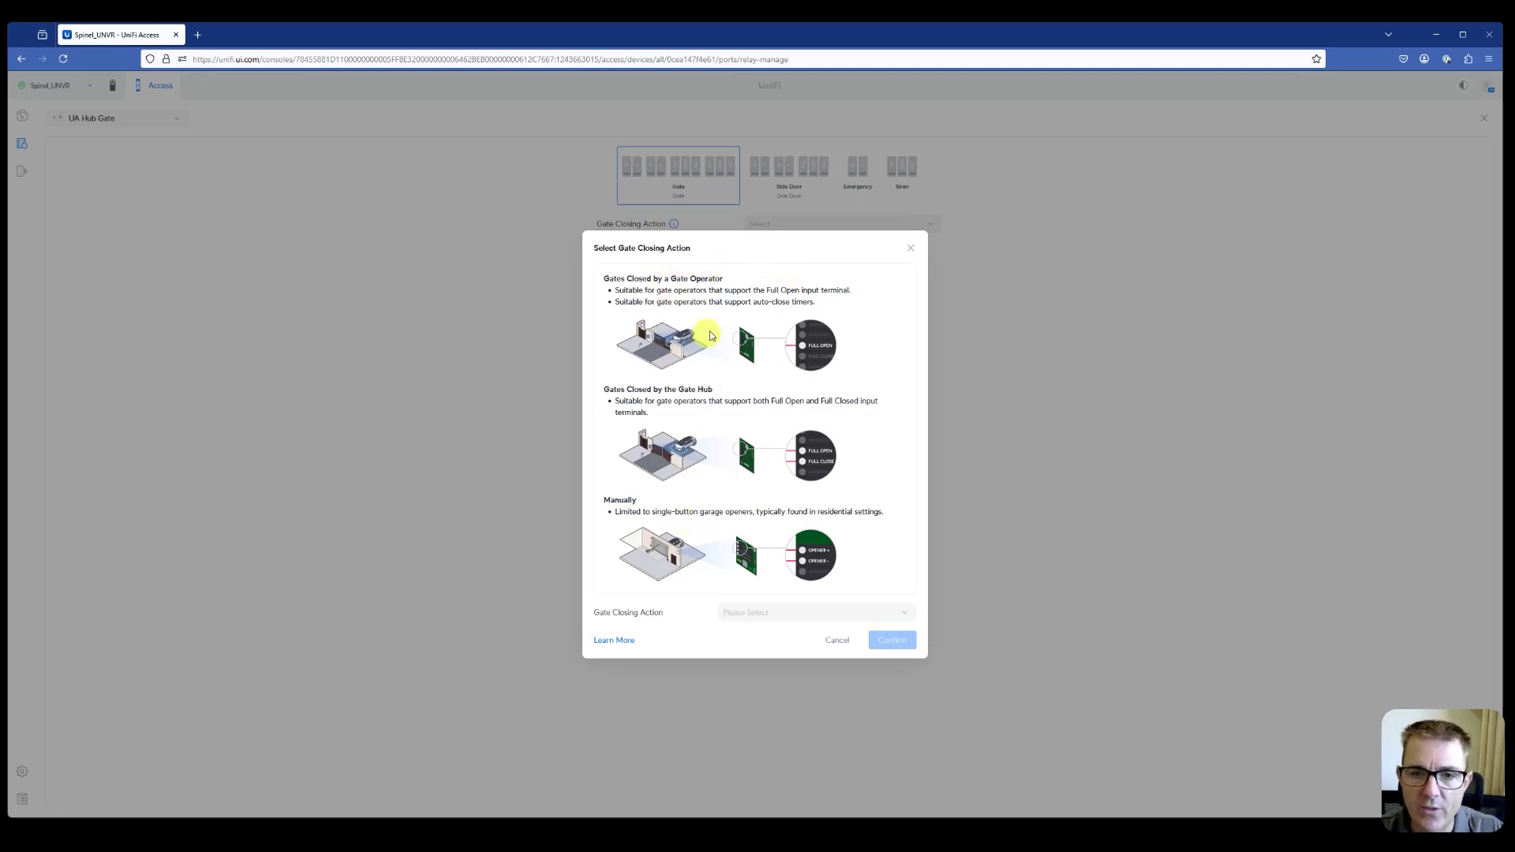
left_click(783, 613)
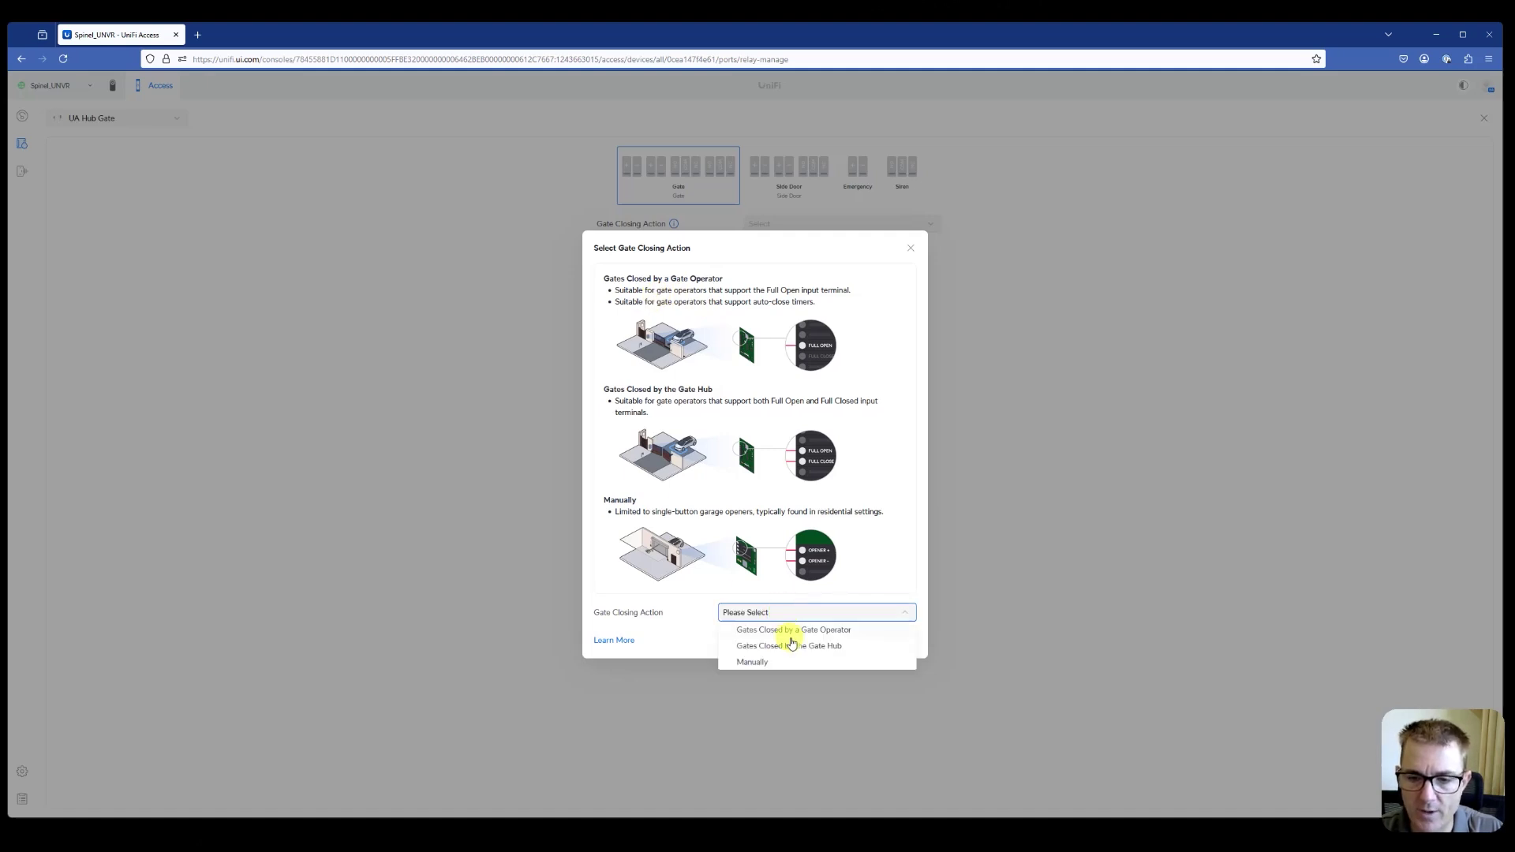
left_click(793, 647)
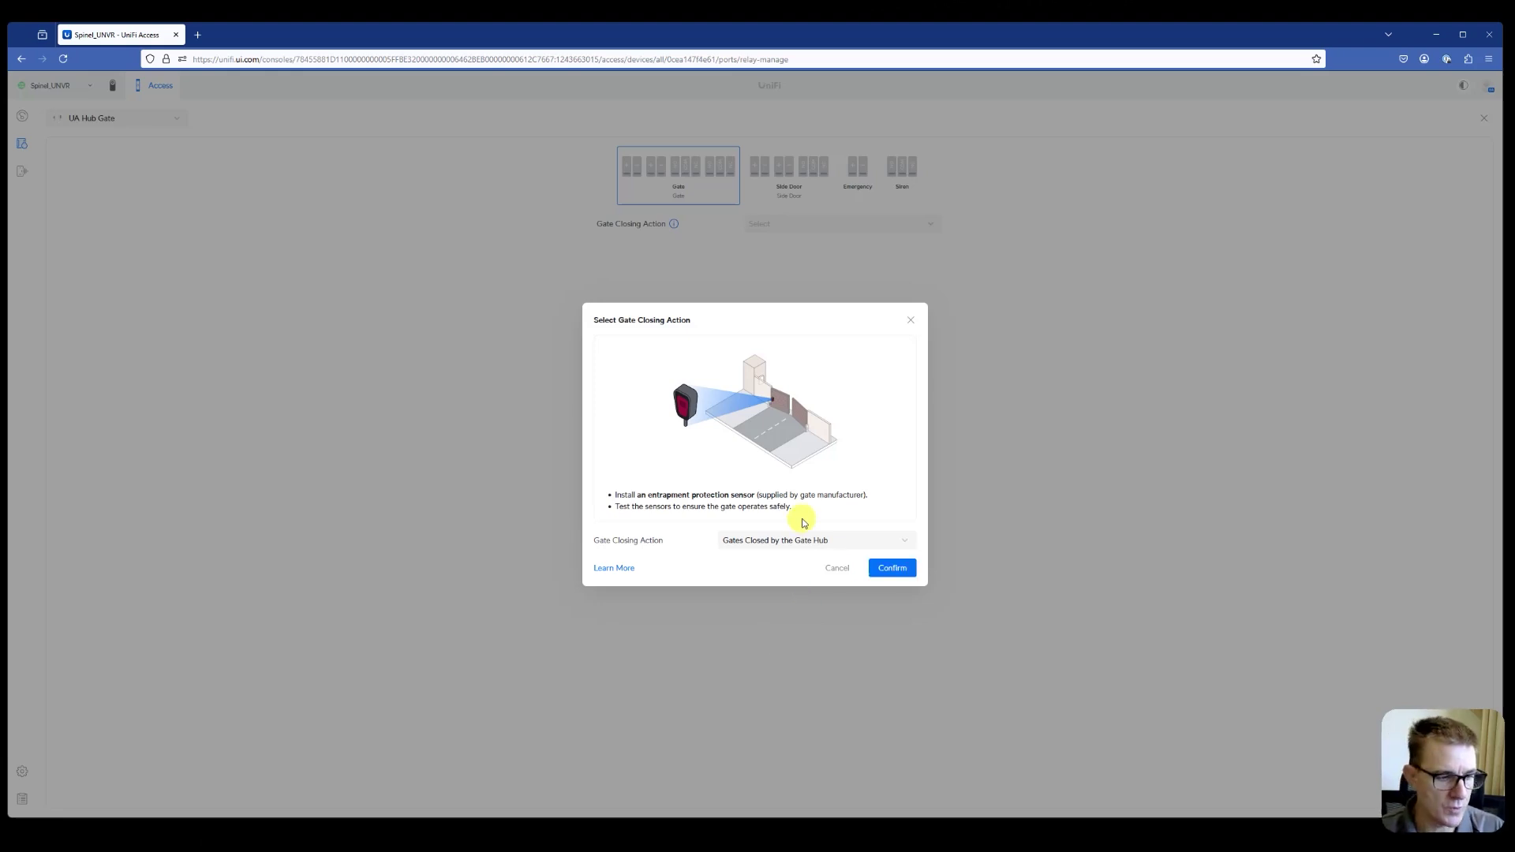
left_click(883, 568)
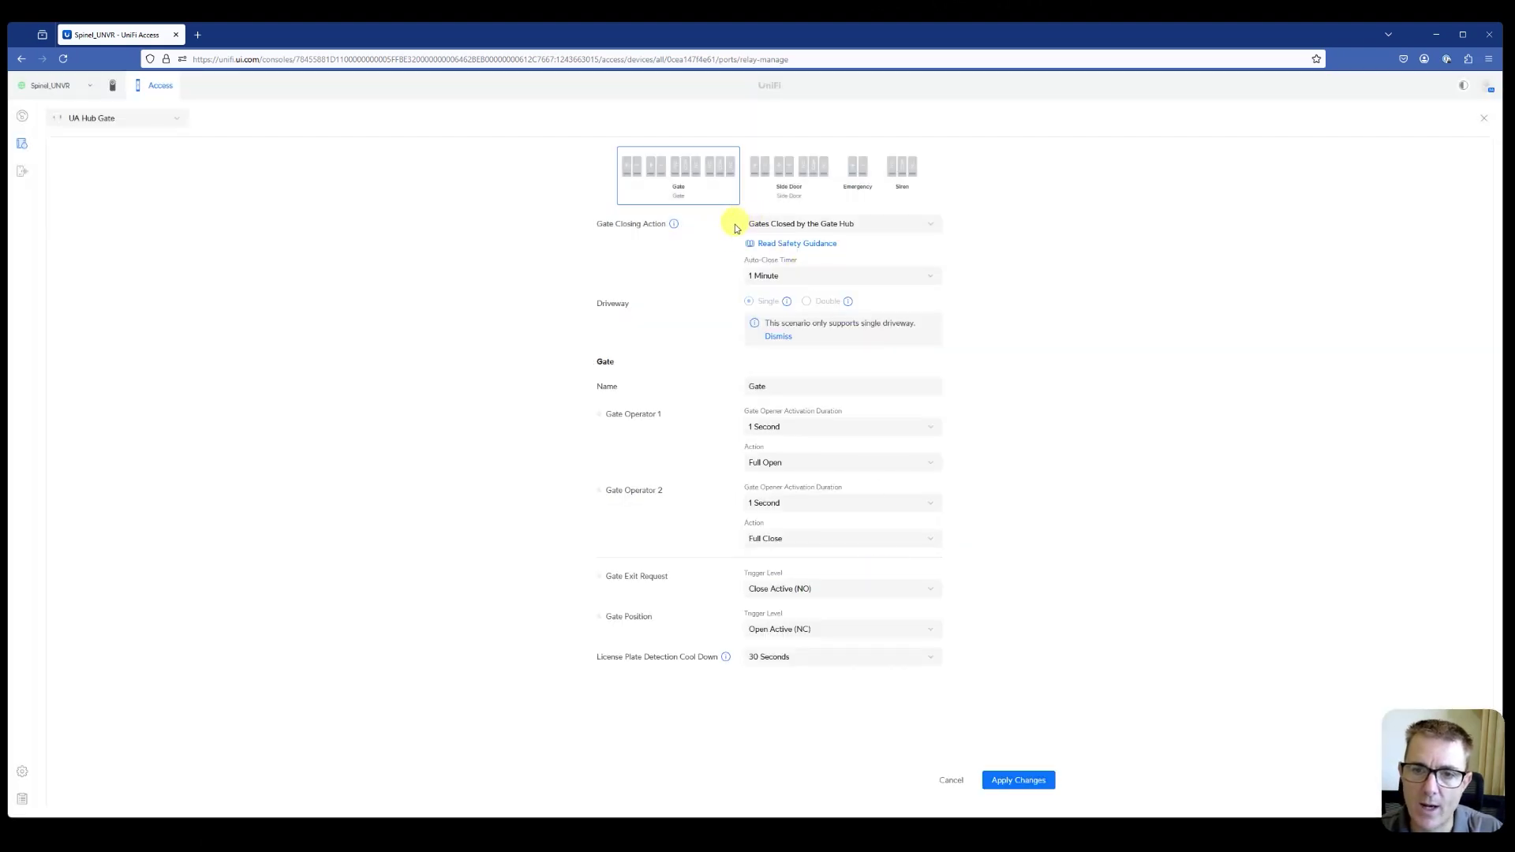
Set the gate's auto-close timer to 15 Seconds and the side door lock's unlock duration to 15 Seconds.
left_click(793, 282)
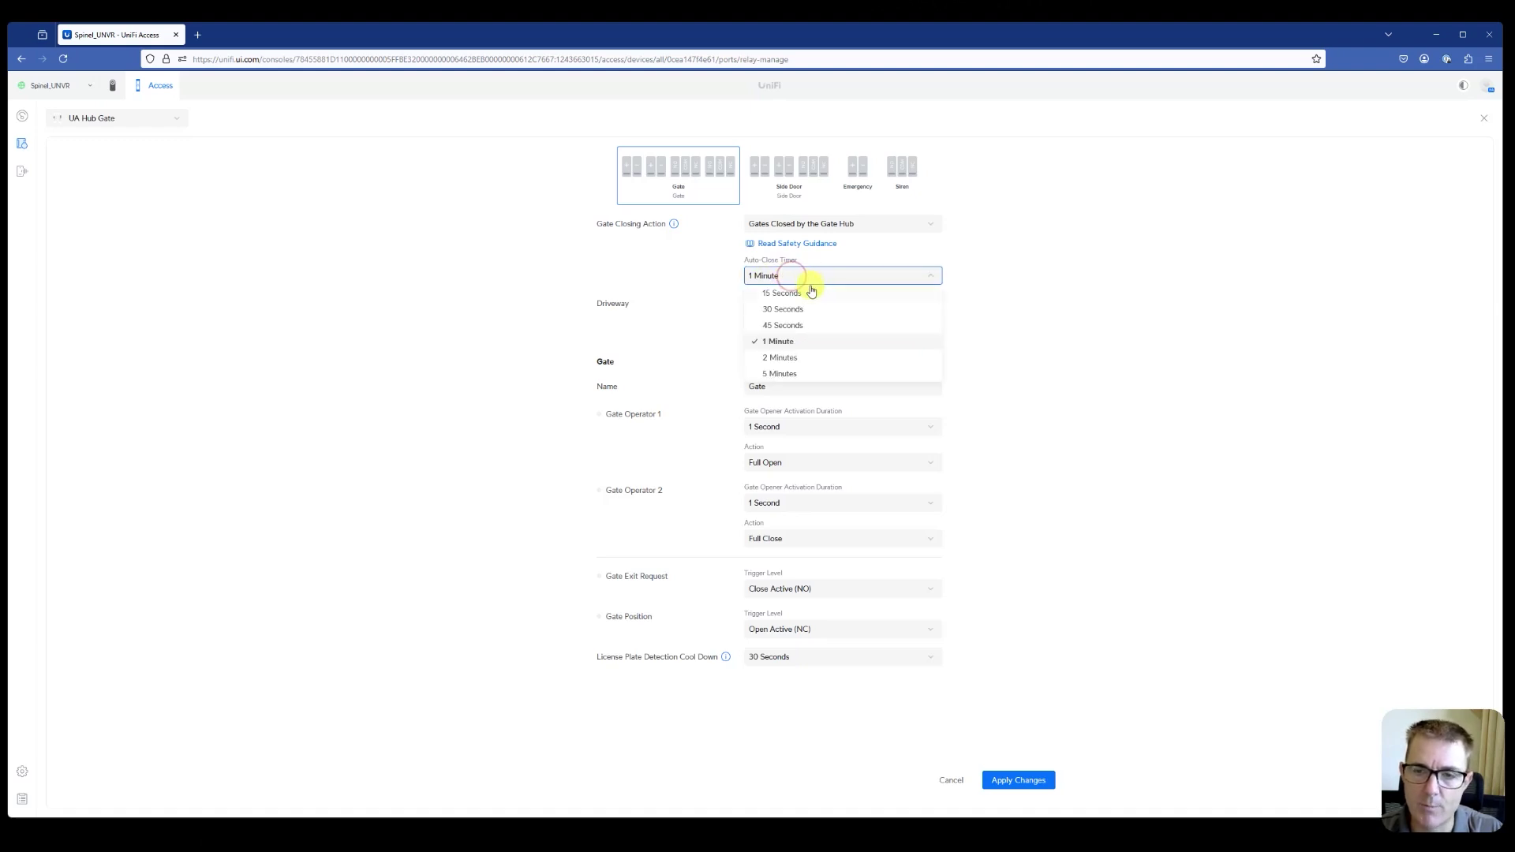
left_click(793, 295)
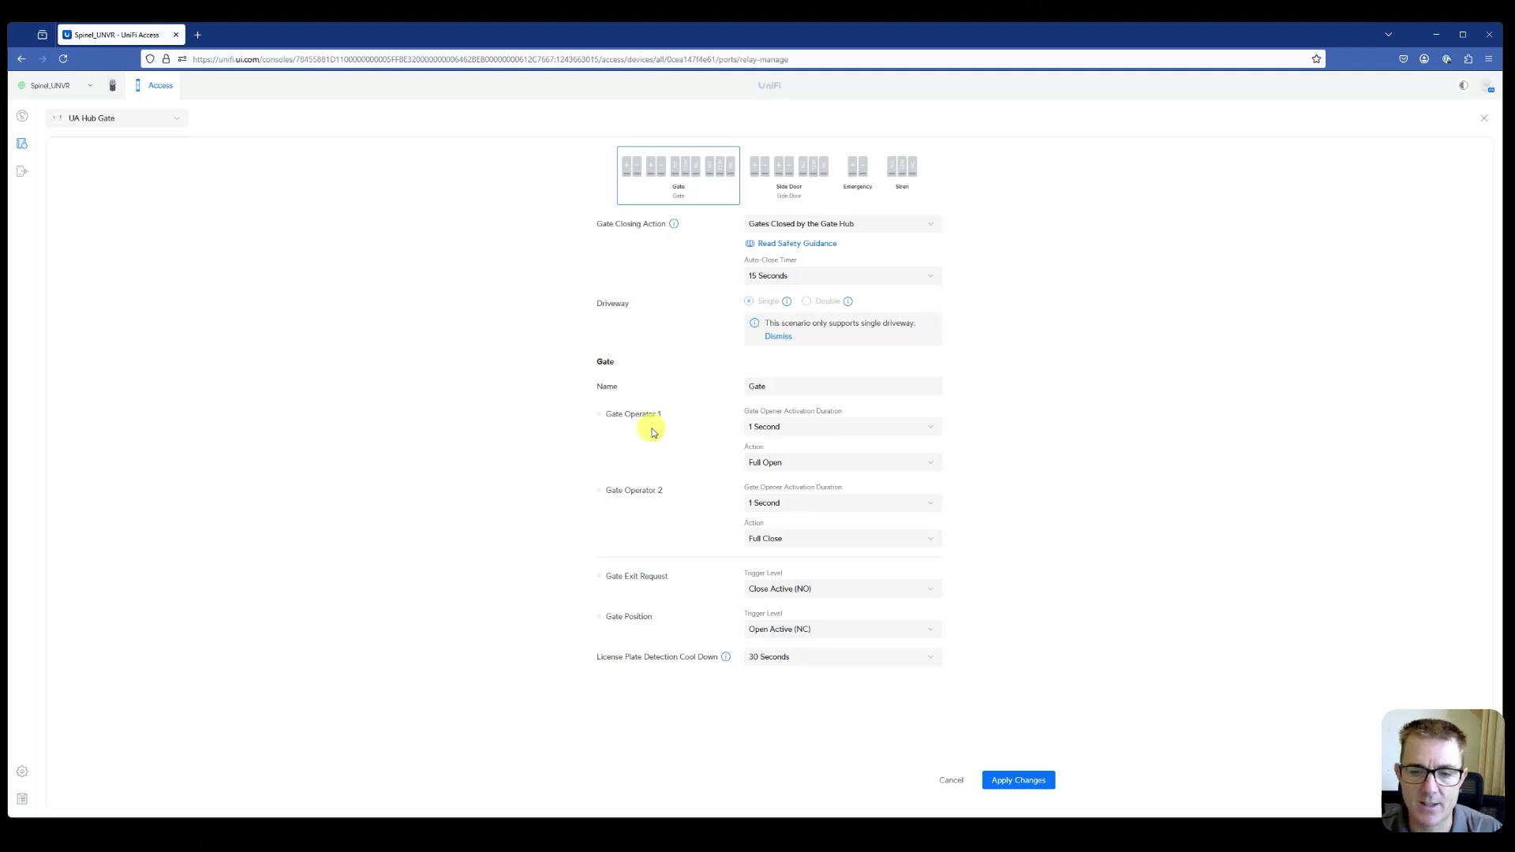
left_click(765, 171)
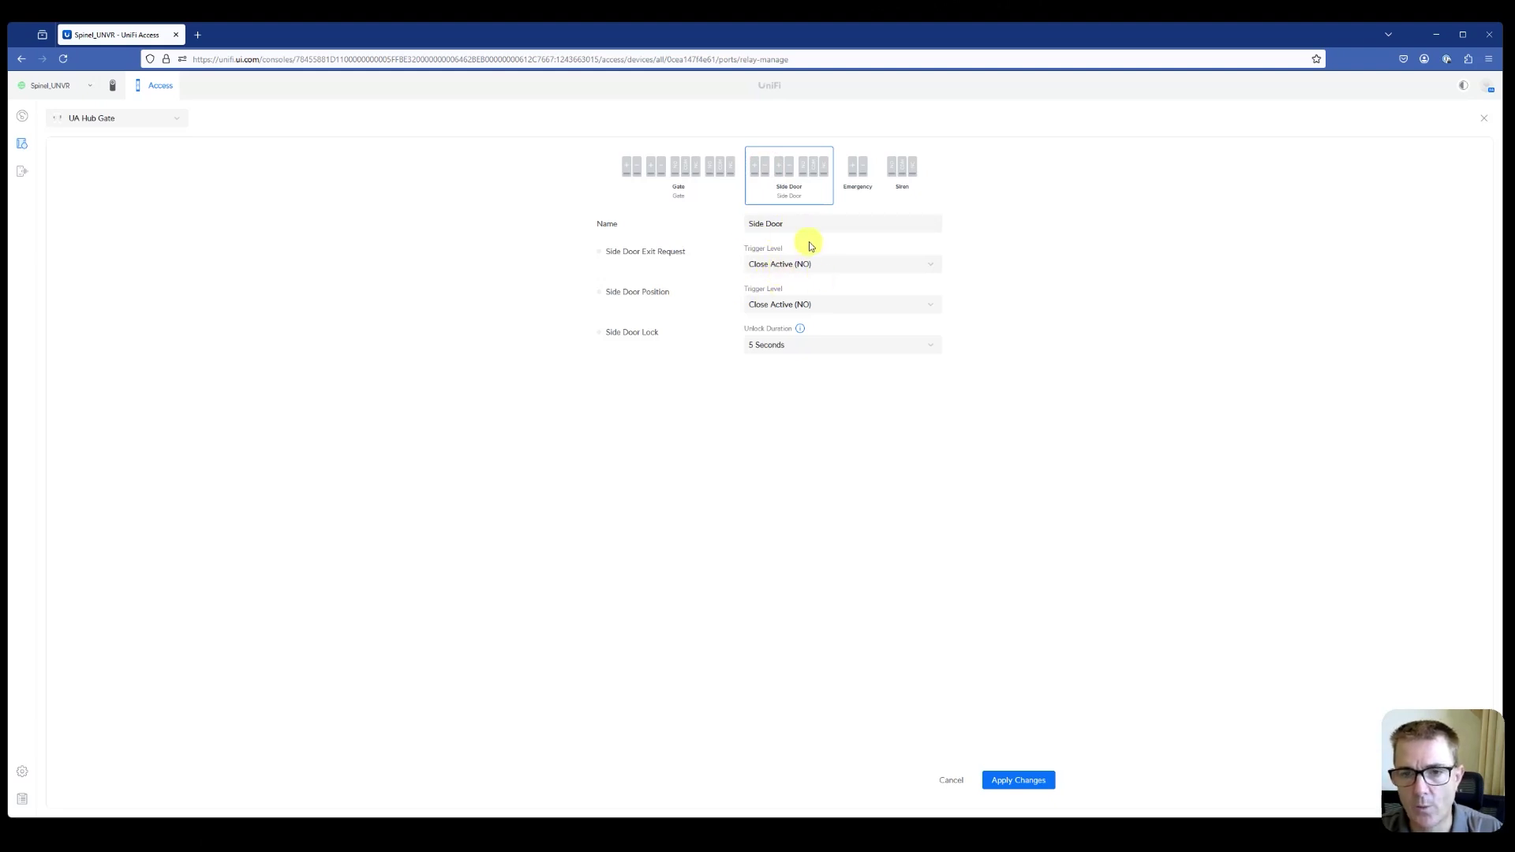
left_click(785, 342)
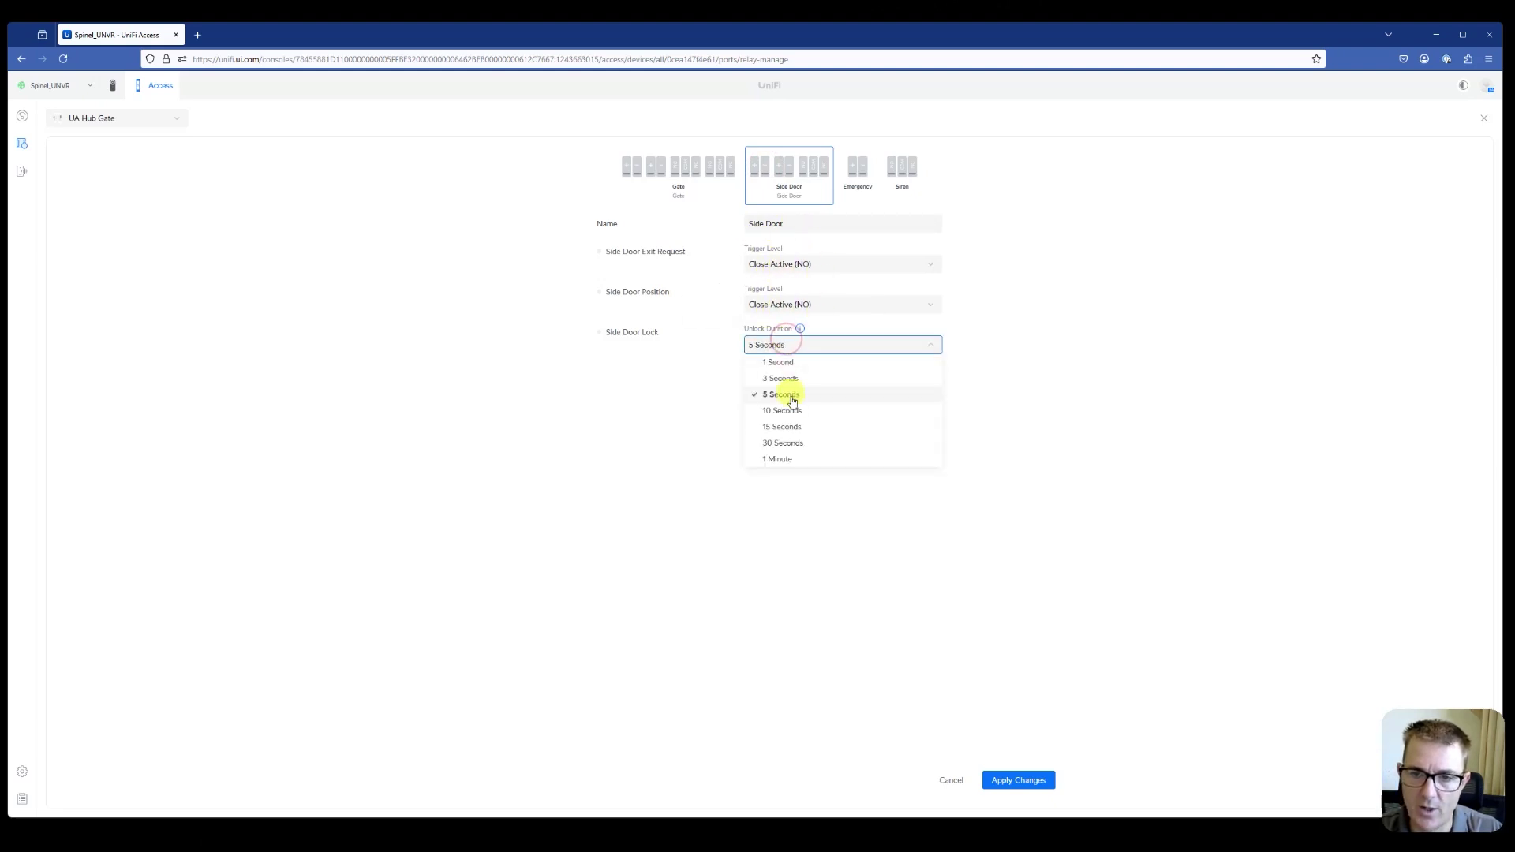
left_click(787, 428)
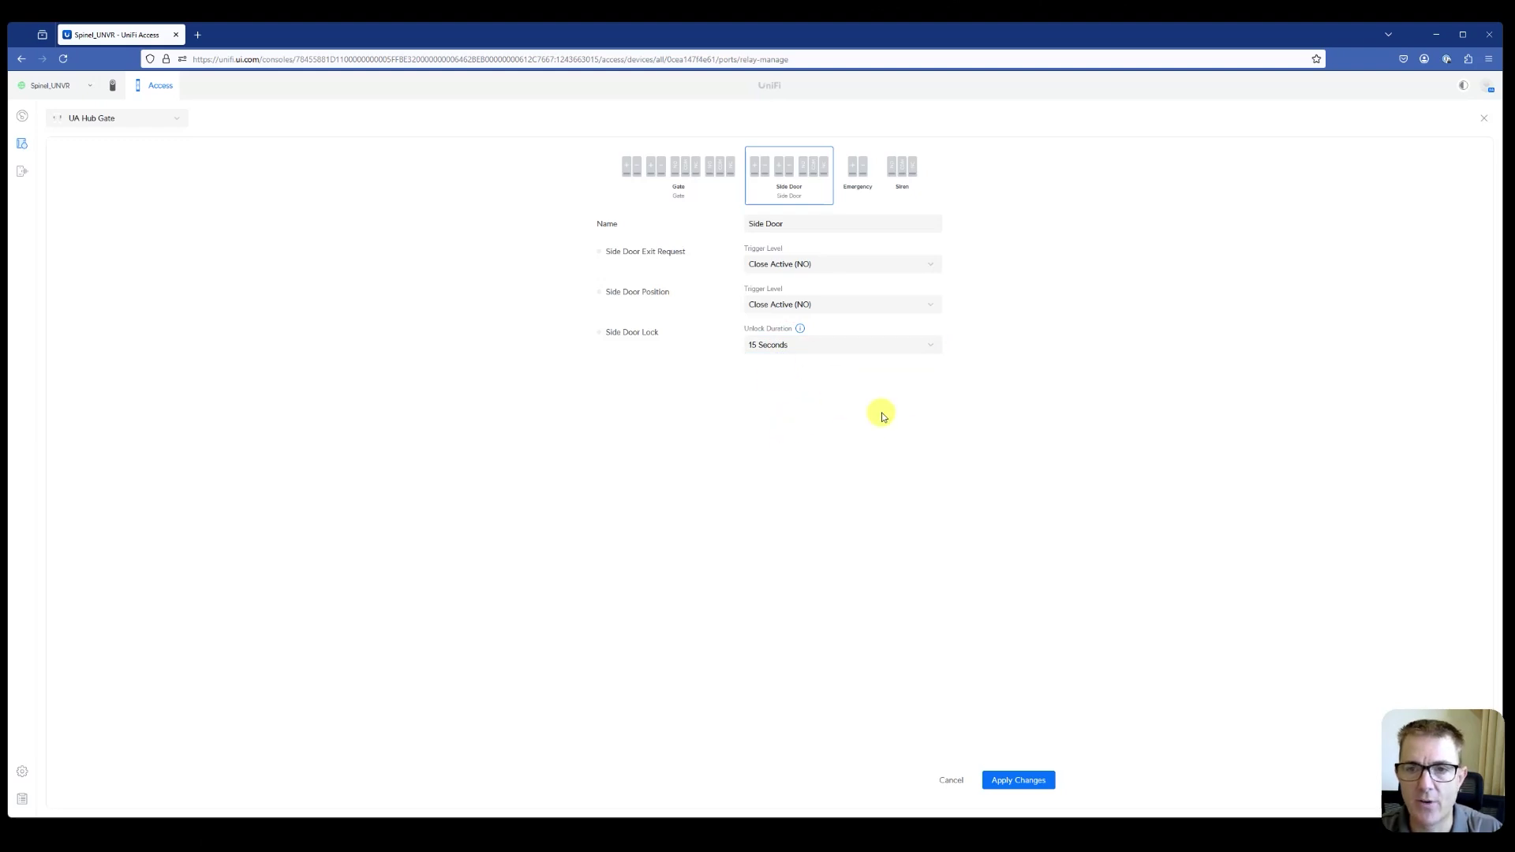
Rename the gate as Main Gate, apply the hub's terminal changes, and return to the device list.
left_click(650, 187)
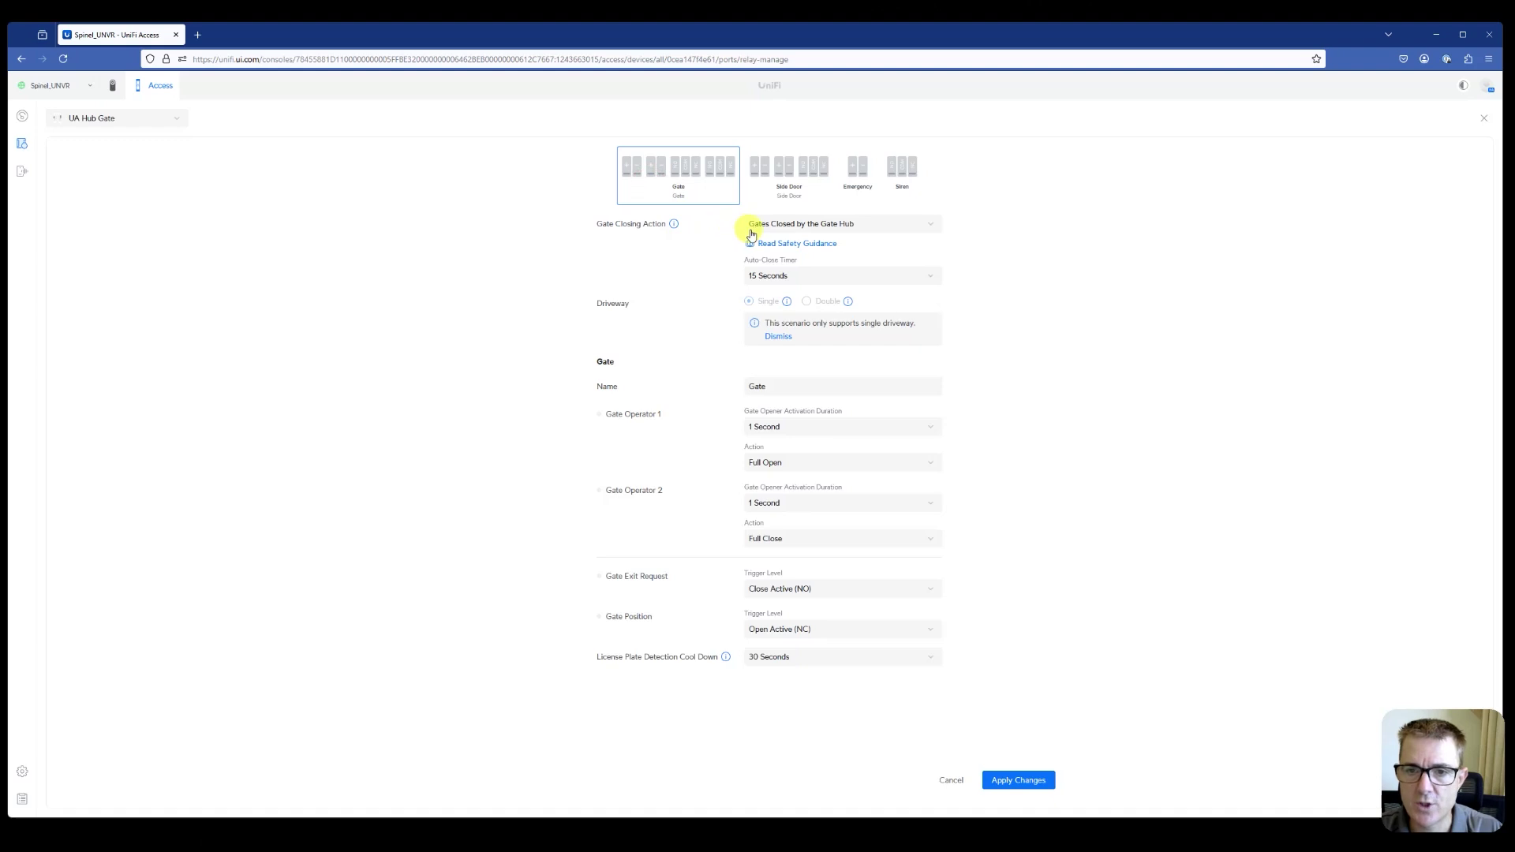
left_click(751, 385)
type("Main")
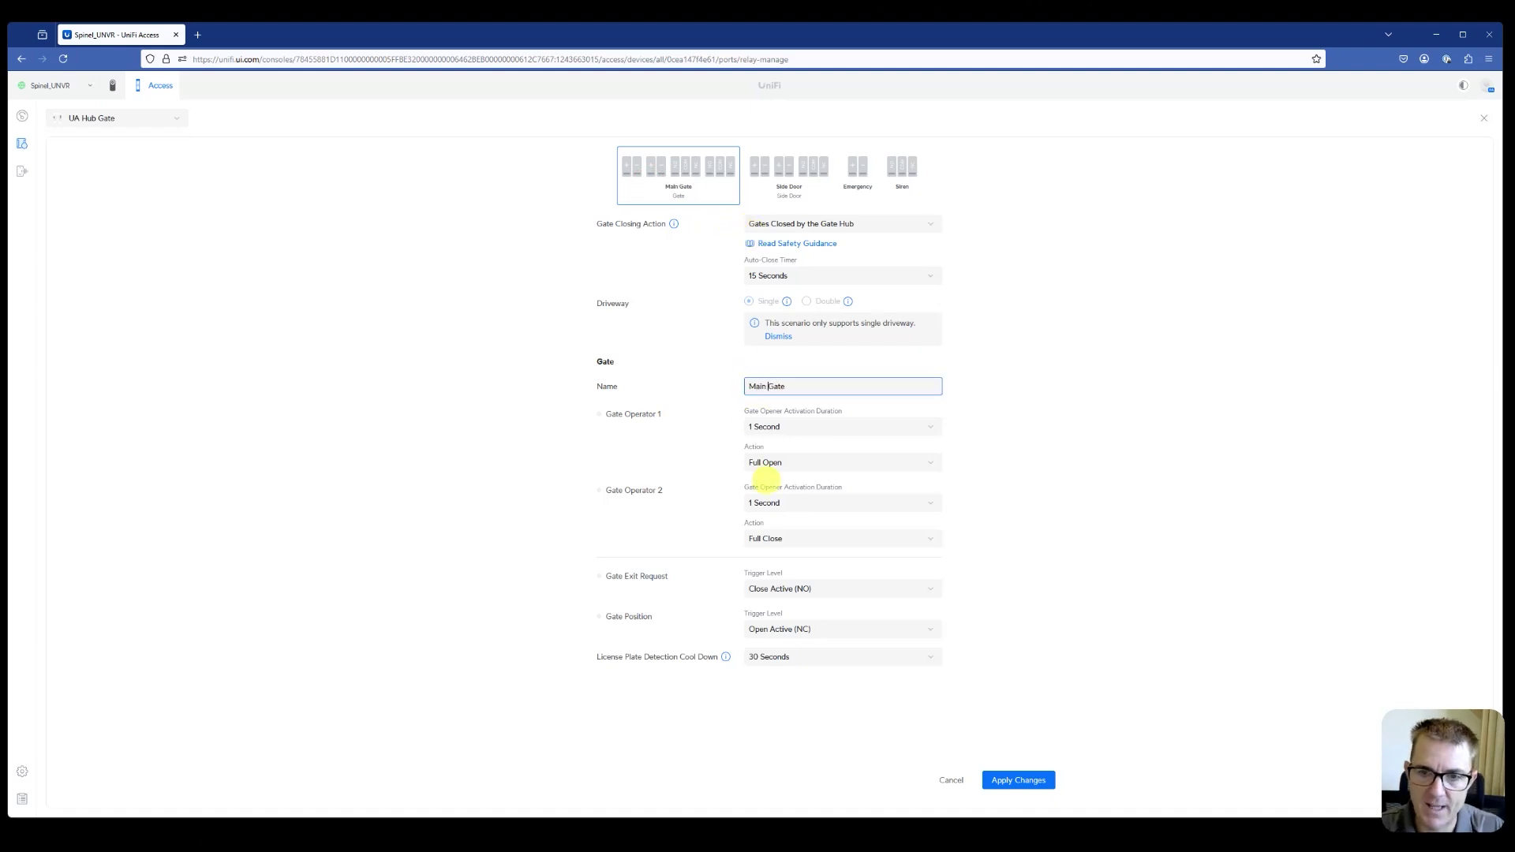
left_click(778, 167)
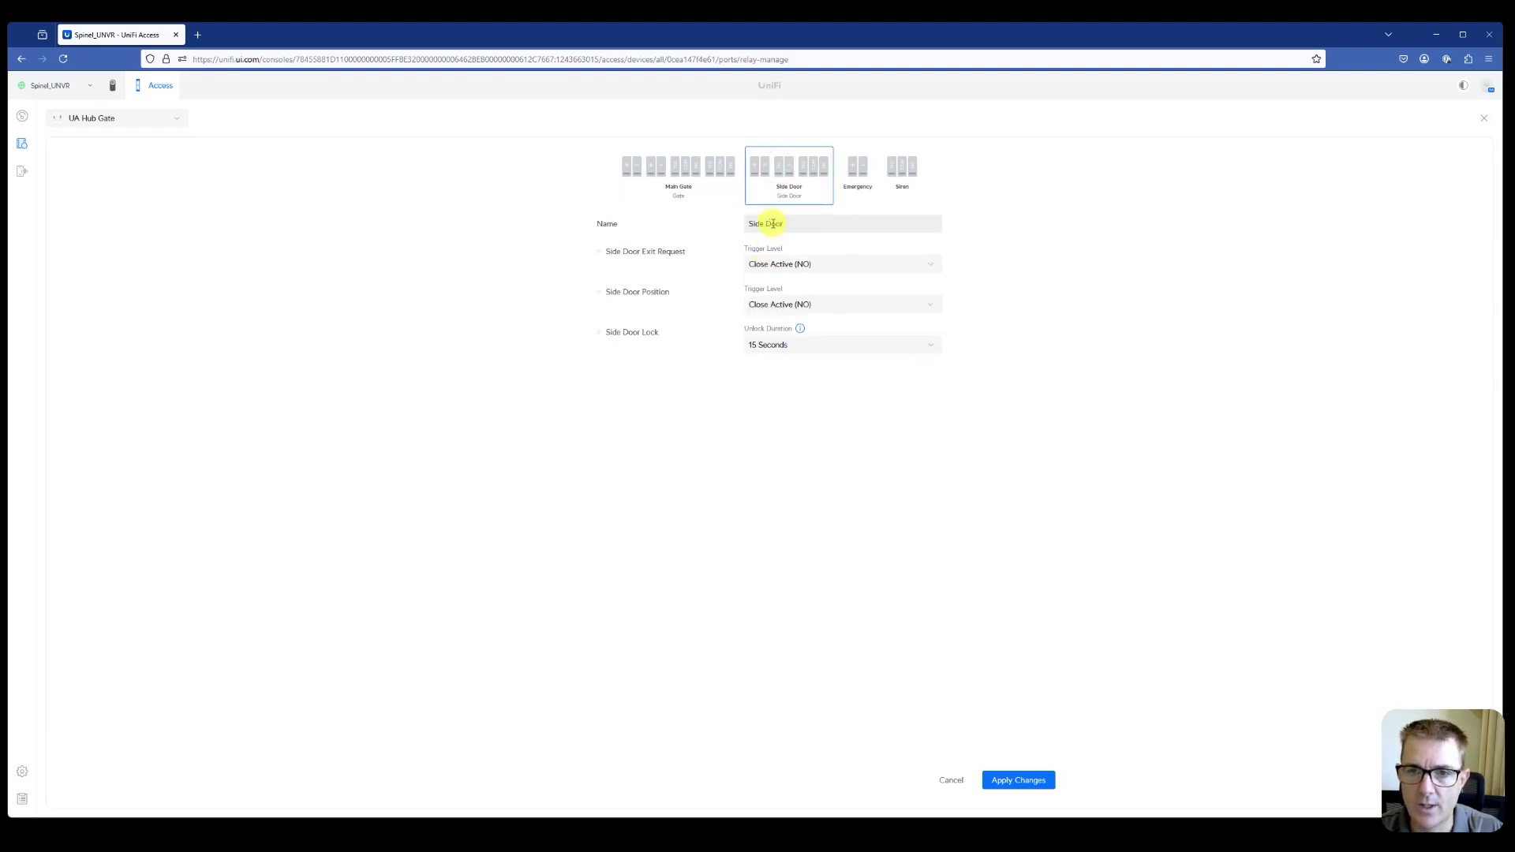
left_click(697, 184)
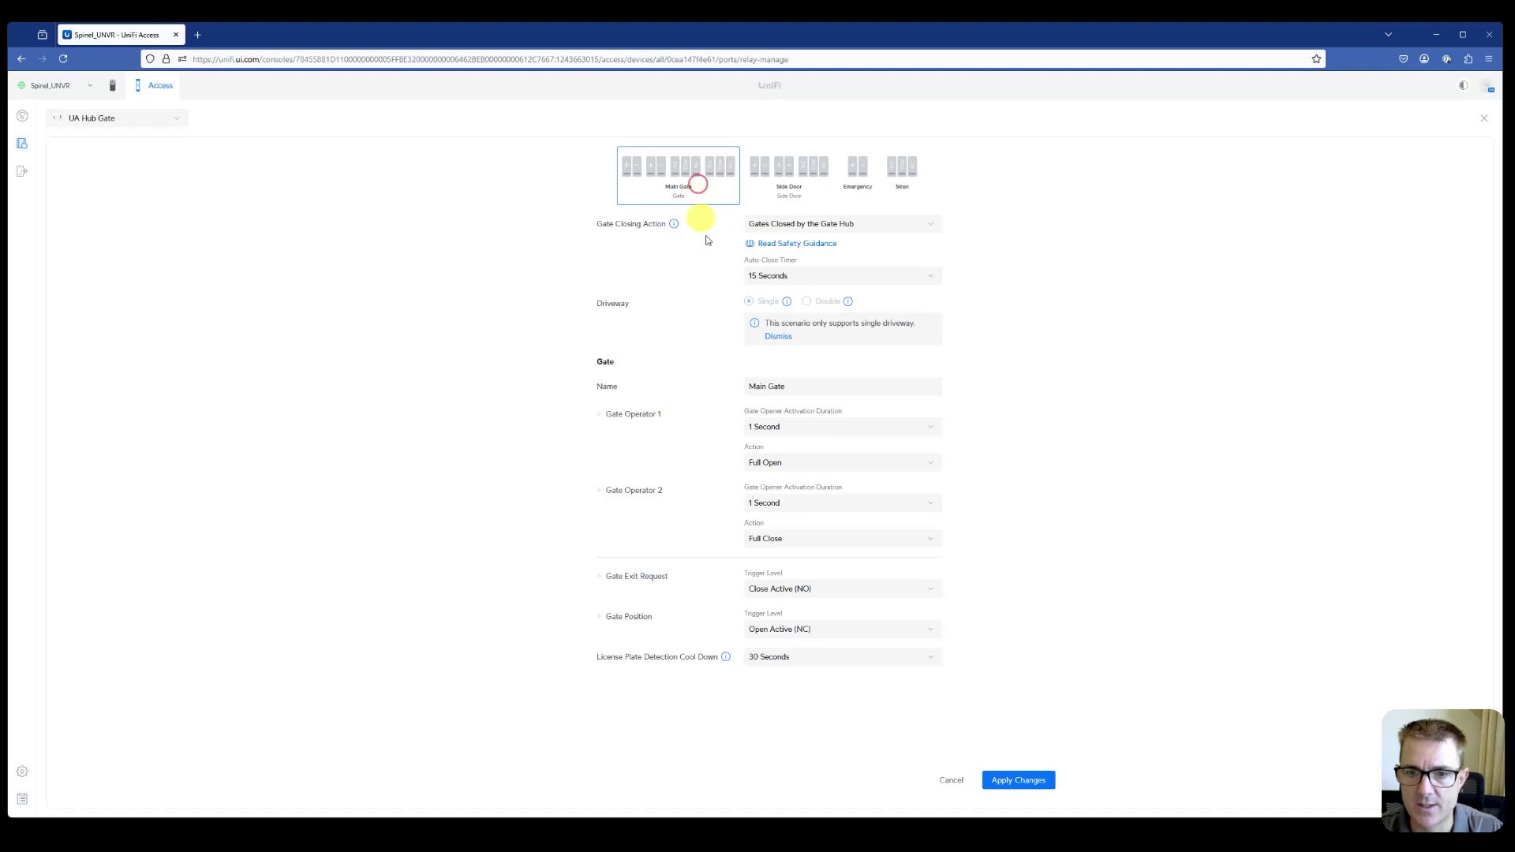
left_click(1008, 781)
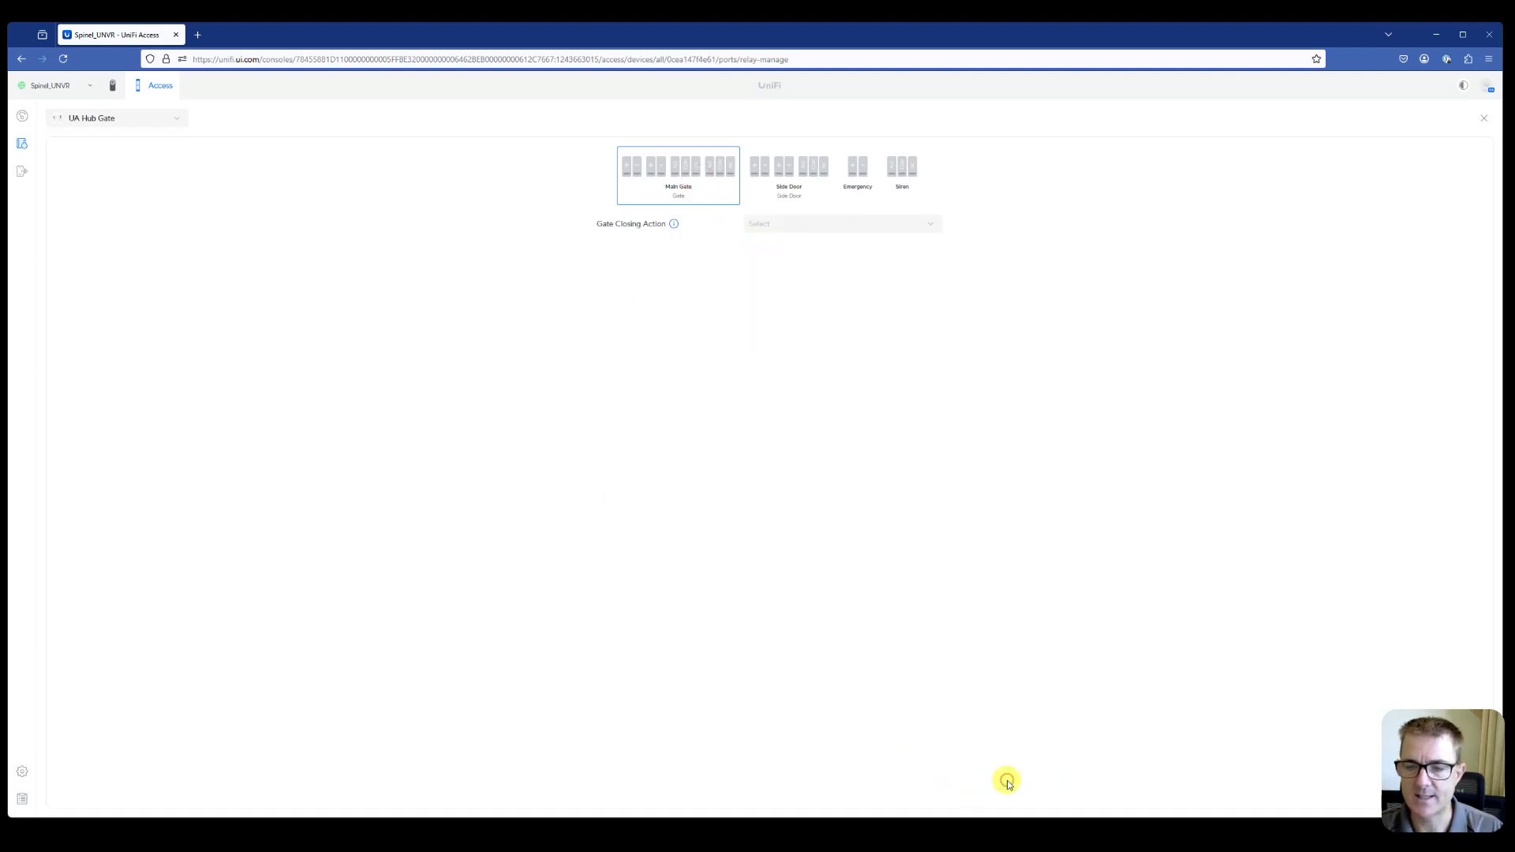
left_click(758, 170)
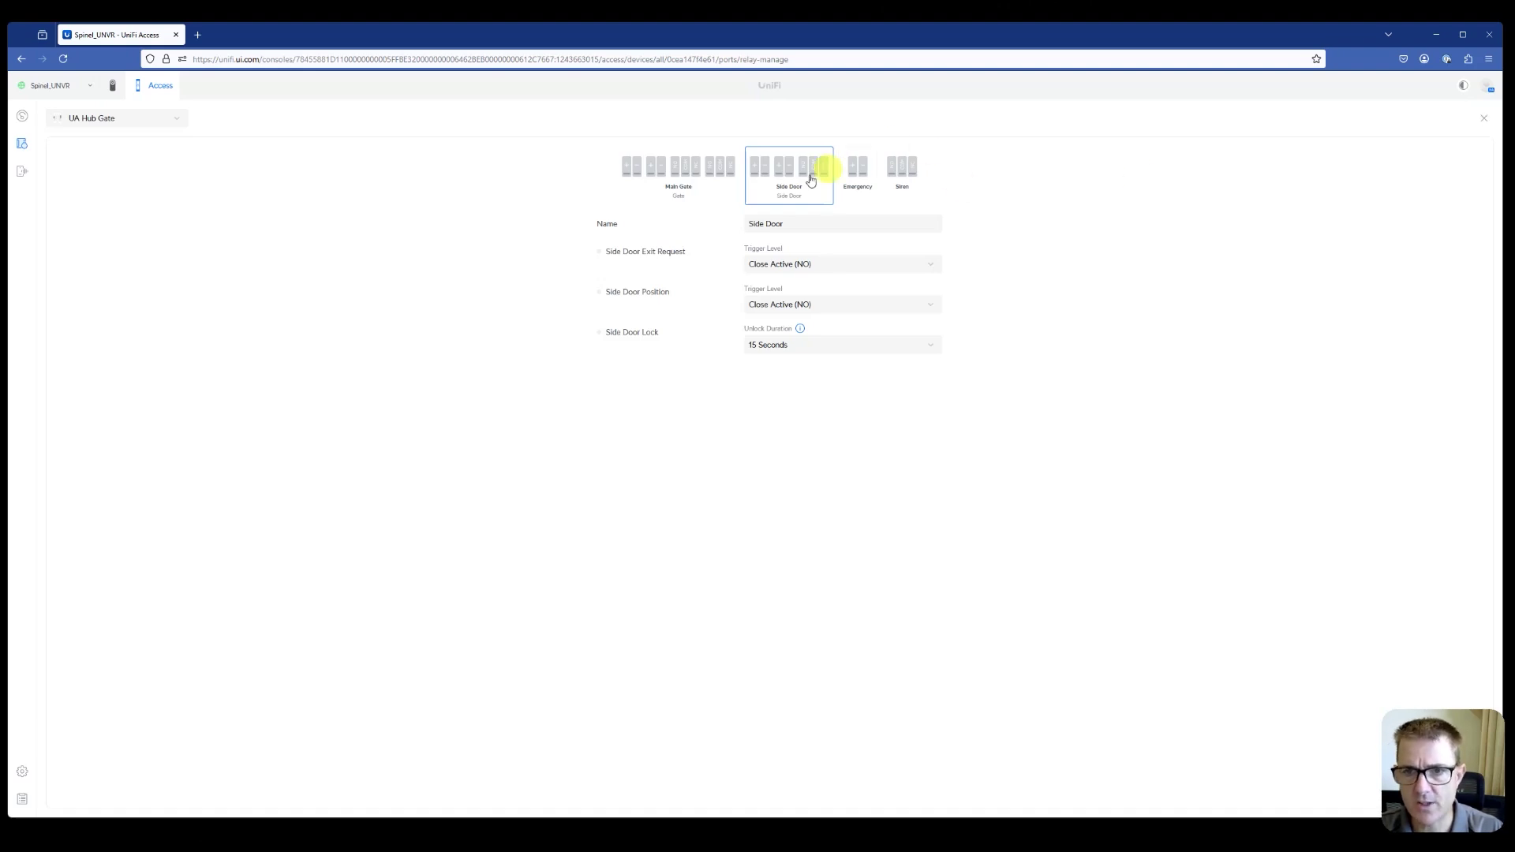
left_click(1483, 119)
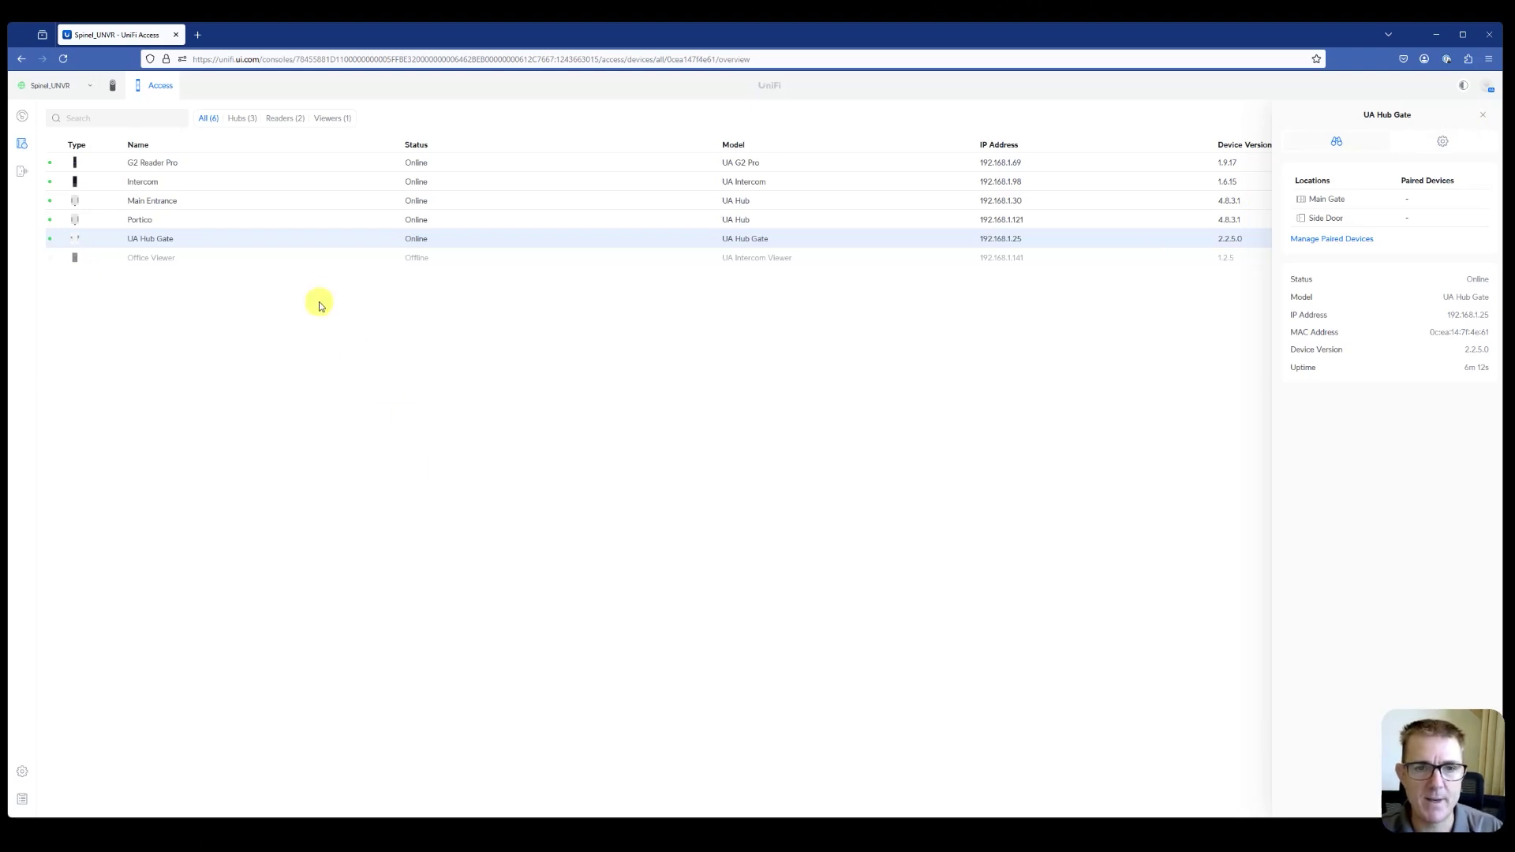
Unlock the Main Gate location of the UA Hub Gate, and open the hub's Side Door location.
mouse_move(1343, 202)
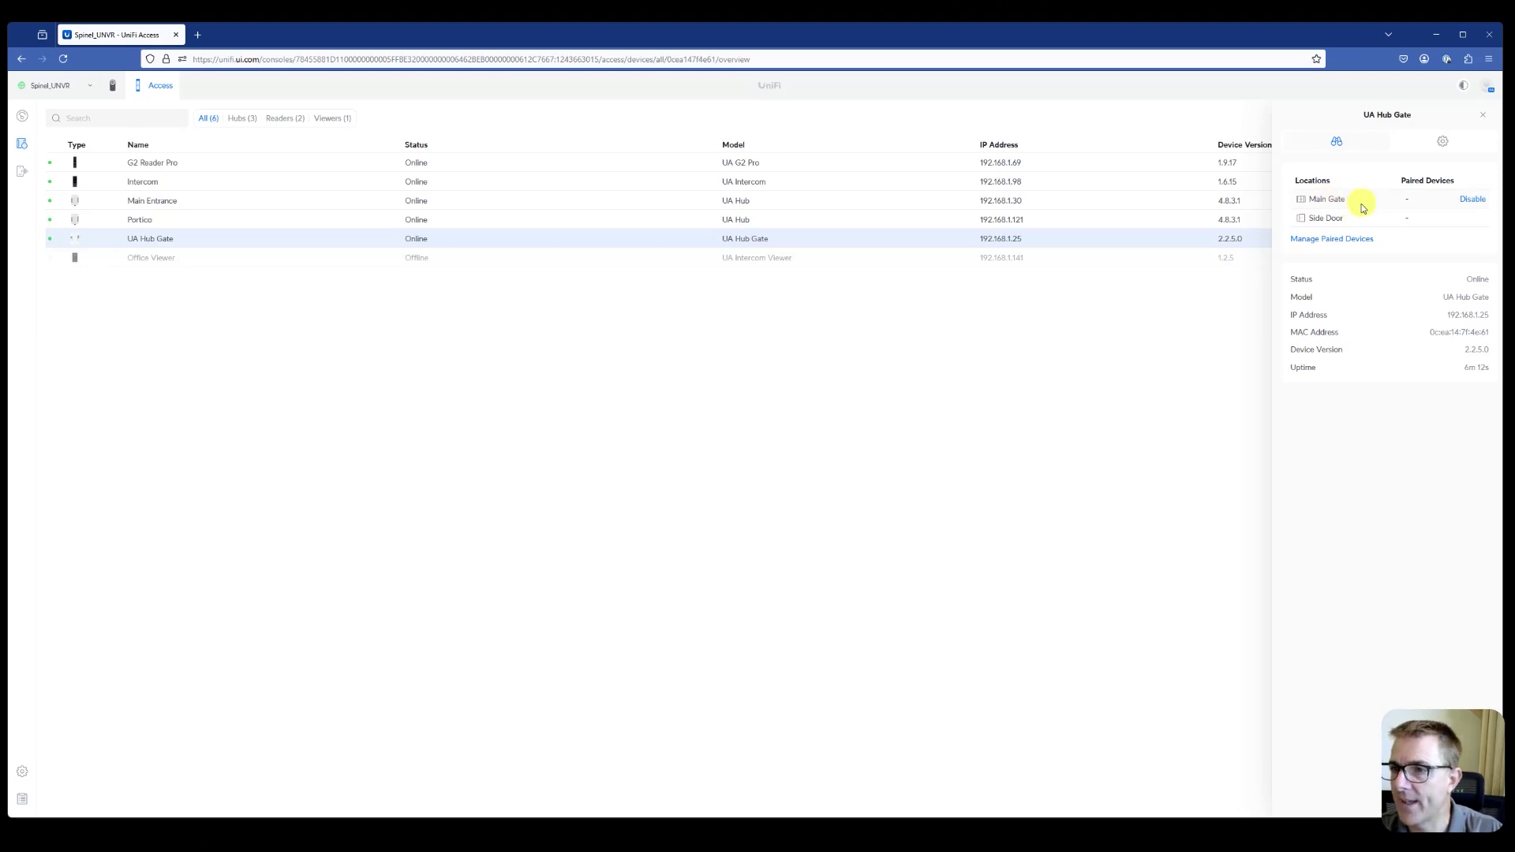
left_click(1323, 202)
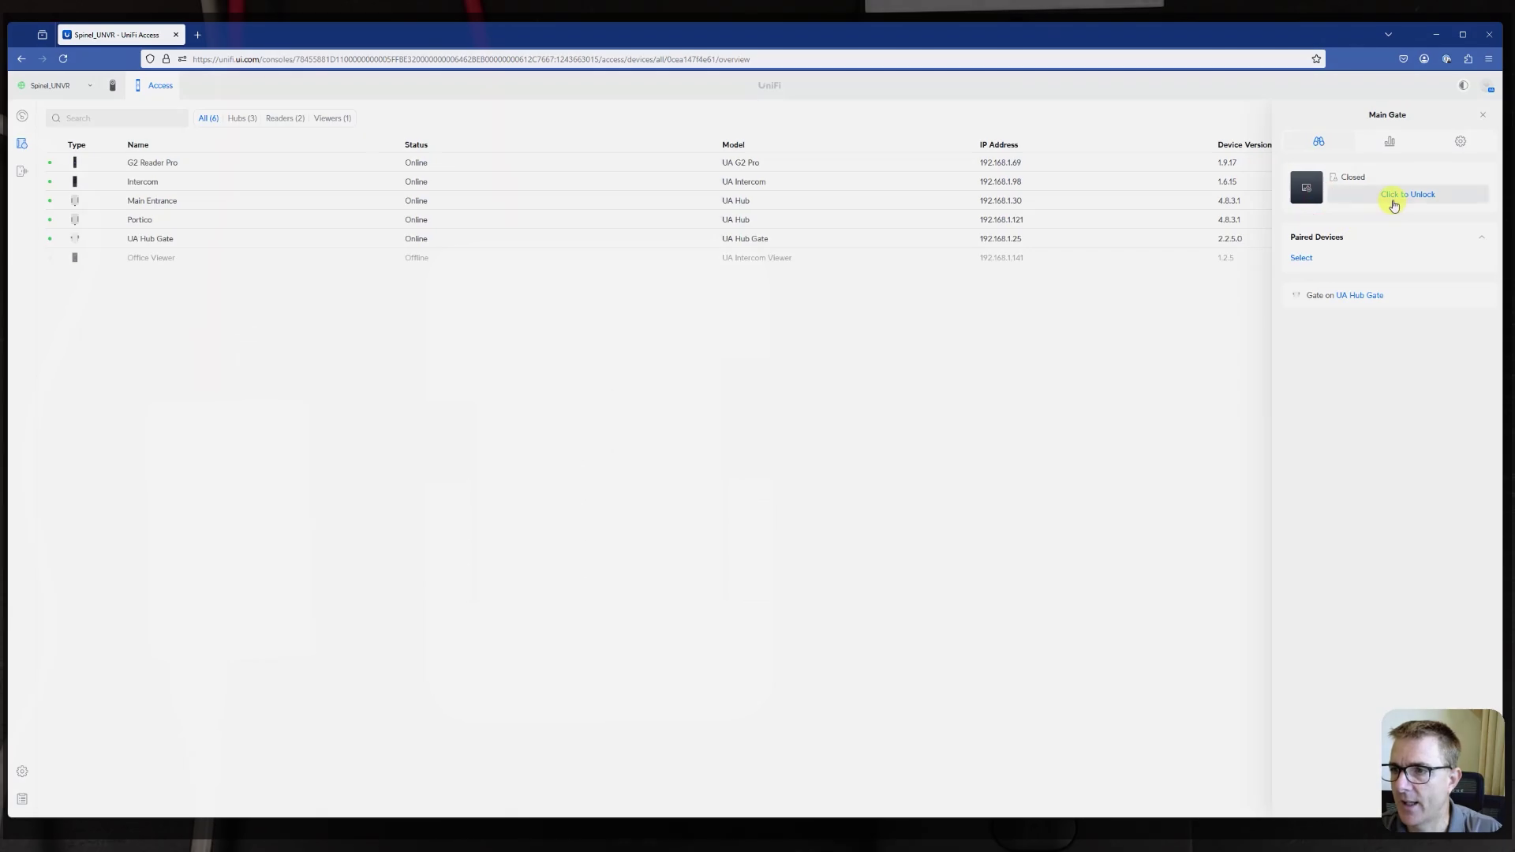
left_click(1392, 201)
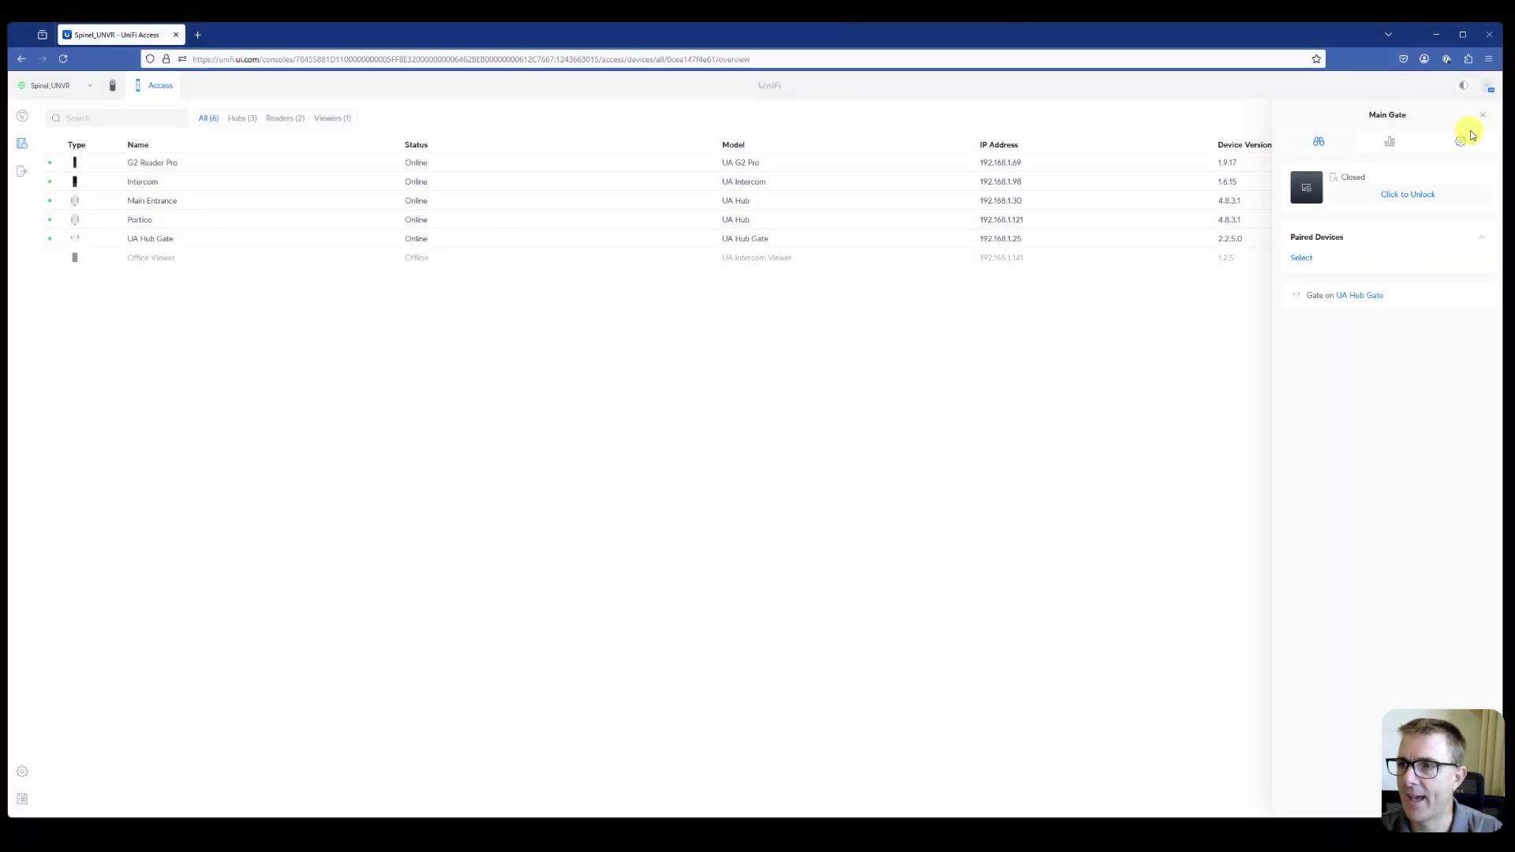
left_click(1479, 119)
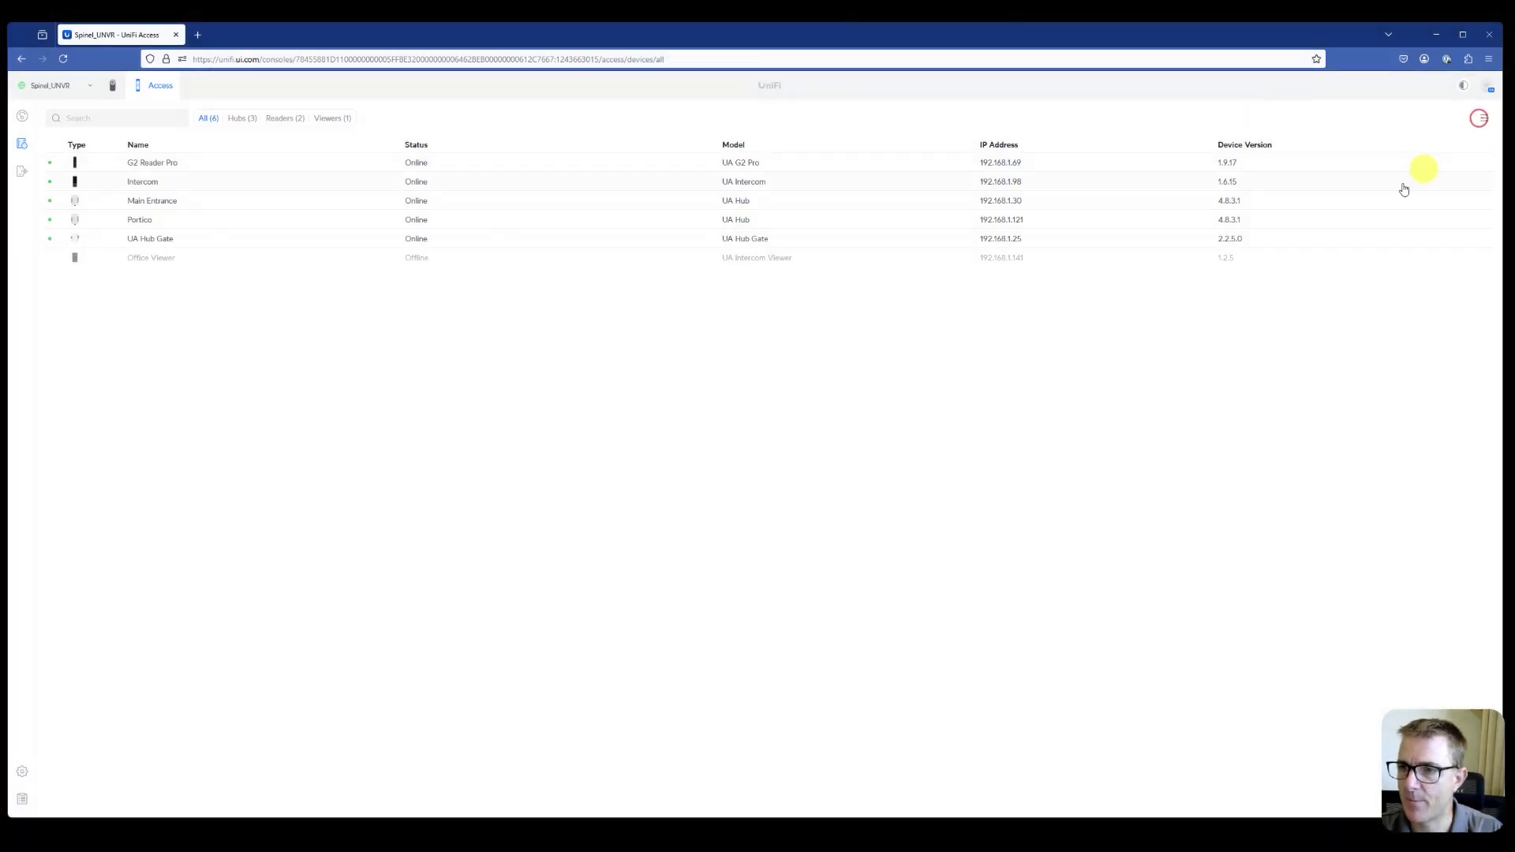
left_click(718, 239)
left_click(1314, 218)
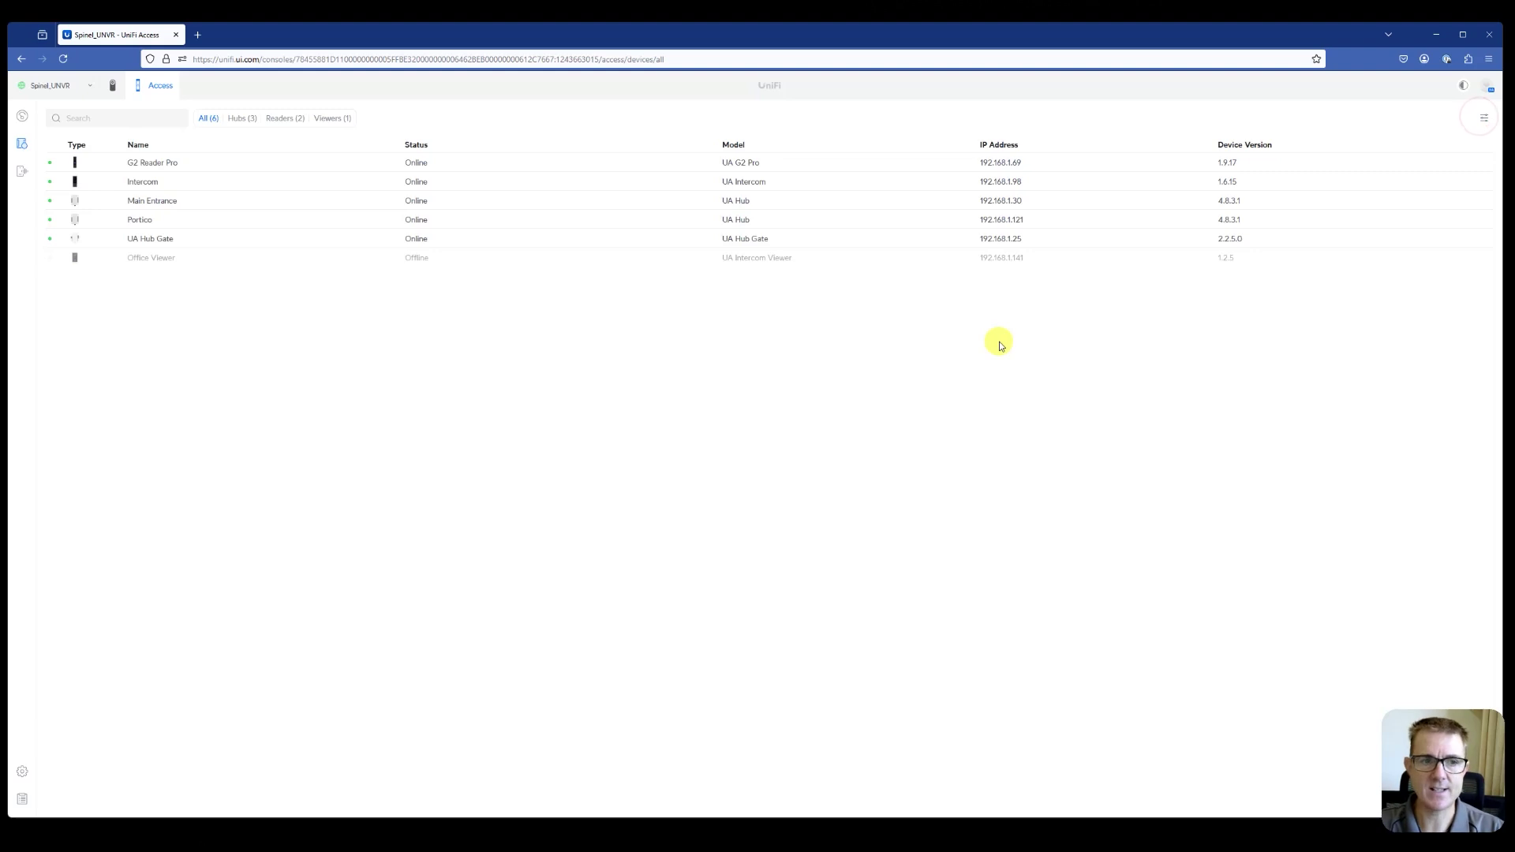
Trigger another unlock of the UA Hub Gate's Main Gate and close its details.
left_click(534, 241)
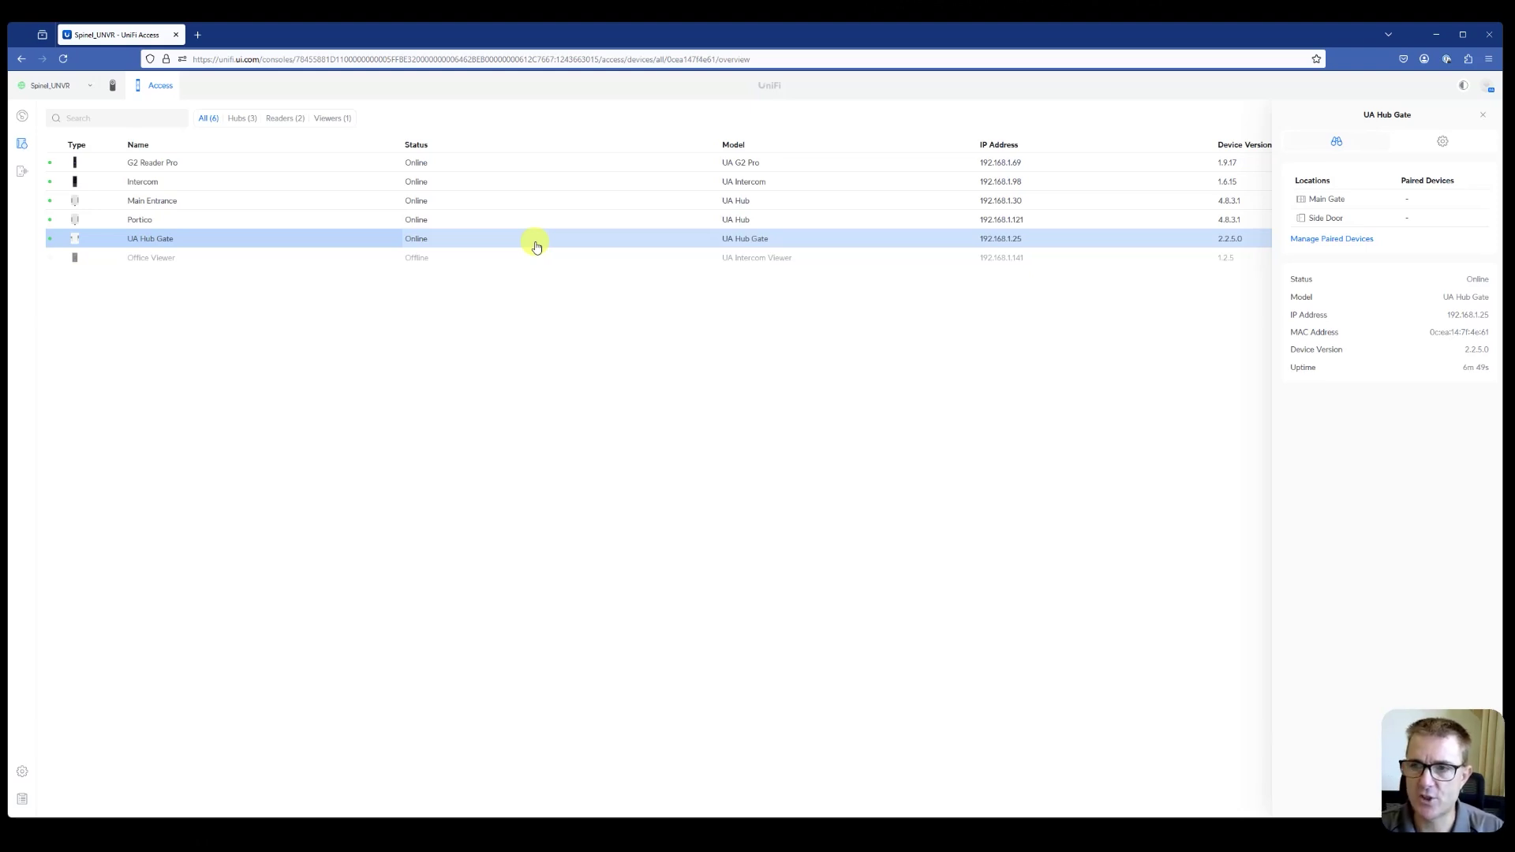
left_click(1316, 199)
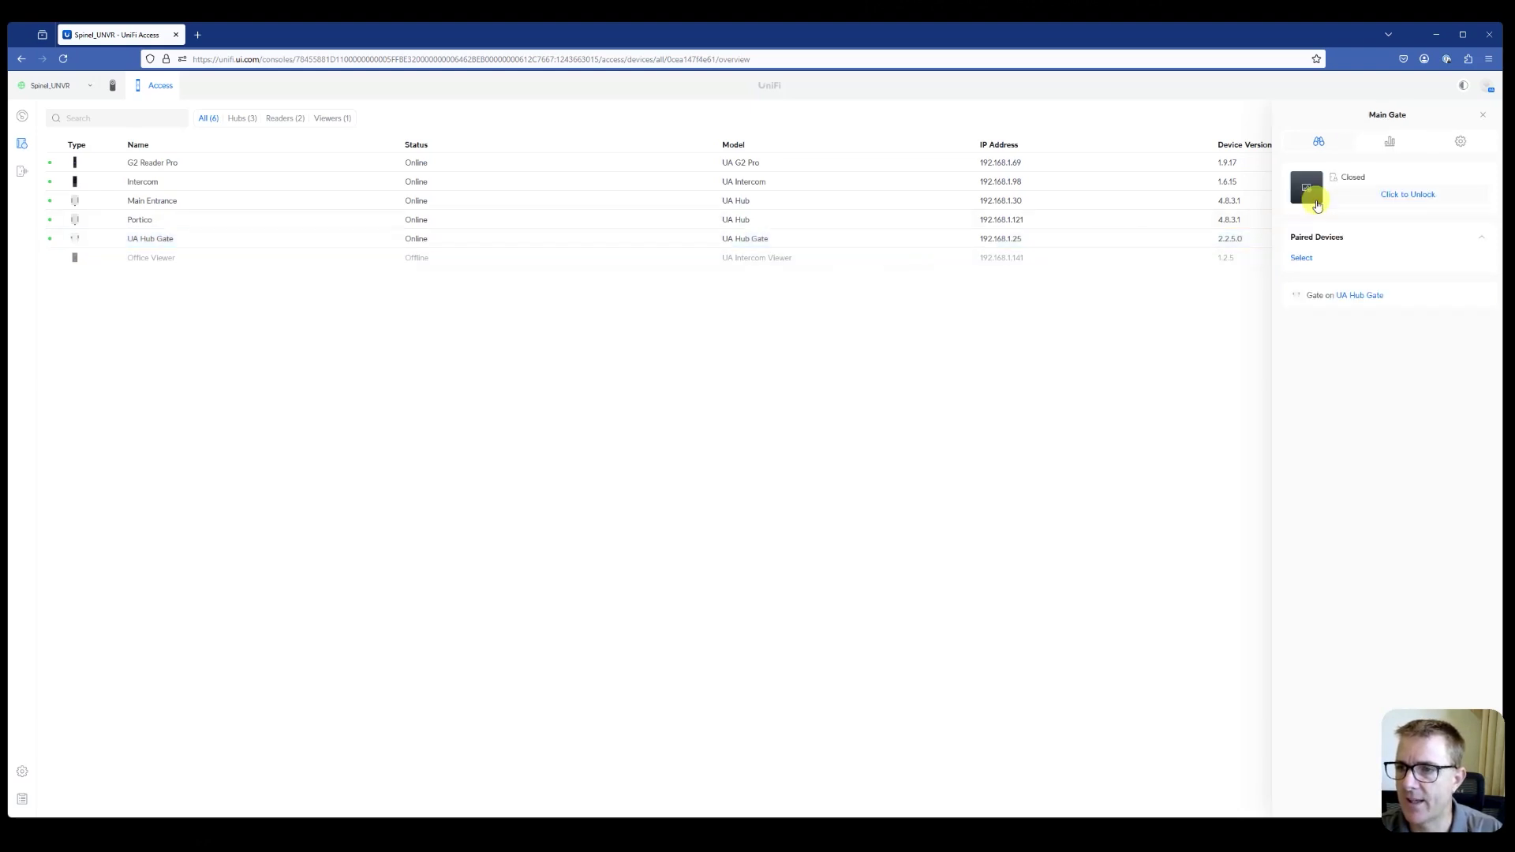
left_click(1396, 194)
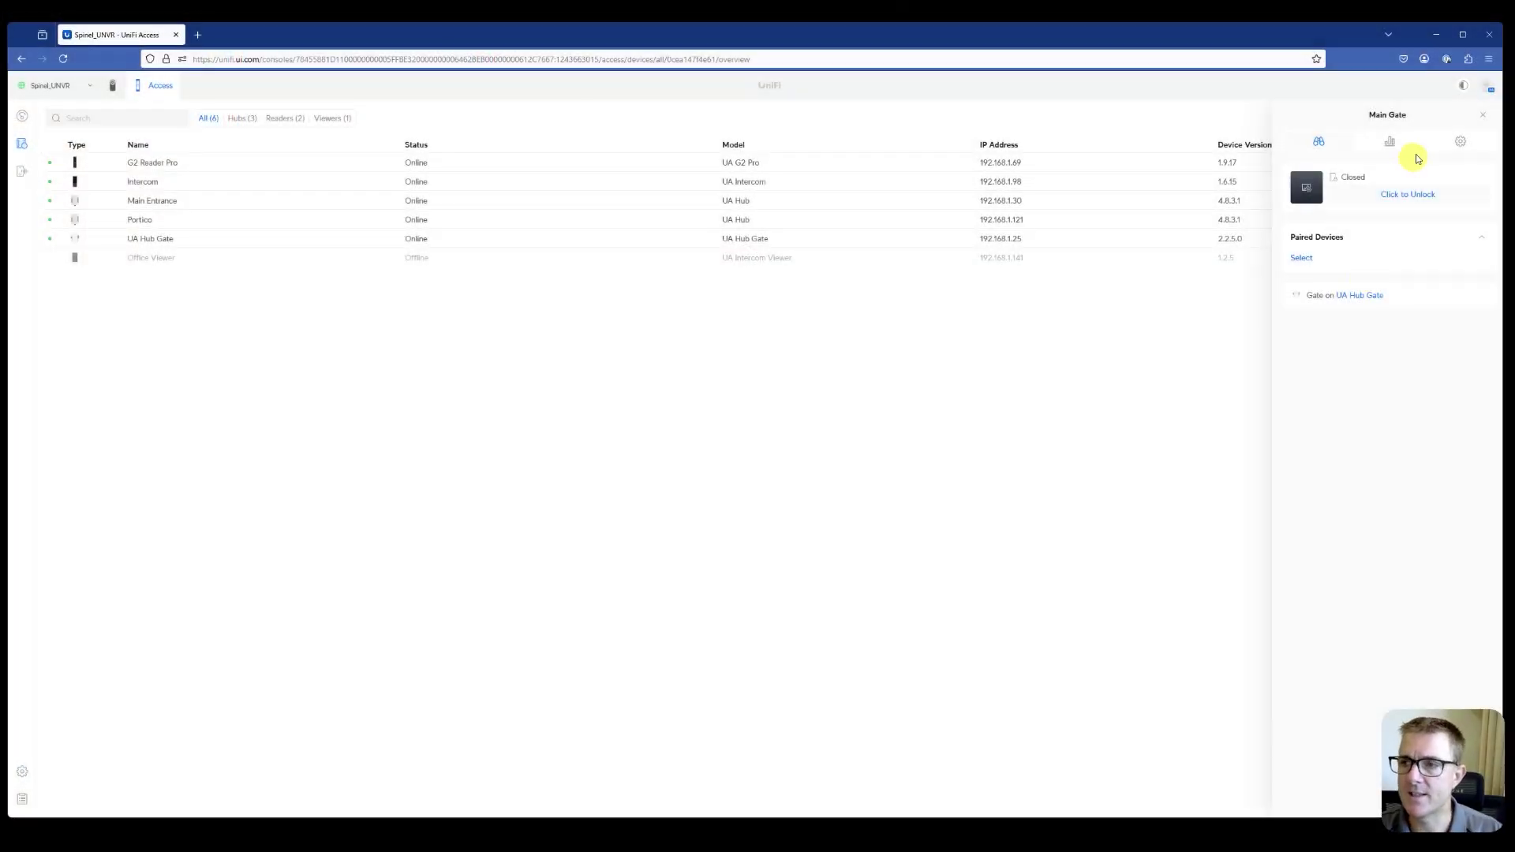
left_click(1483, 116)
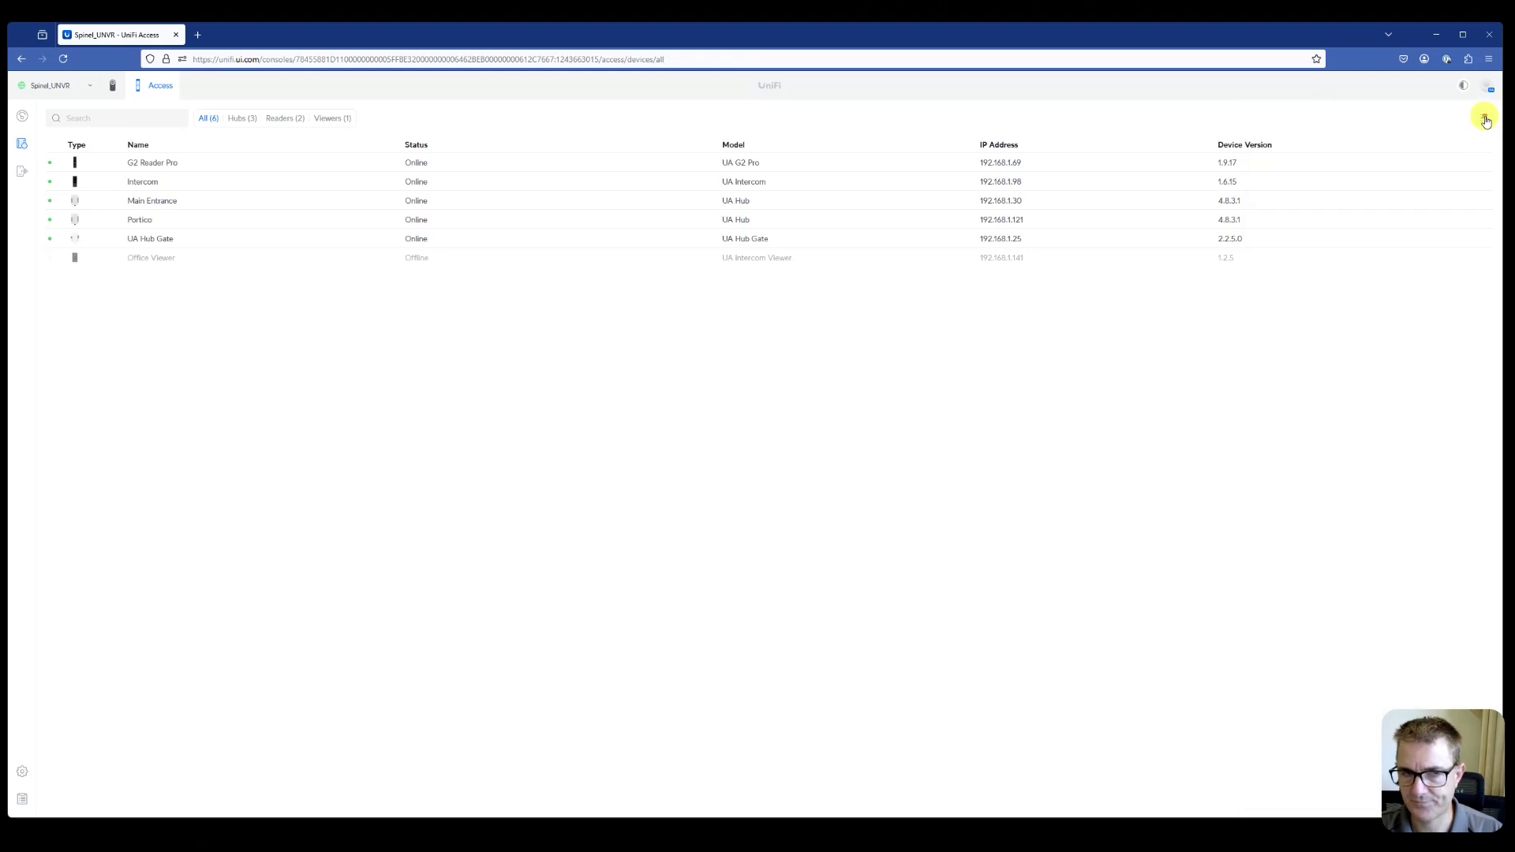
Add two people as door attendants in the settings of the UA Hub Gate's Main Gate location and save the selection.
left_click(759, 240)
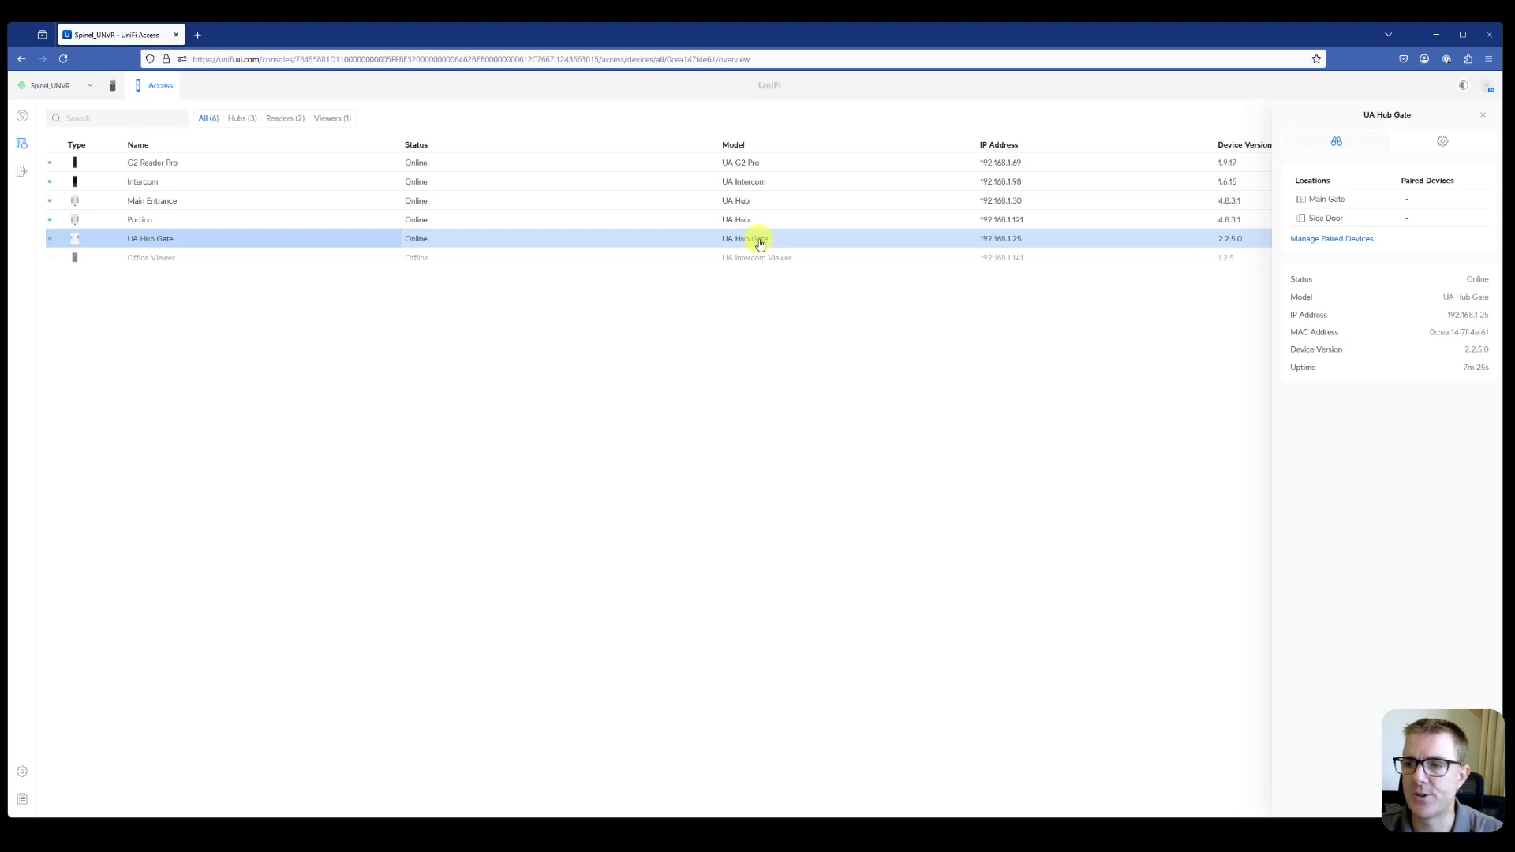
mouse_move(1368, 205)
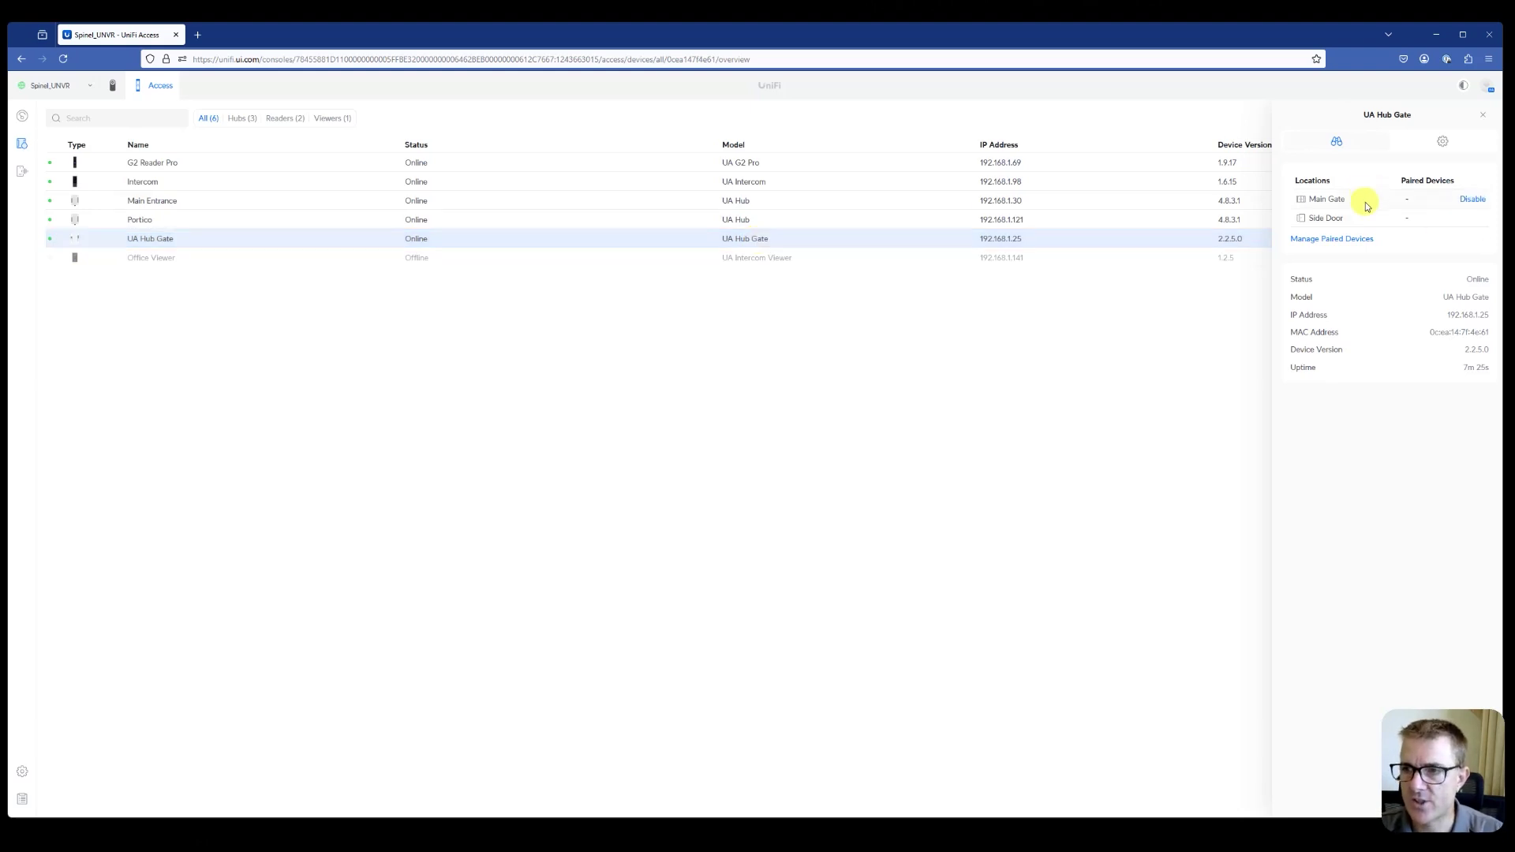
left_click(1447, 144)
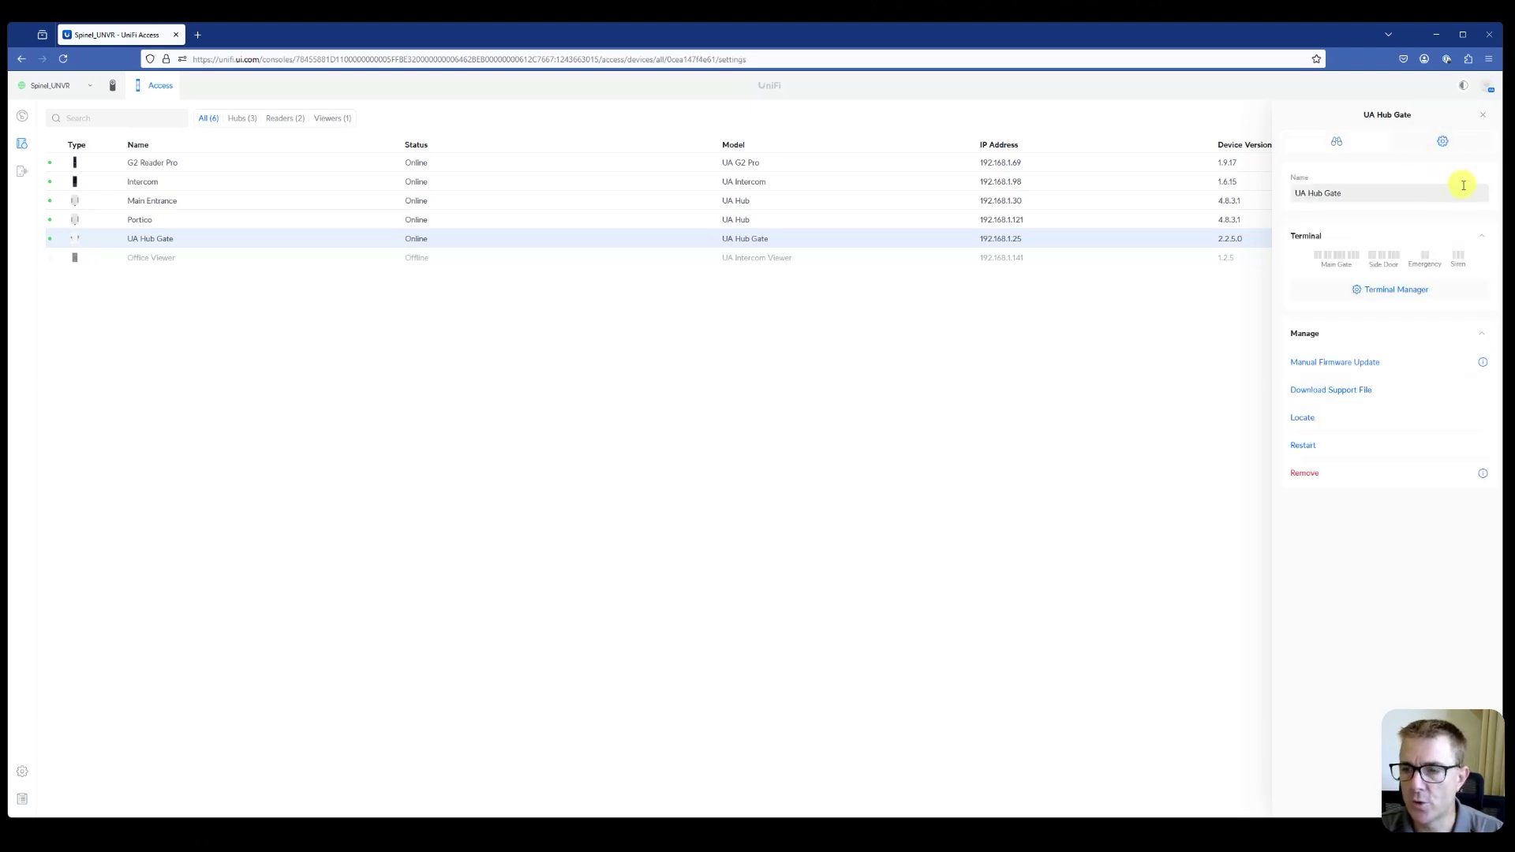
left_click(1334, 146)
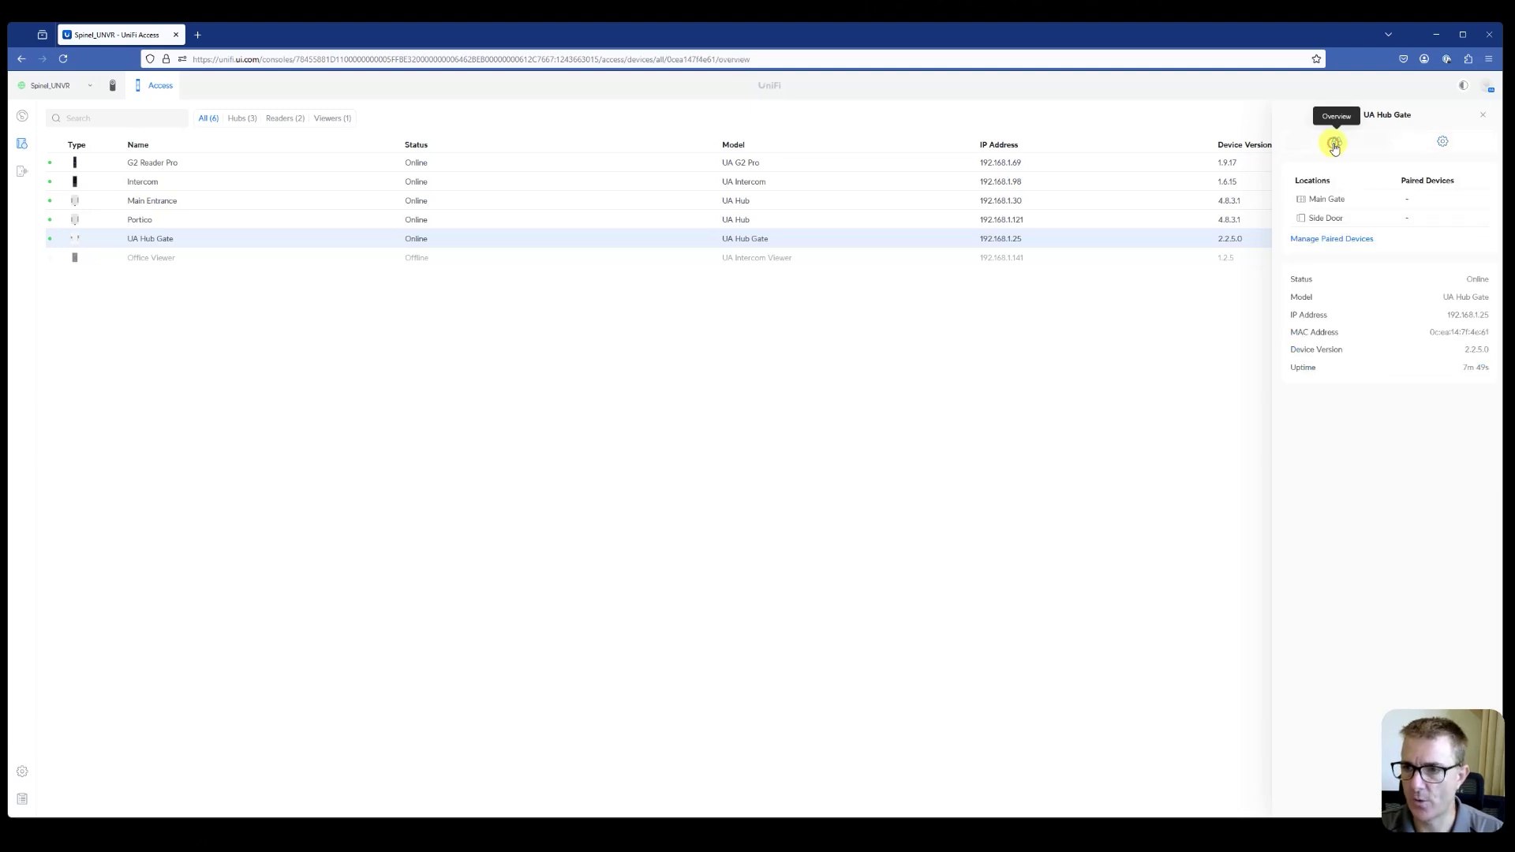
left_click(1319, 200)
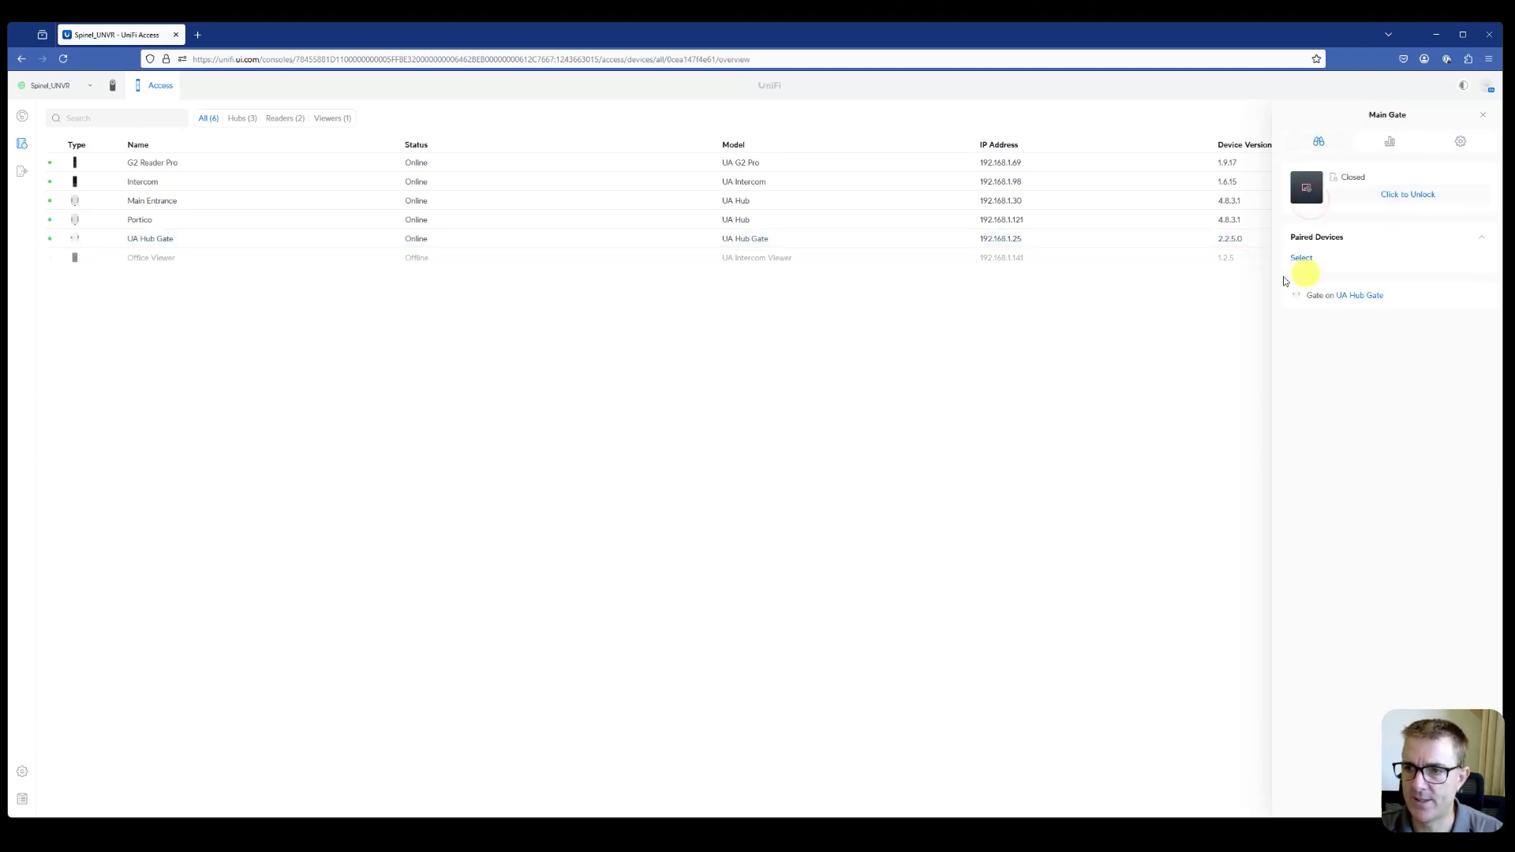
left_click(1460, 144)
left_click(1355, 258)
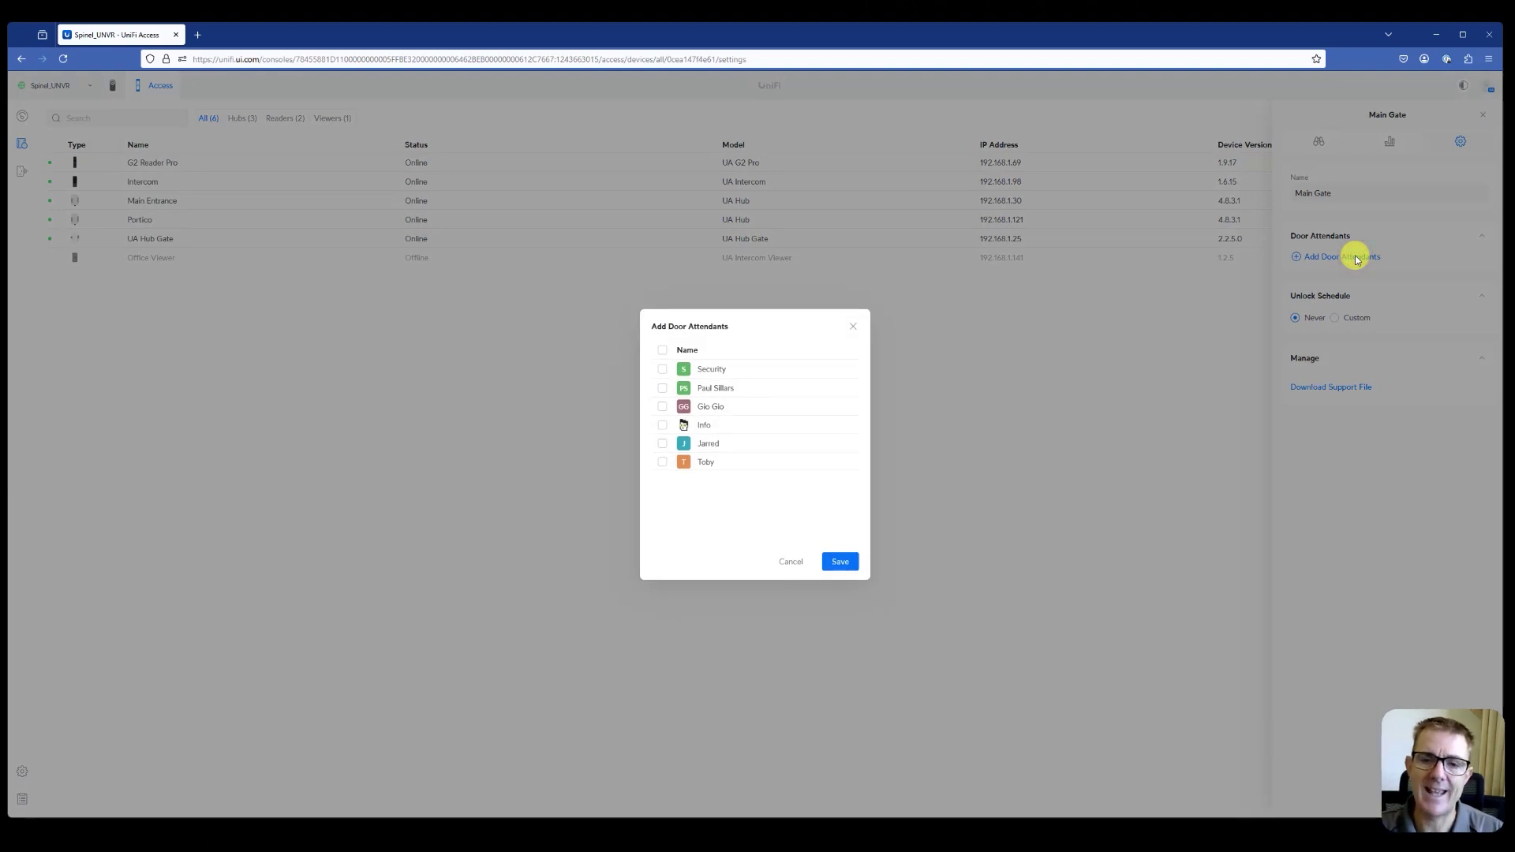
left_click(663, 445)
left_click(664, 389)
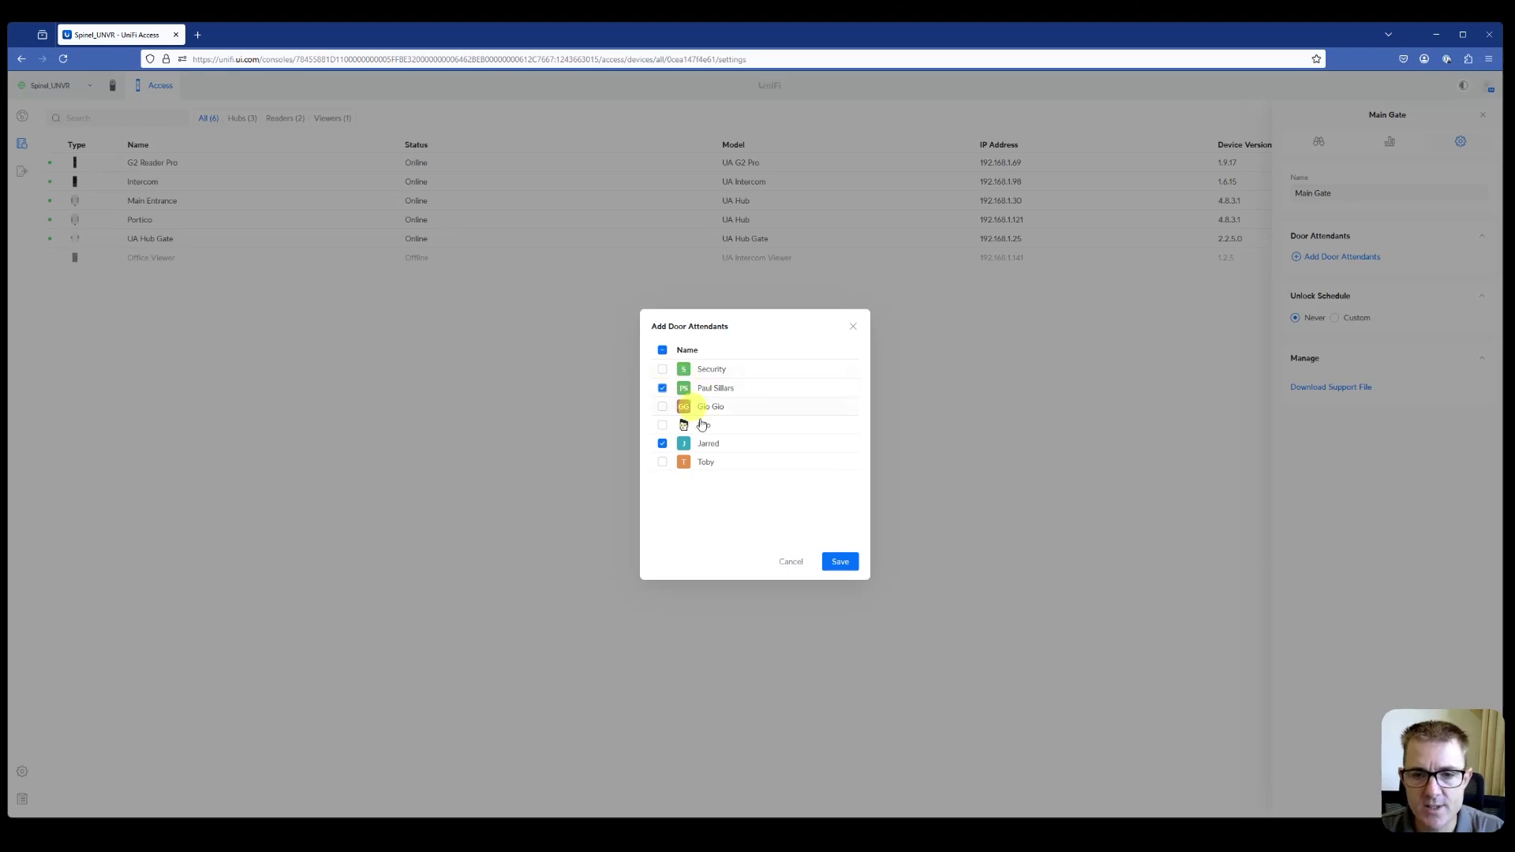
left_click(846, 565)
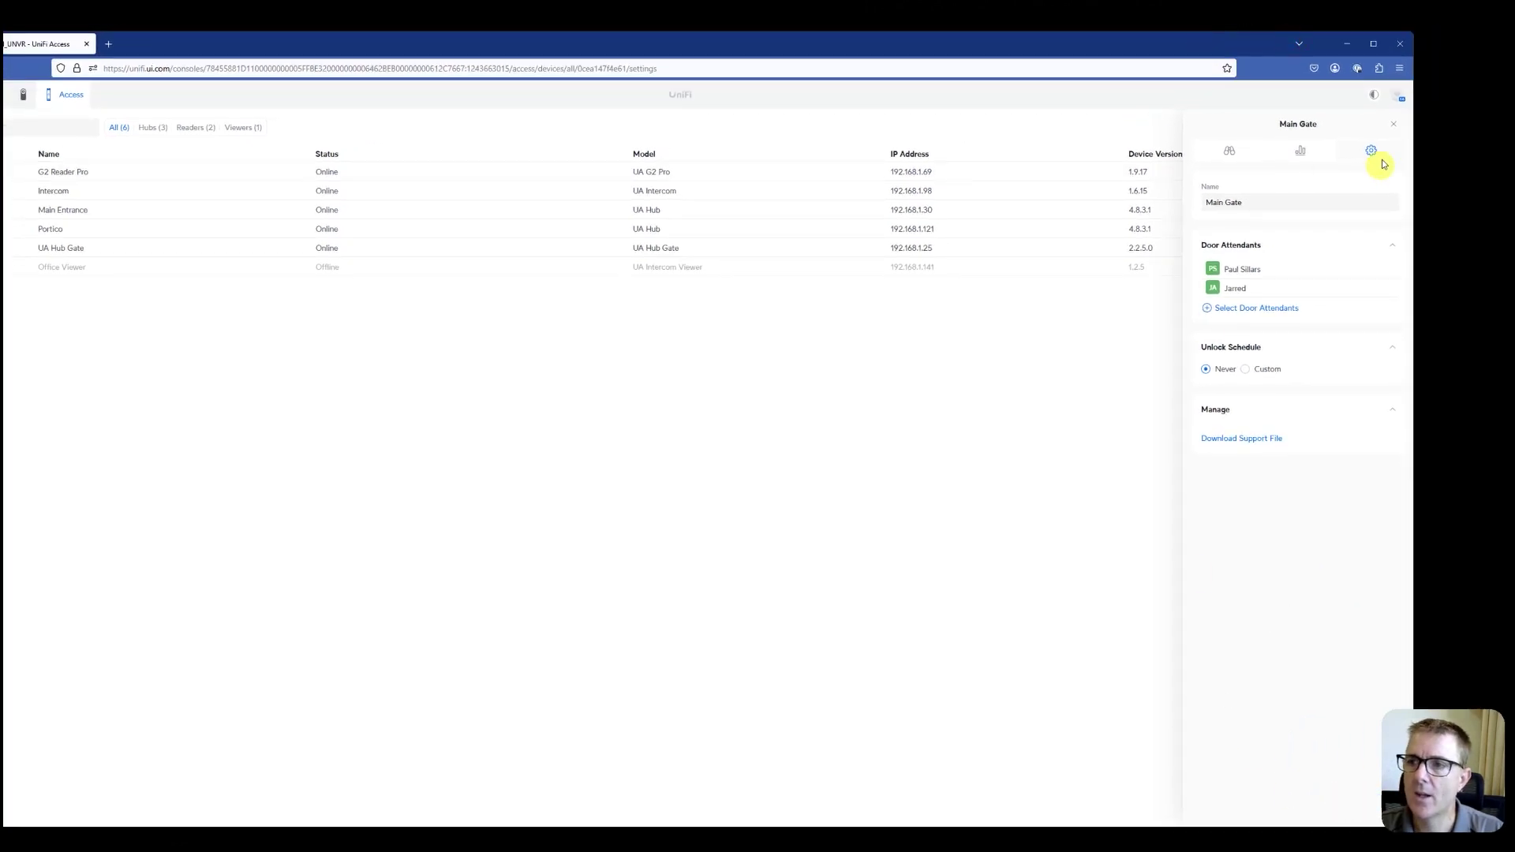
Add two people as door attendants for the UA Hub Gate's Side Door location, apply the changes, and close its details.
left_click(1395, 126)
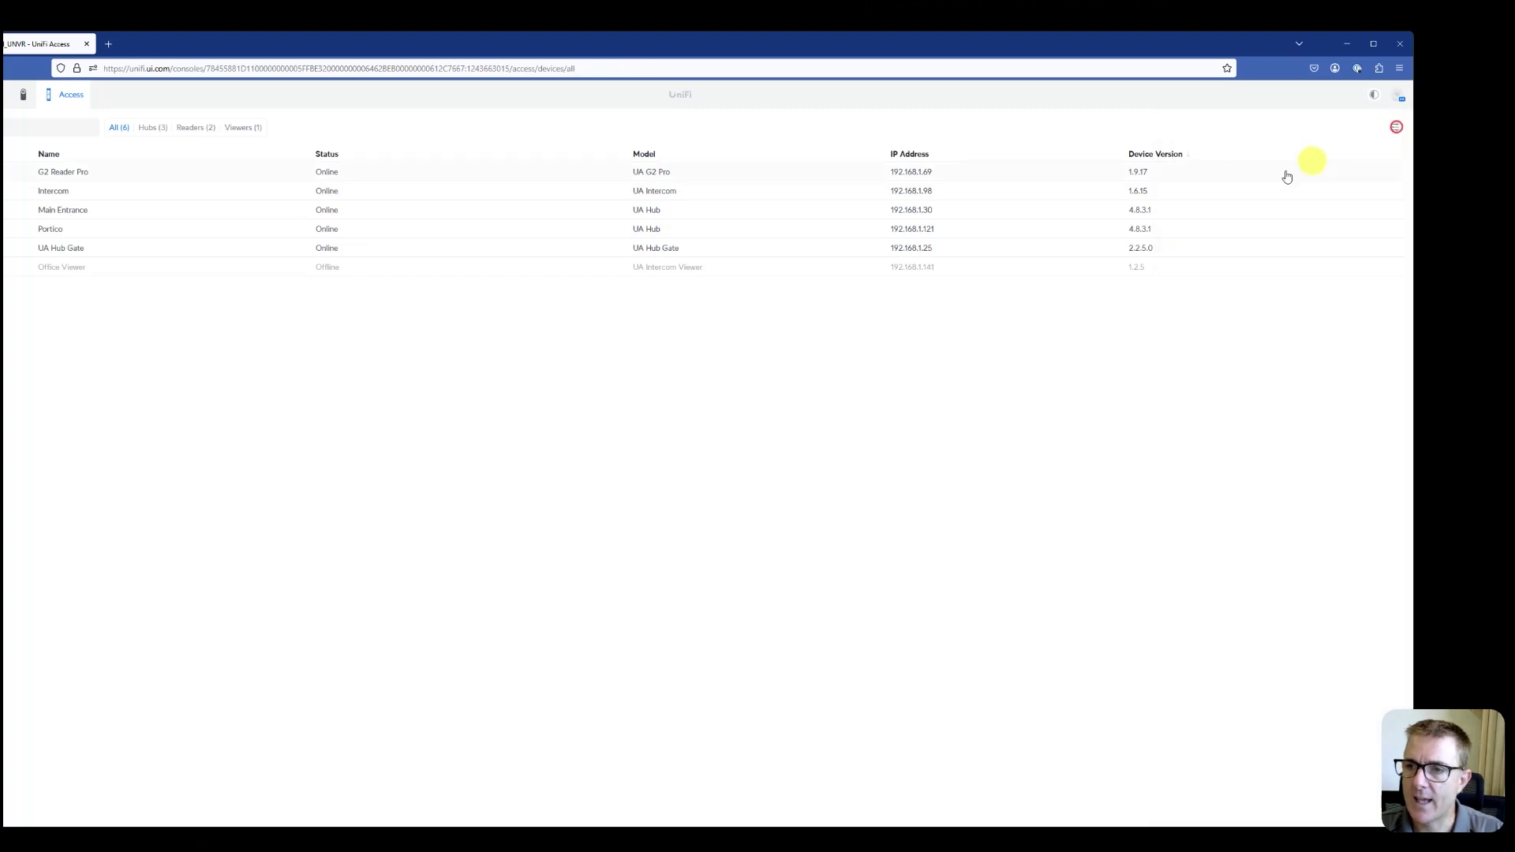
left_click(456, 247)
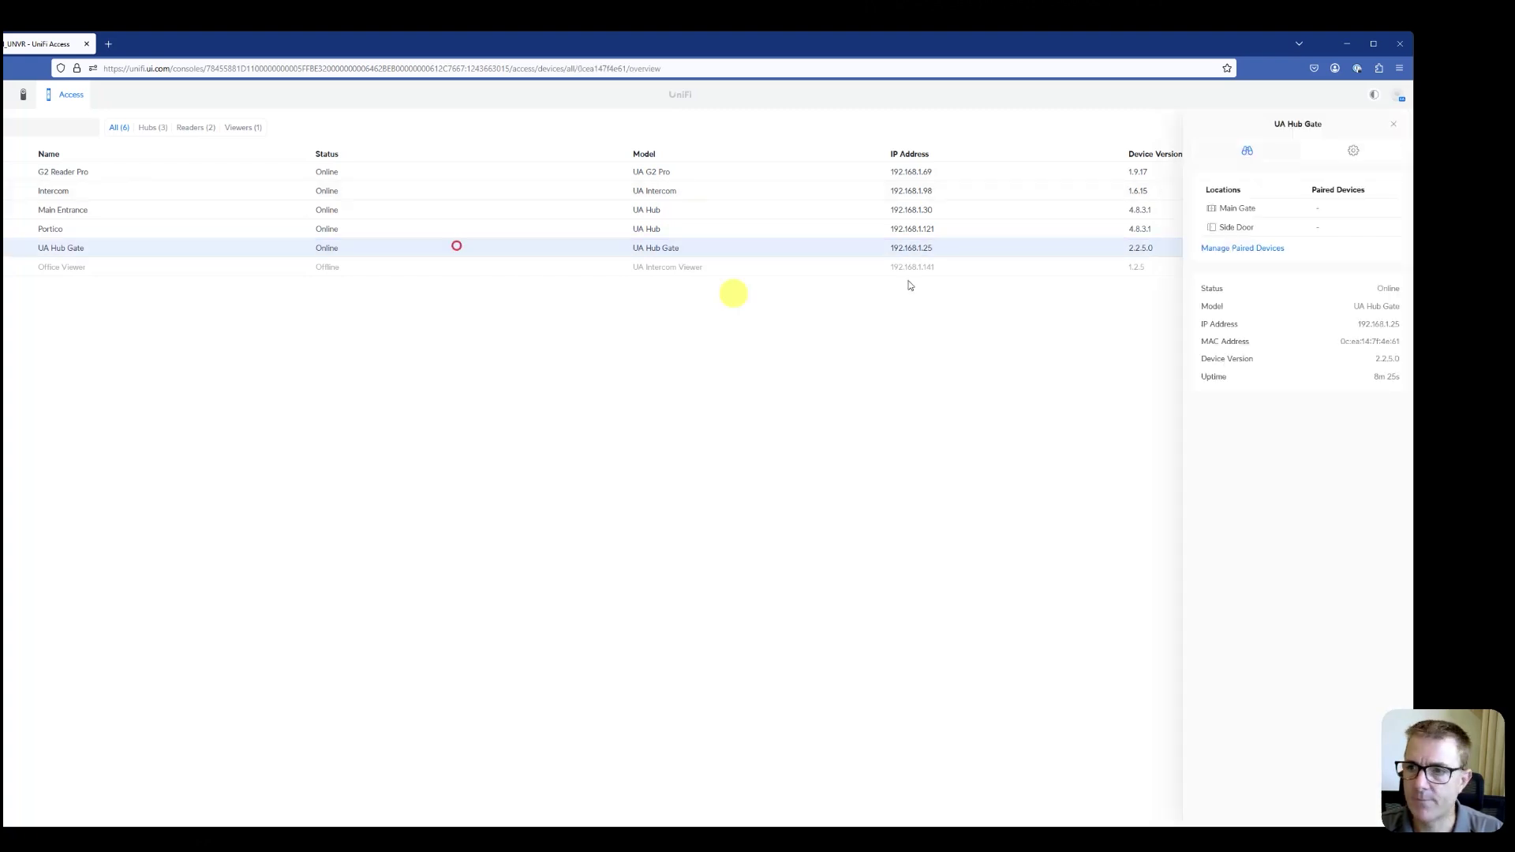
left_click(1245, 225)
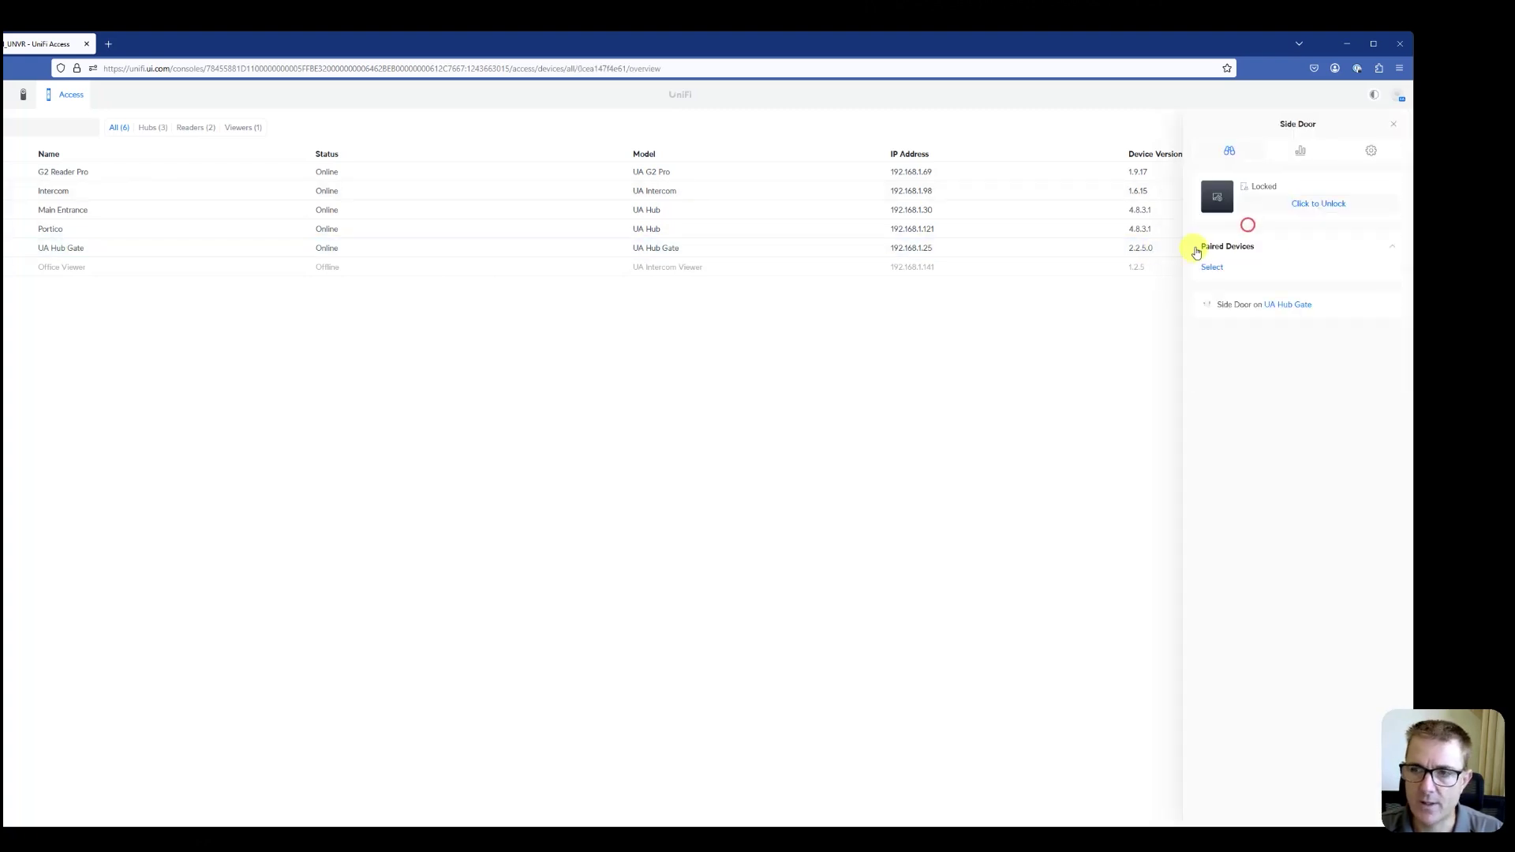
left_click(1363, 152)
left_click(1250, 268)
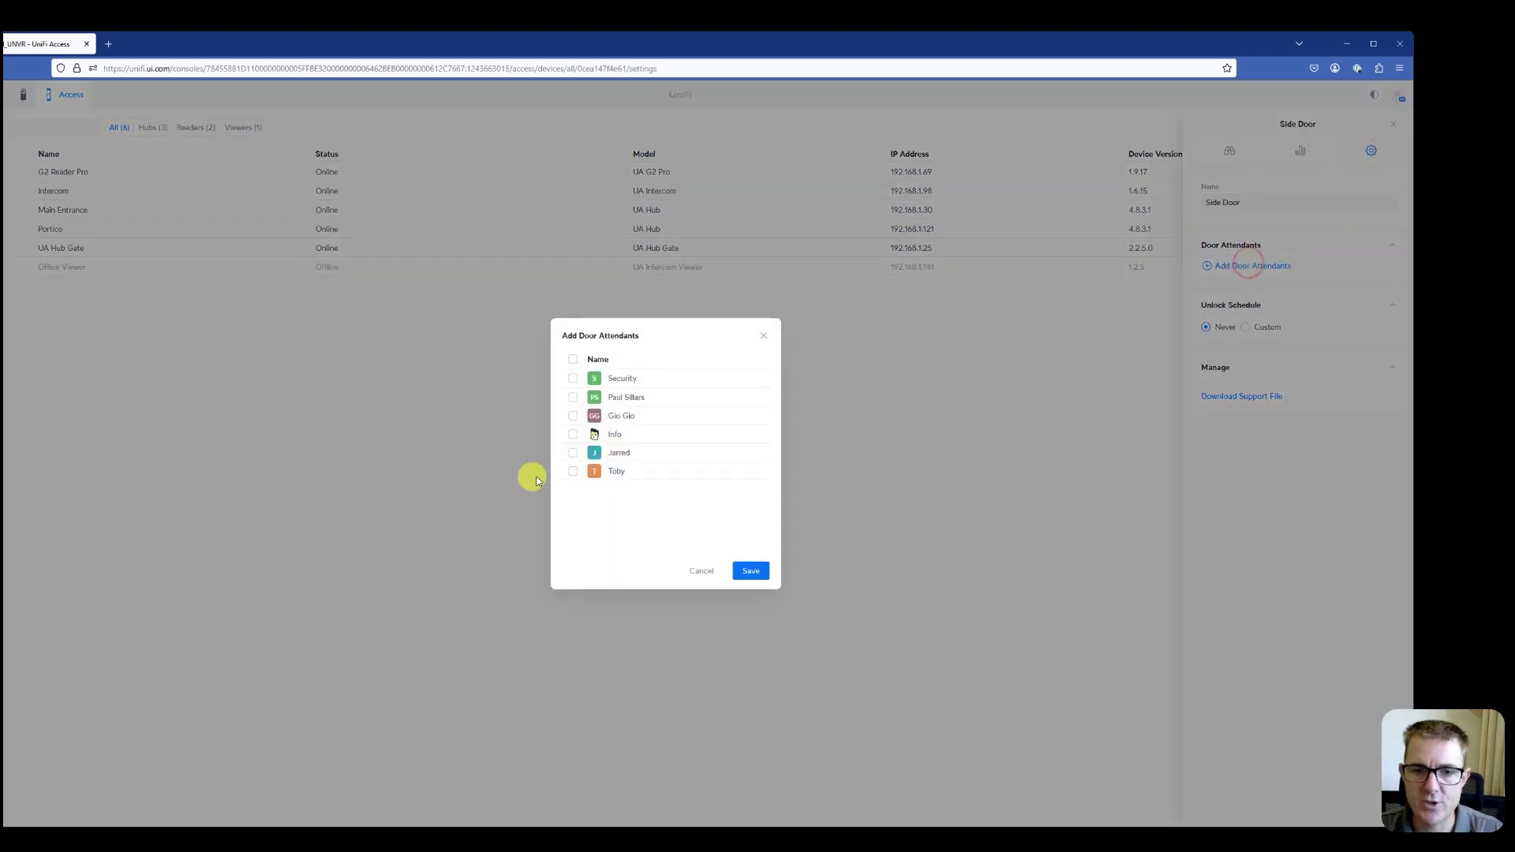
left_click(574, 471)
left_click(573, 397)
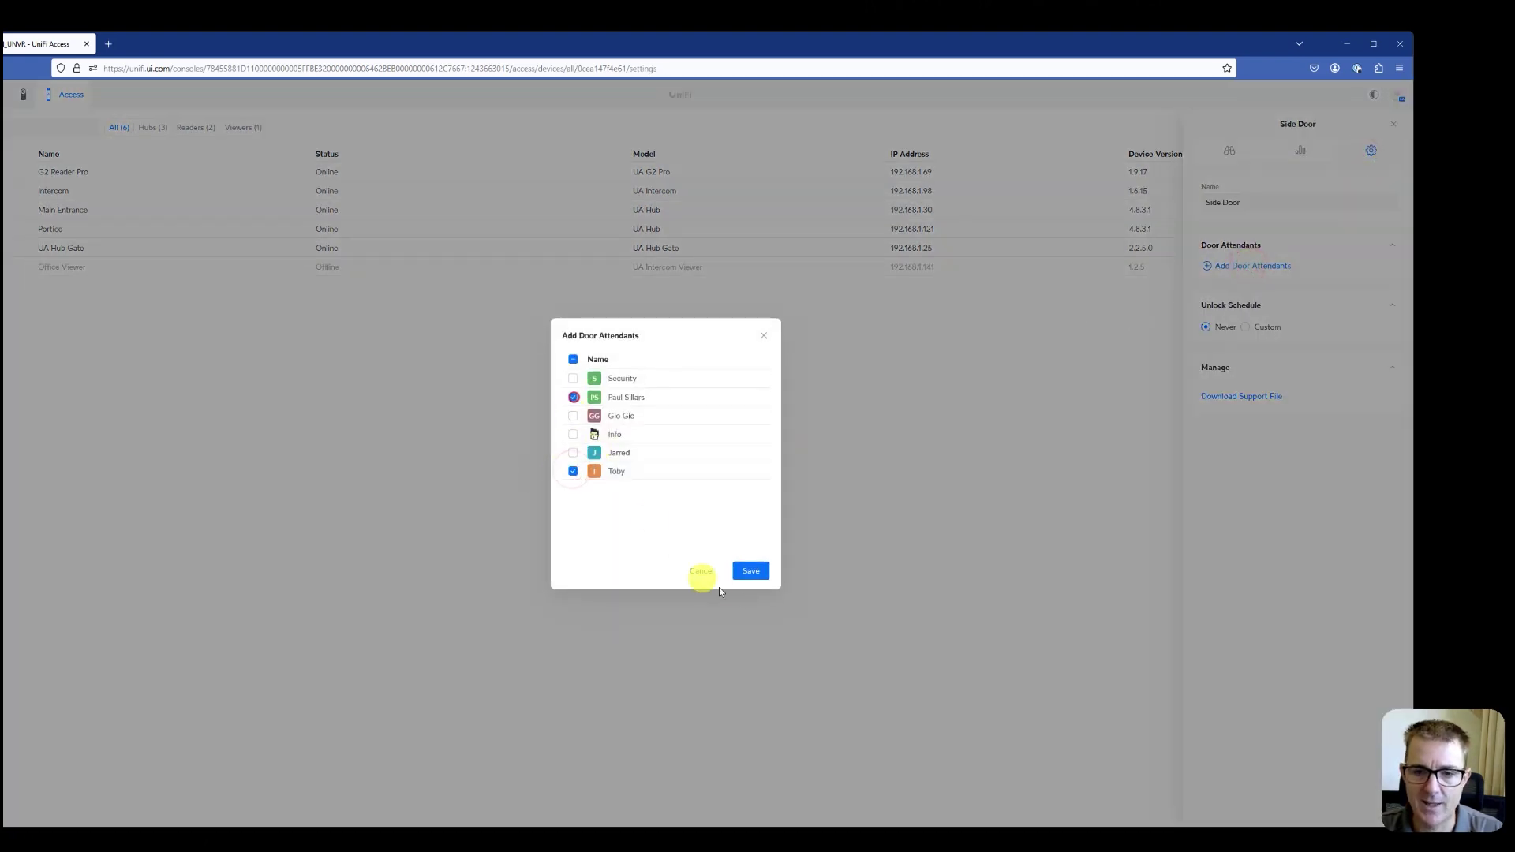
left_click(750, 571)
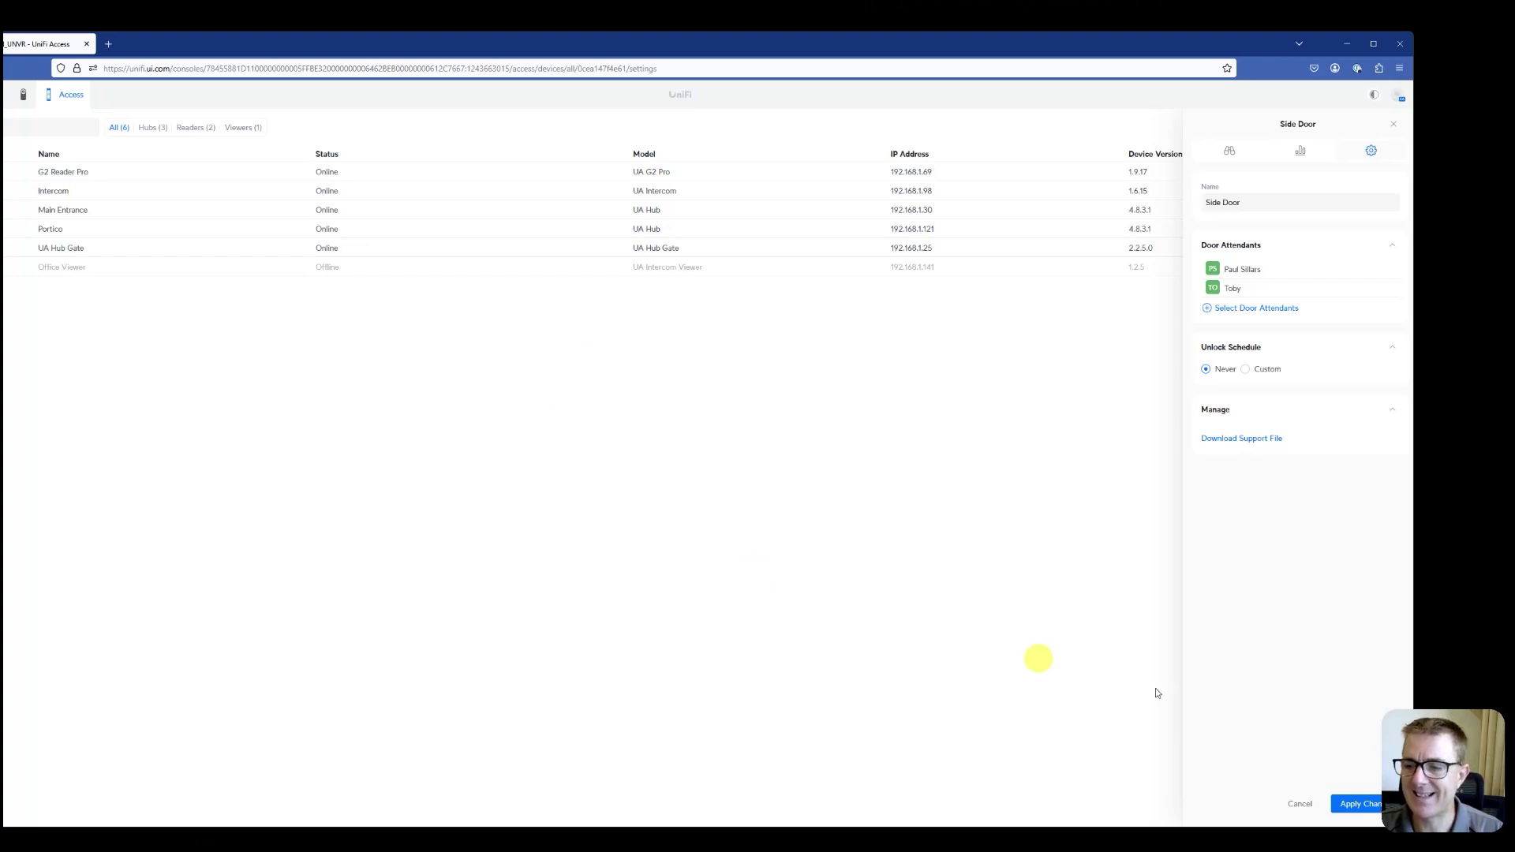
left_click(1347, 806)
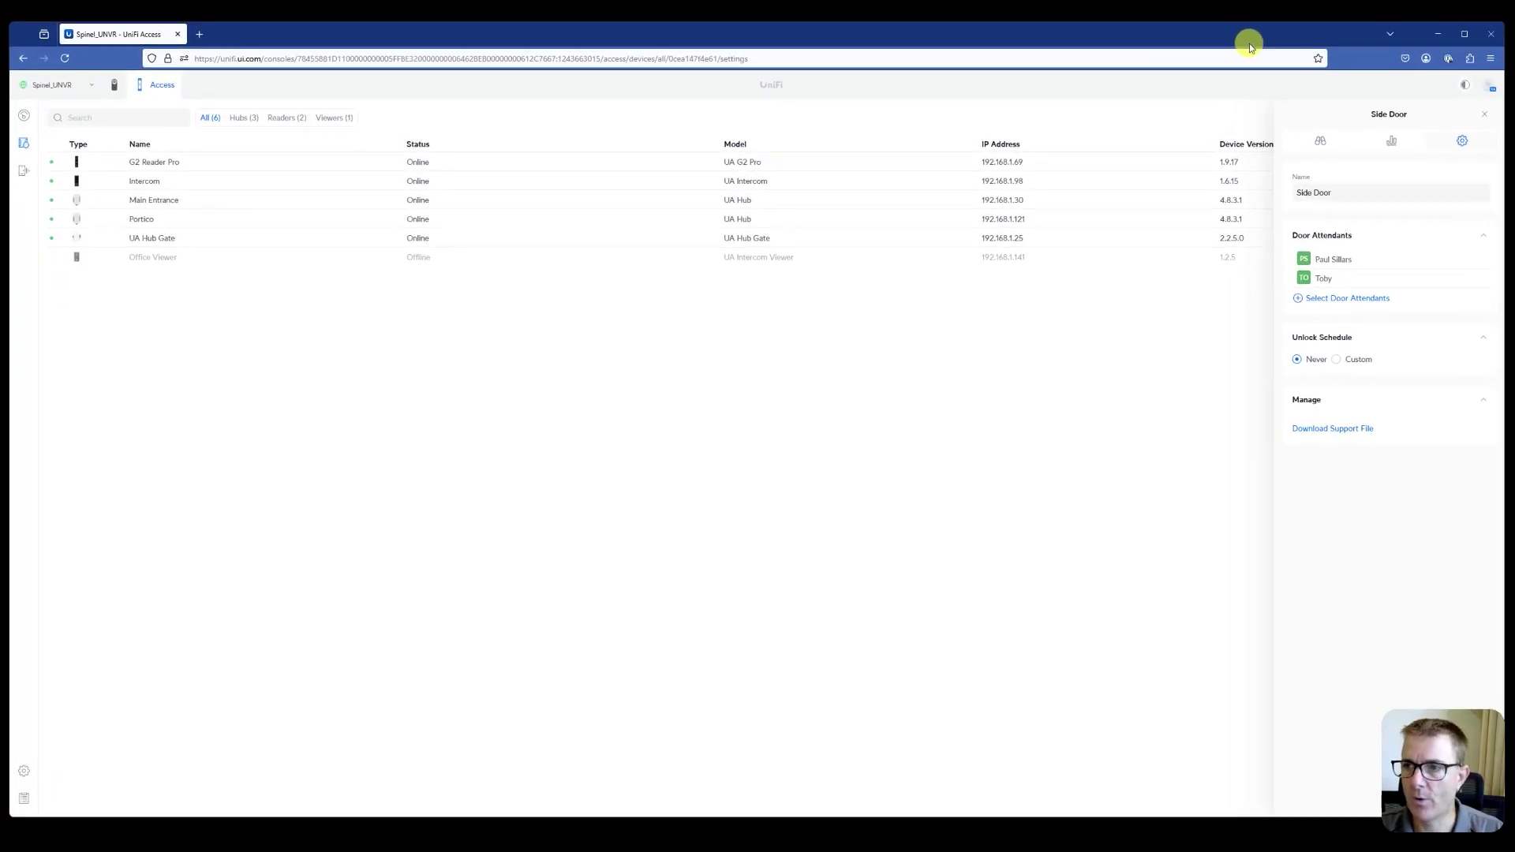
left_click(1485, 120)
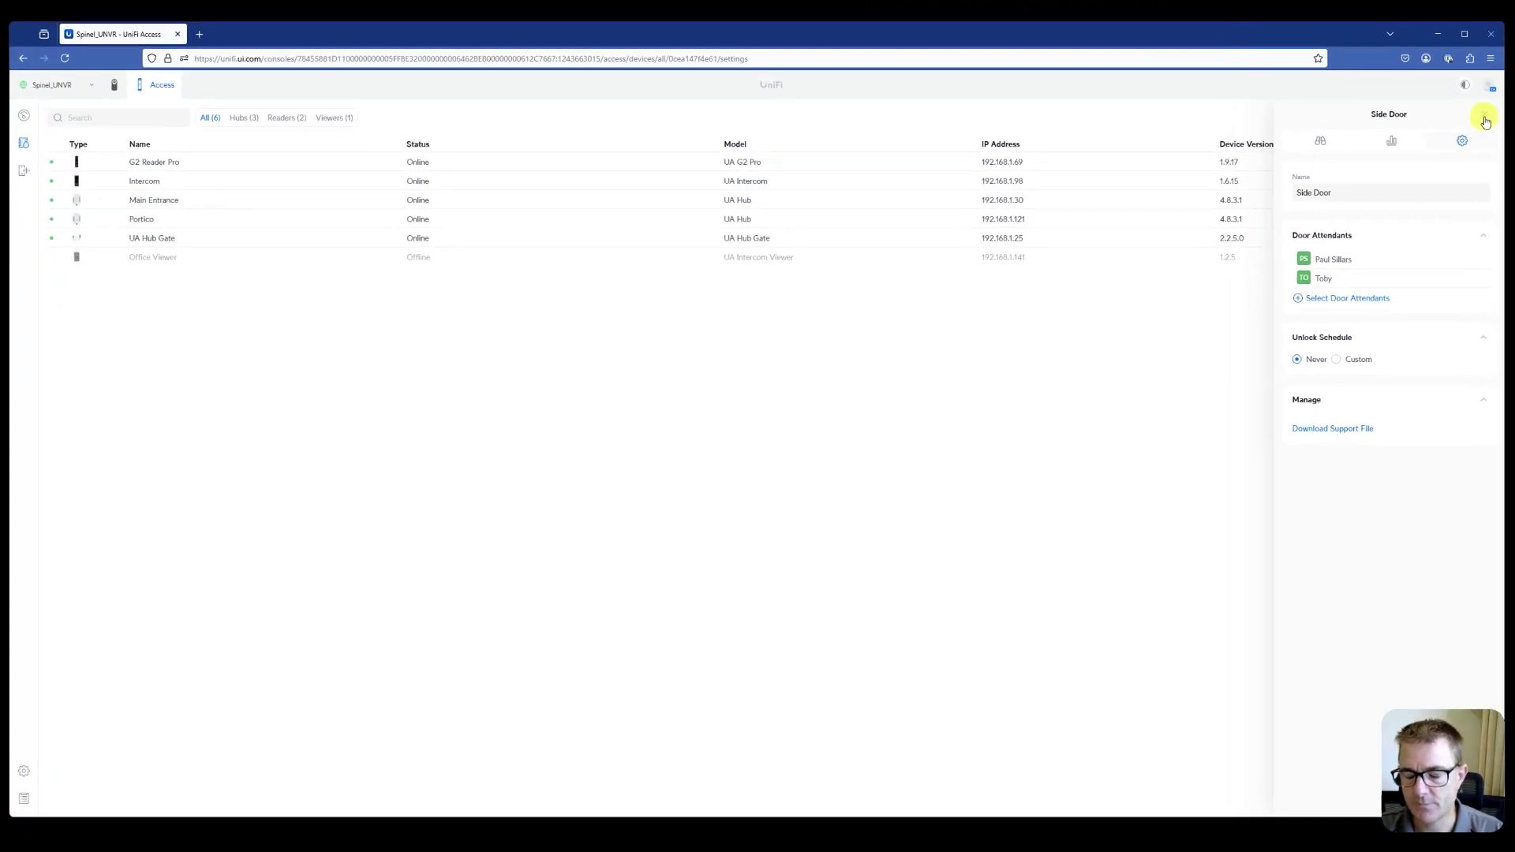
left_click(1485, 119)
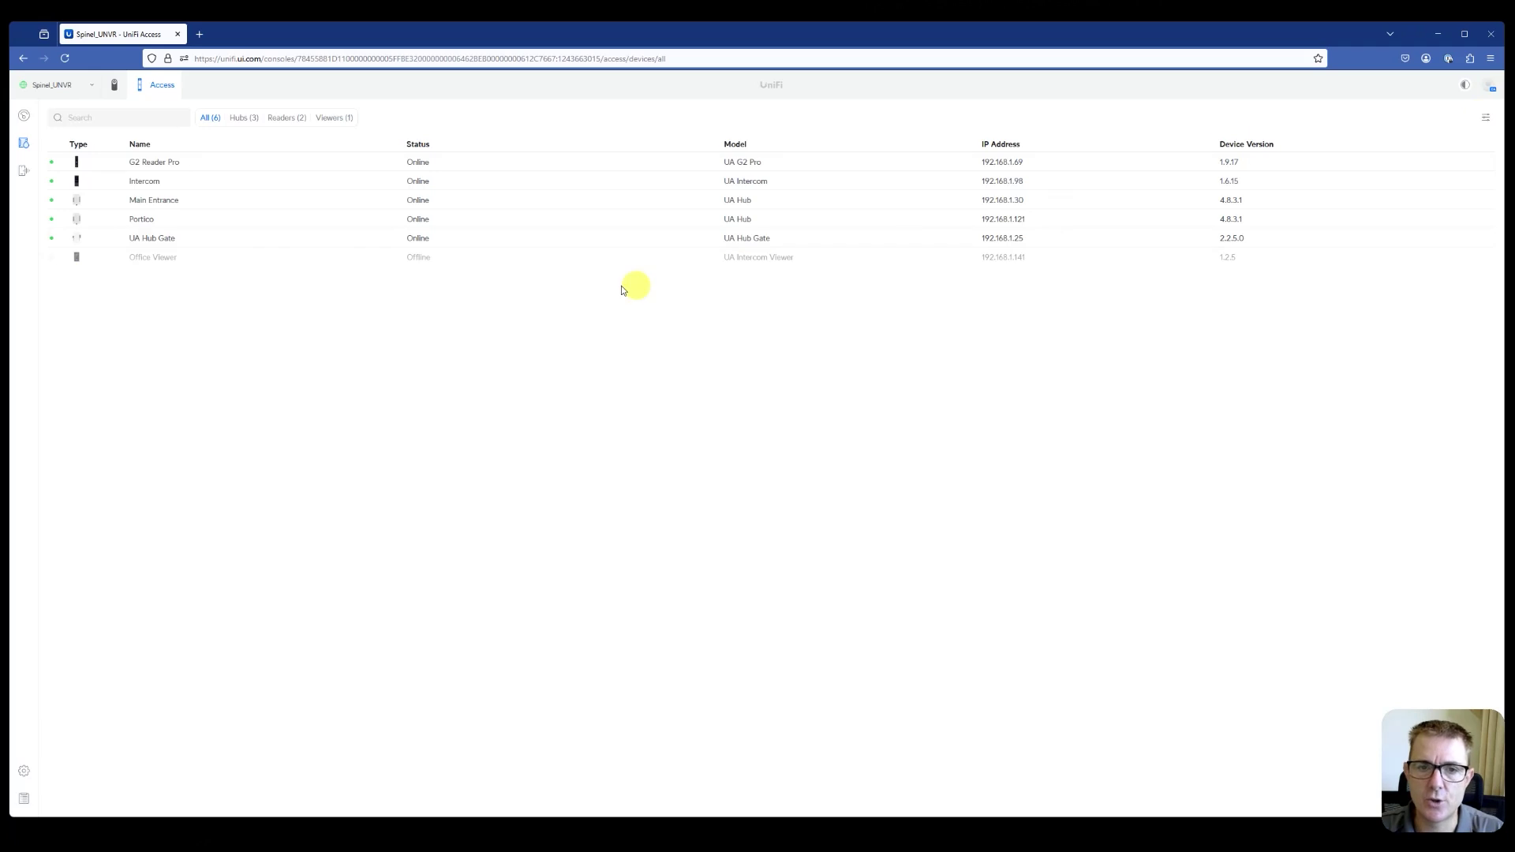
Pair the Front Door camera with the UA Hub Gate's Main Gate location and save the pairing.
left_click(483, 241)
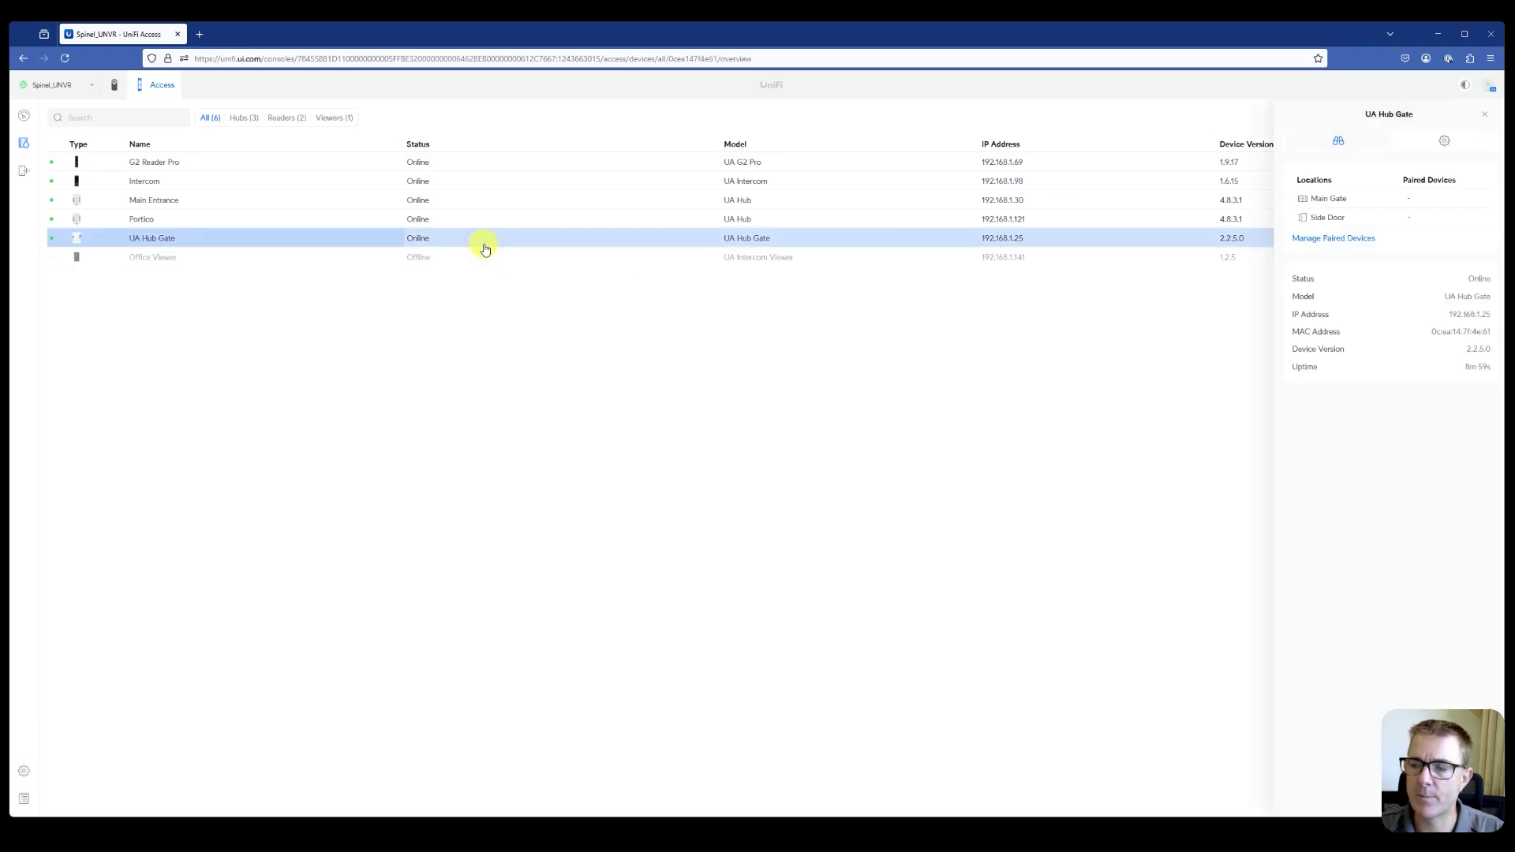
mouse_move(1326, 203)
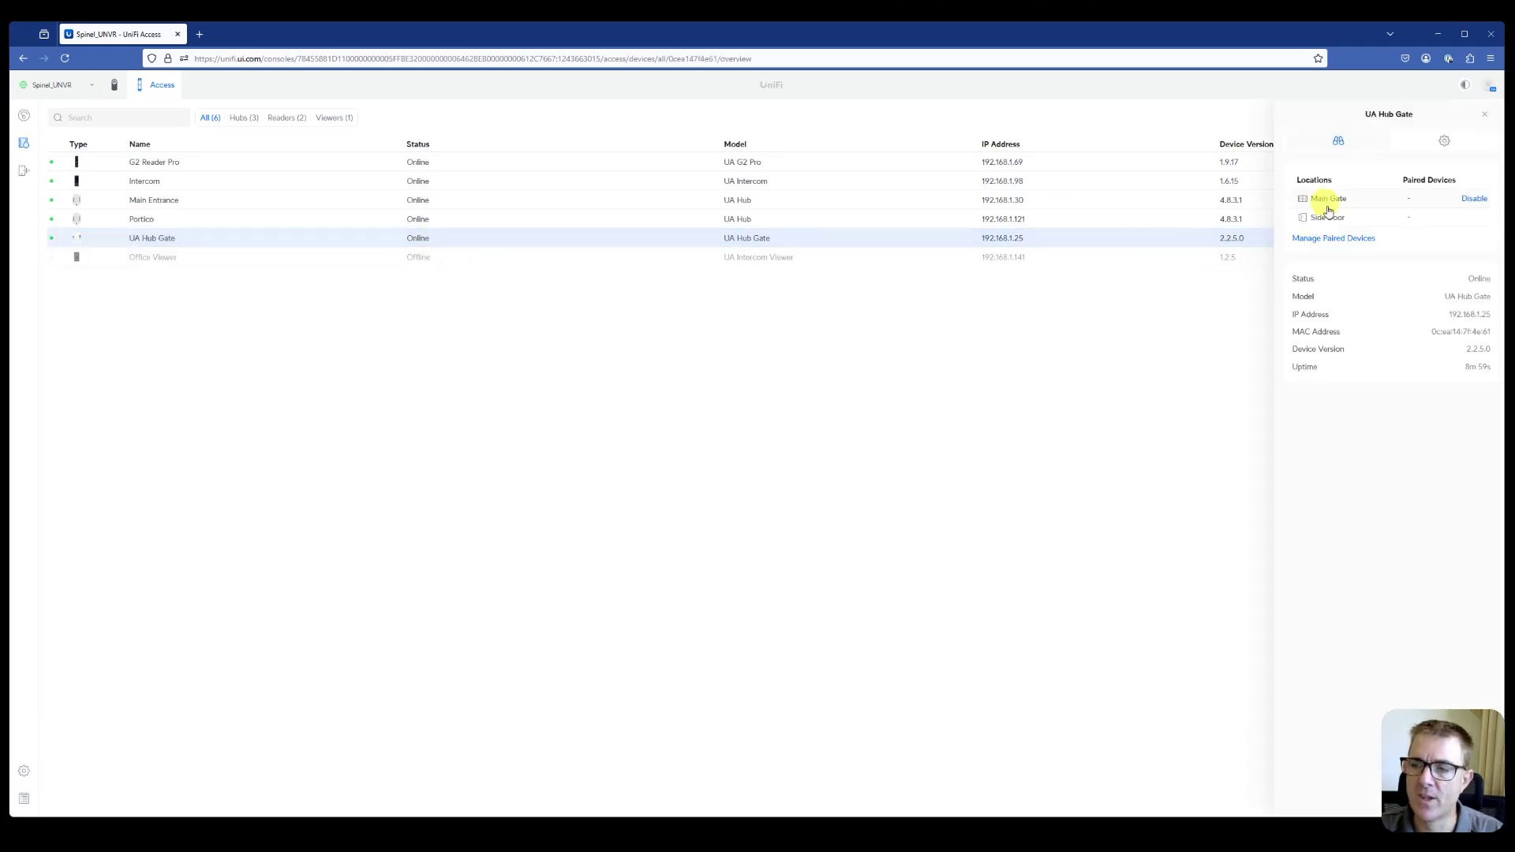
left_click(1327, 201)
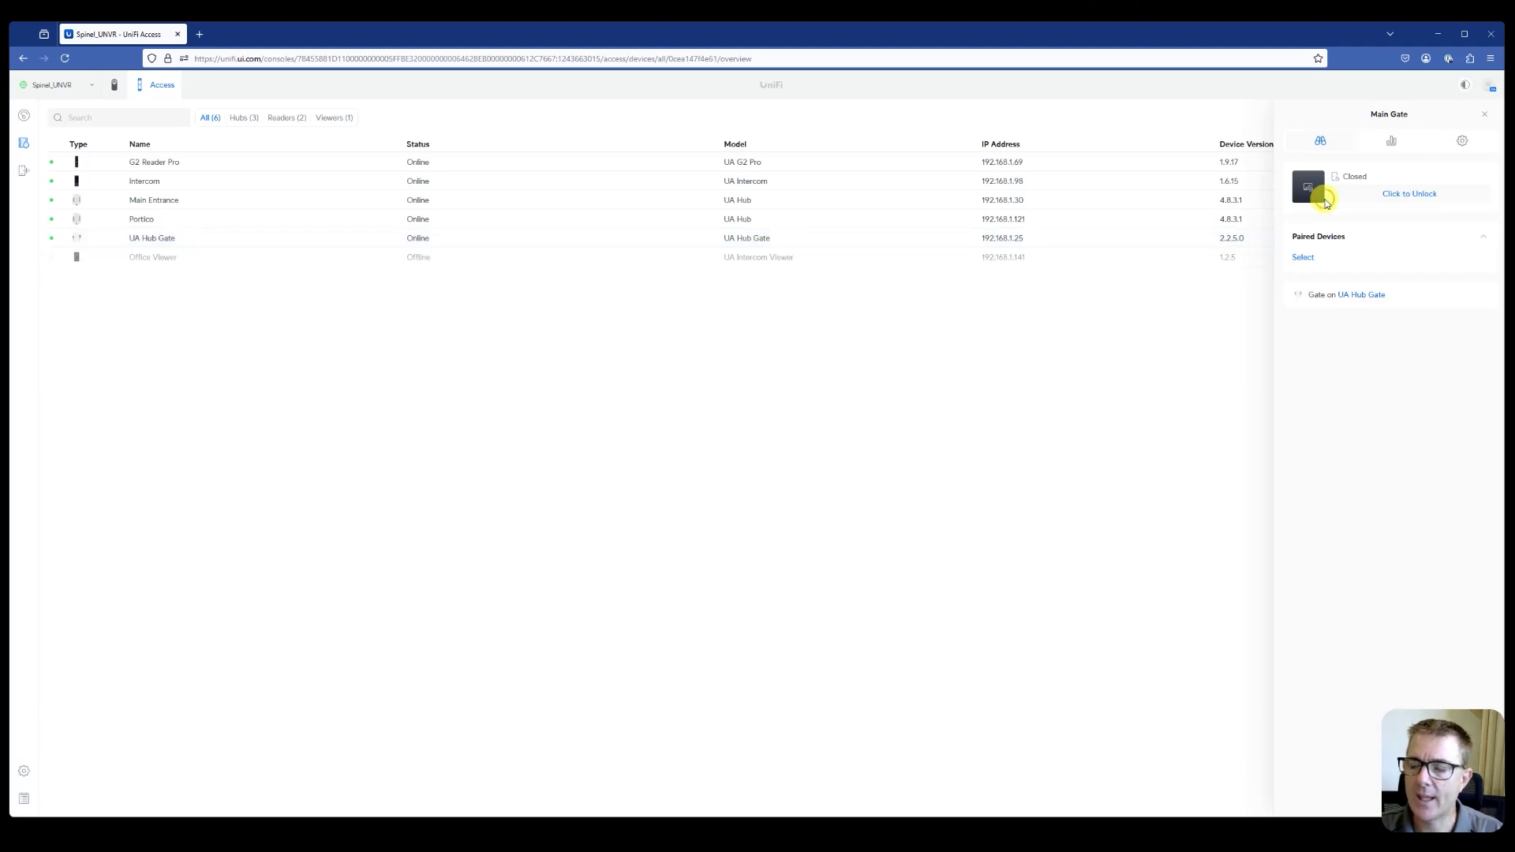
left_click(1303, 258)
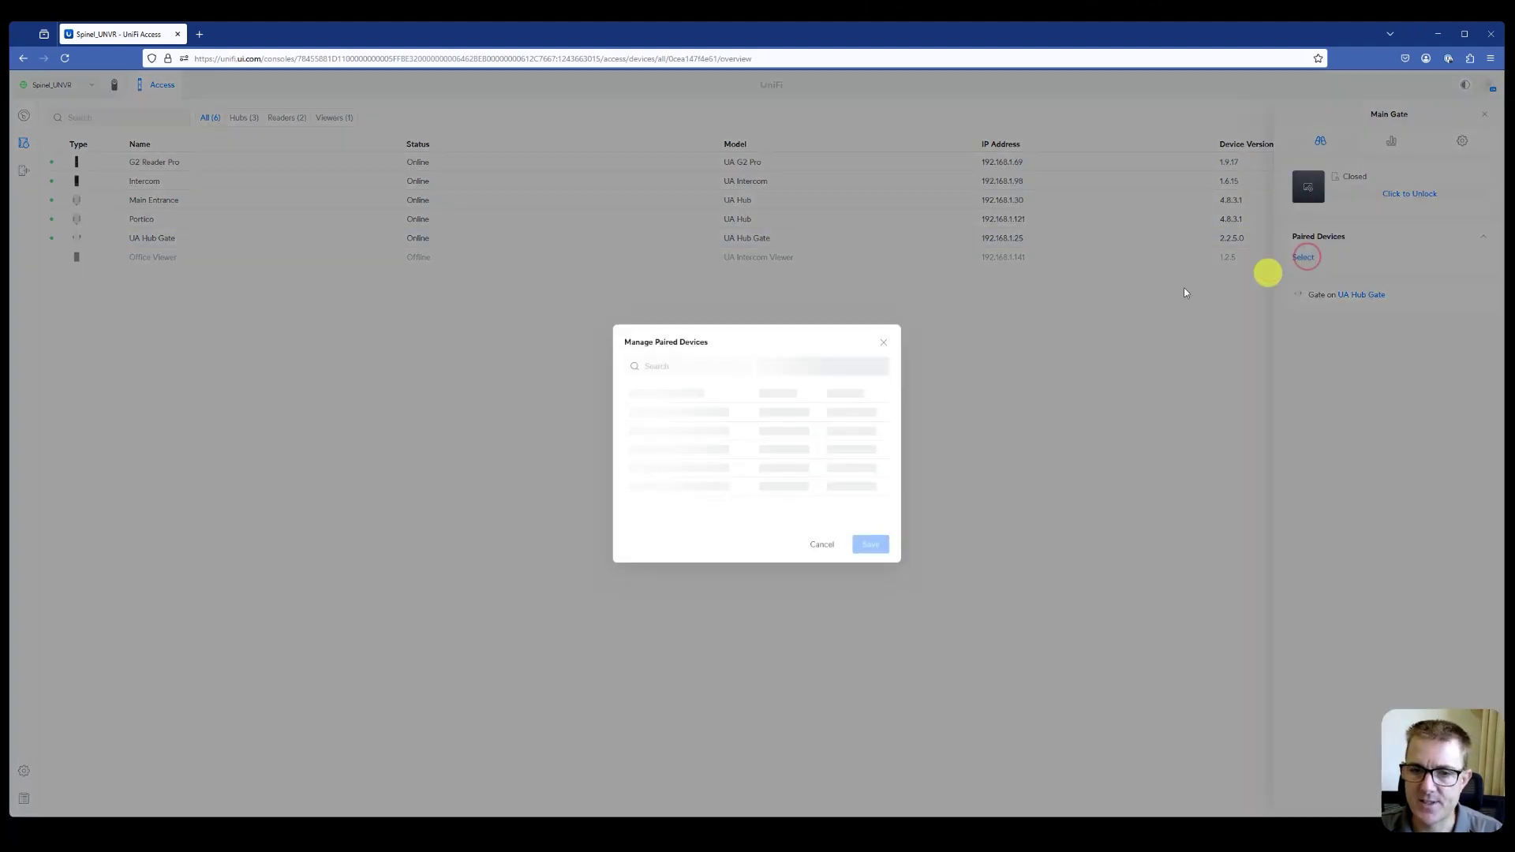
mouse_move(790, 466)
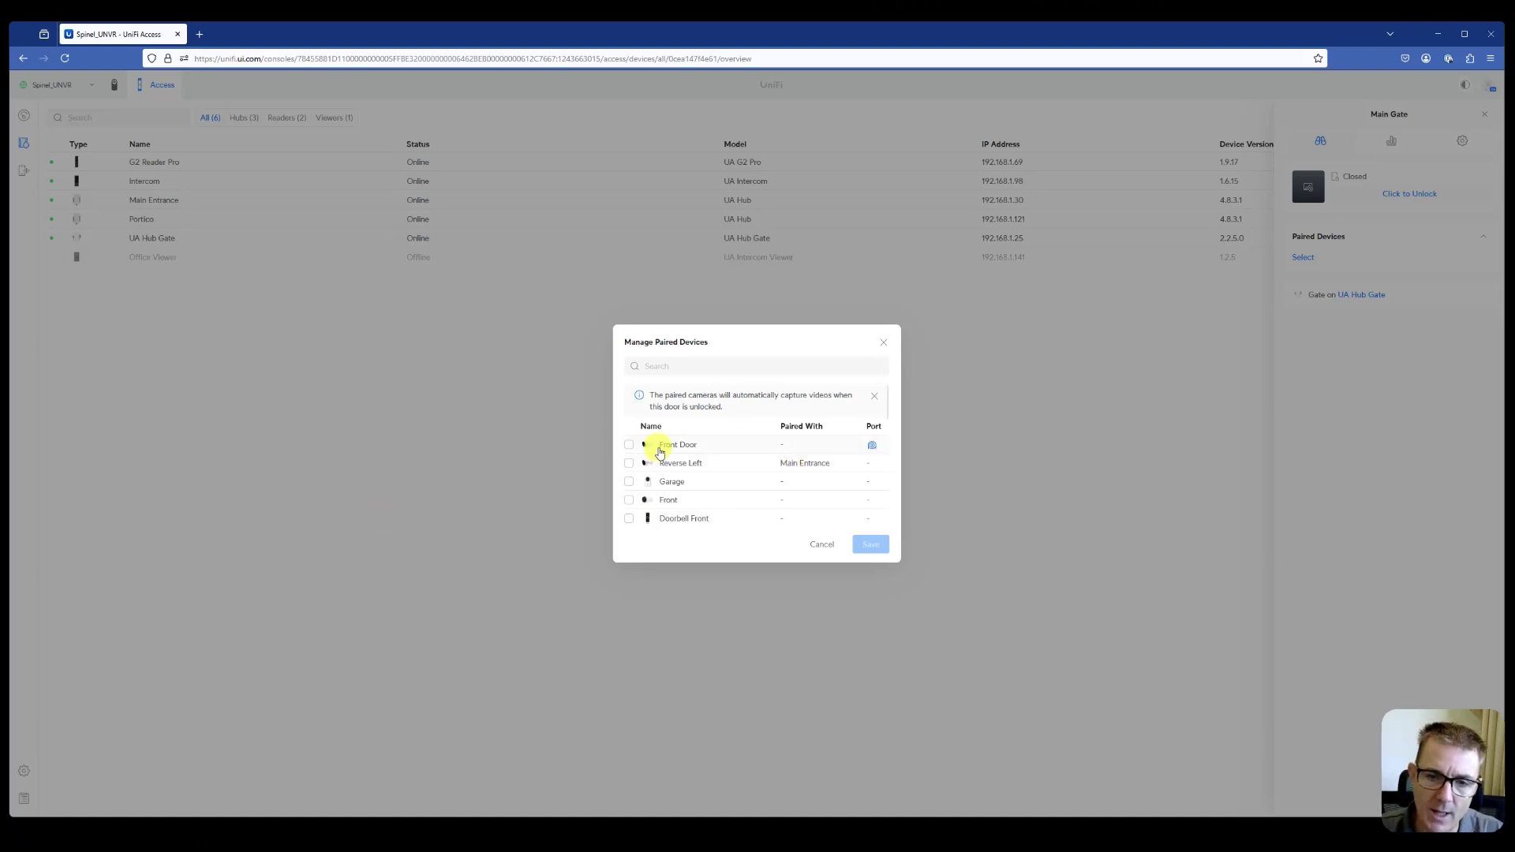
left_click(628, 445)
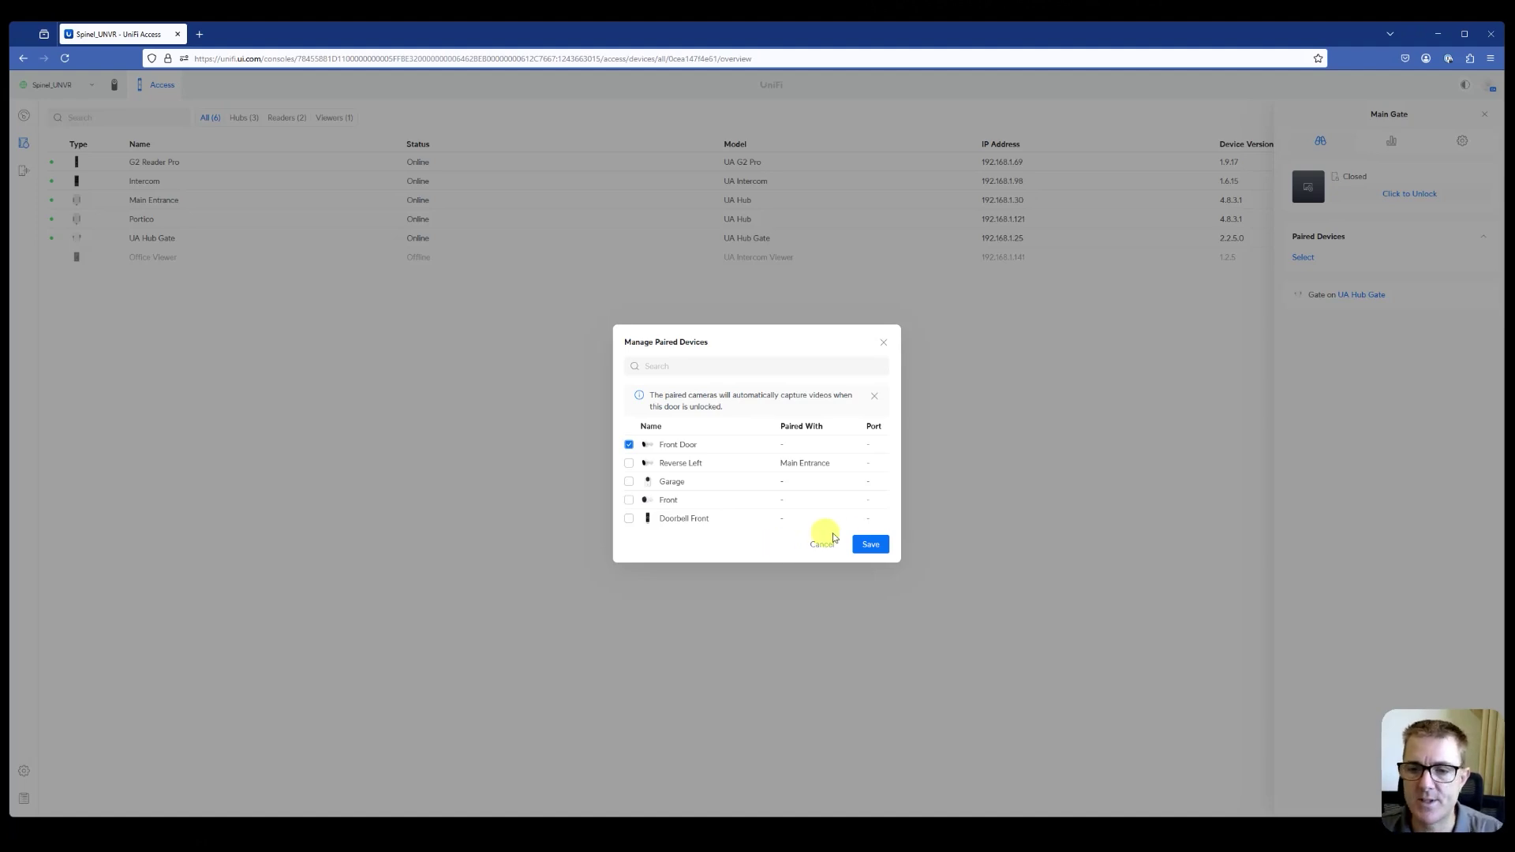
left_click(870, 543)
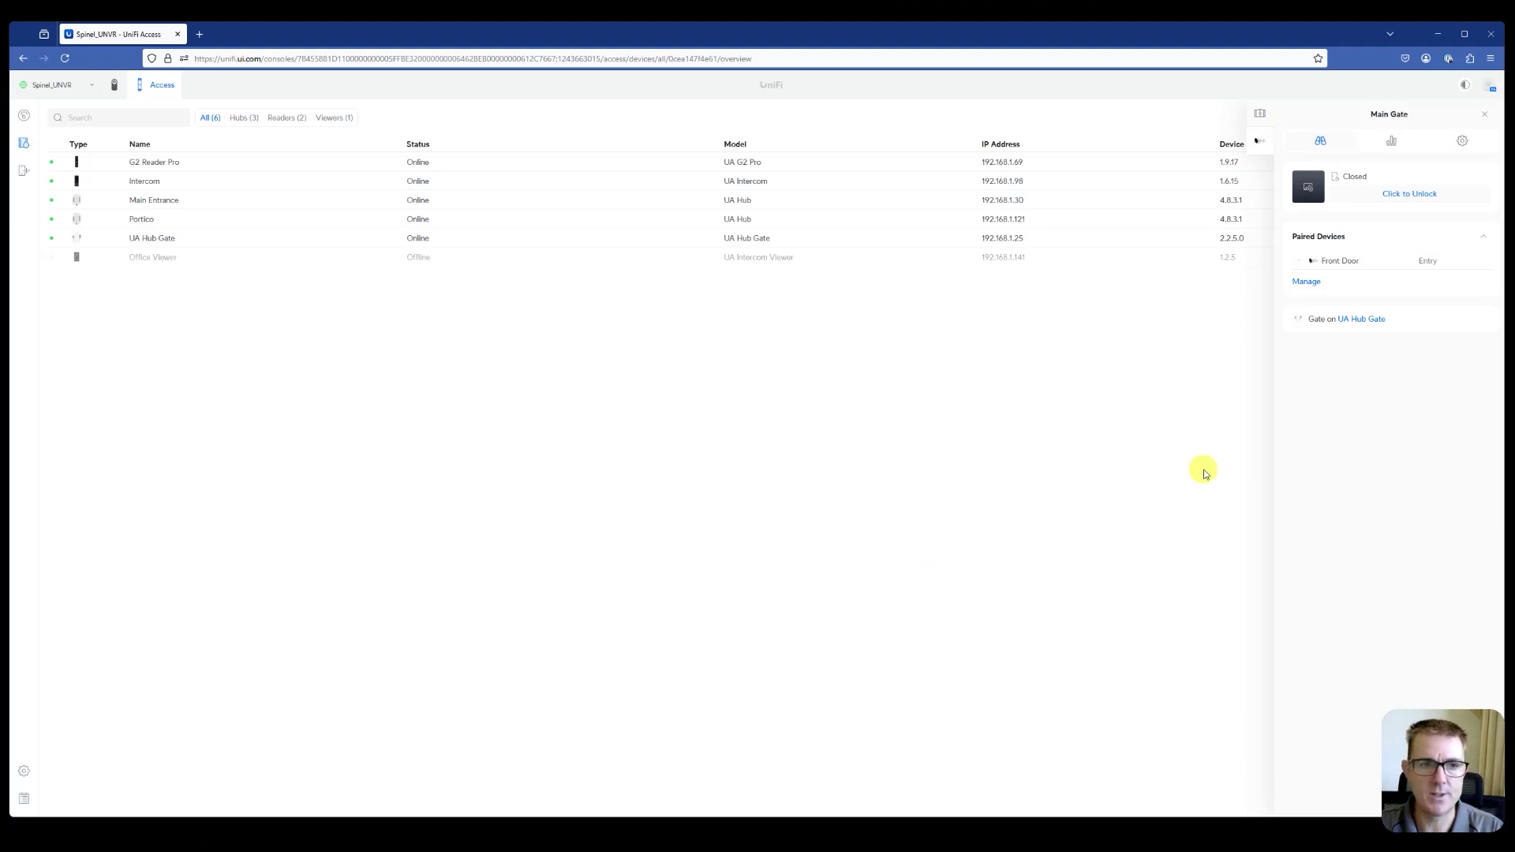
Disable and re-enable the Main Gate location of the UA Hub Gate.
left_click(383, 239)
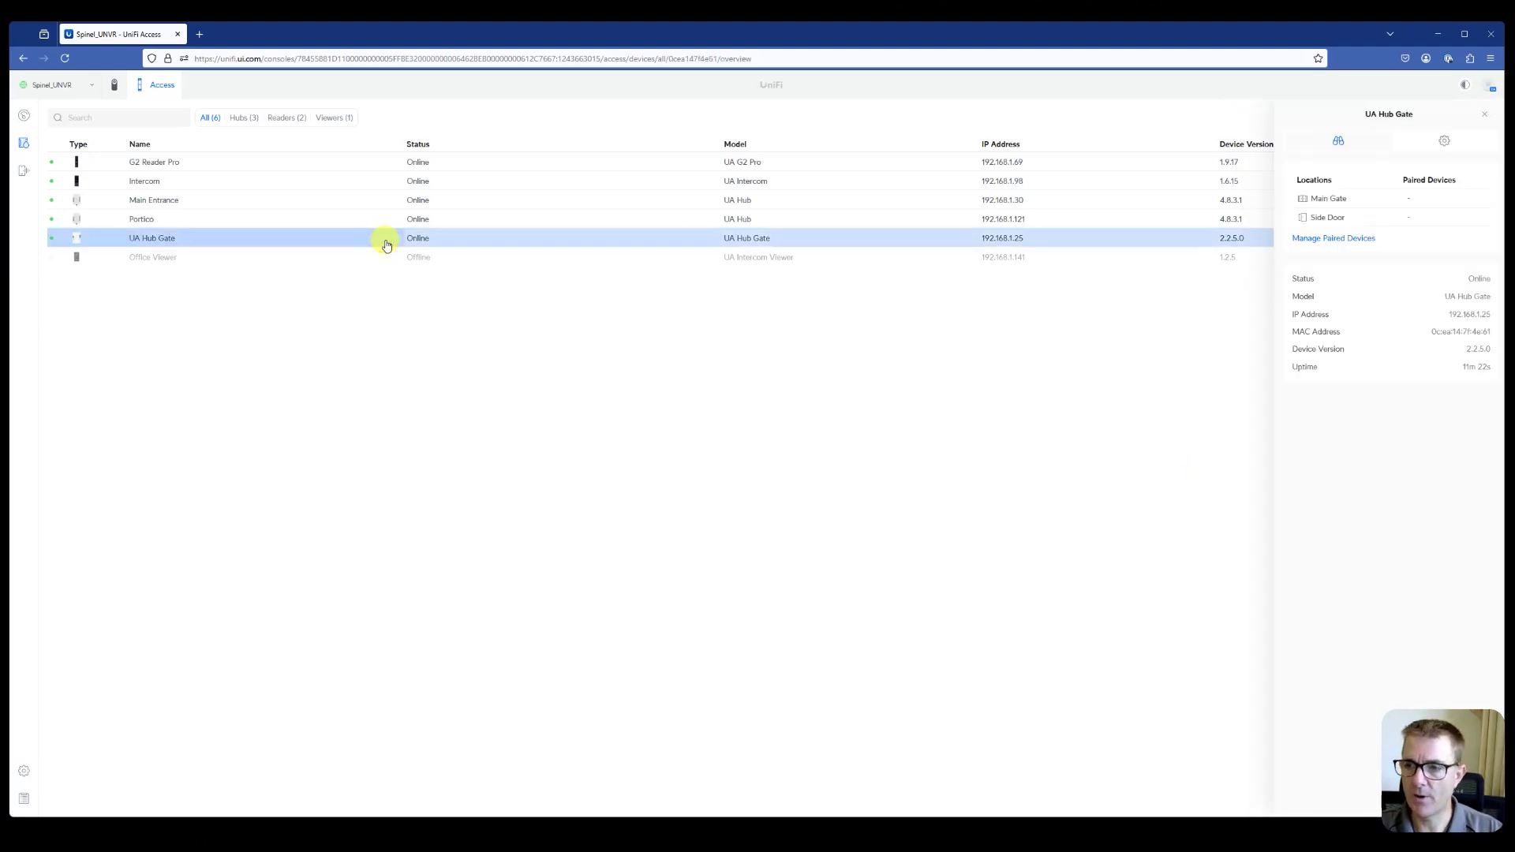
mouse_move(1353, 197)
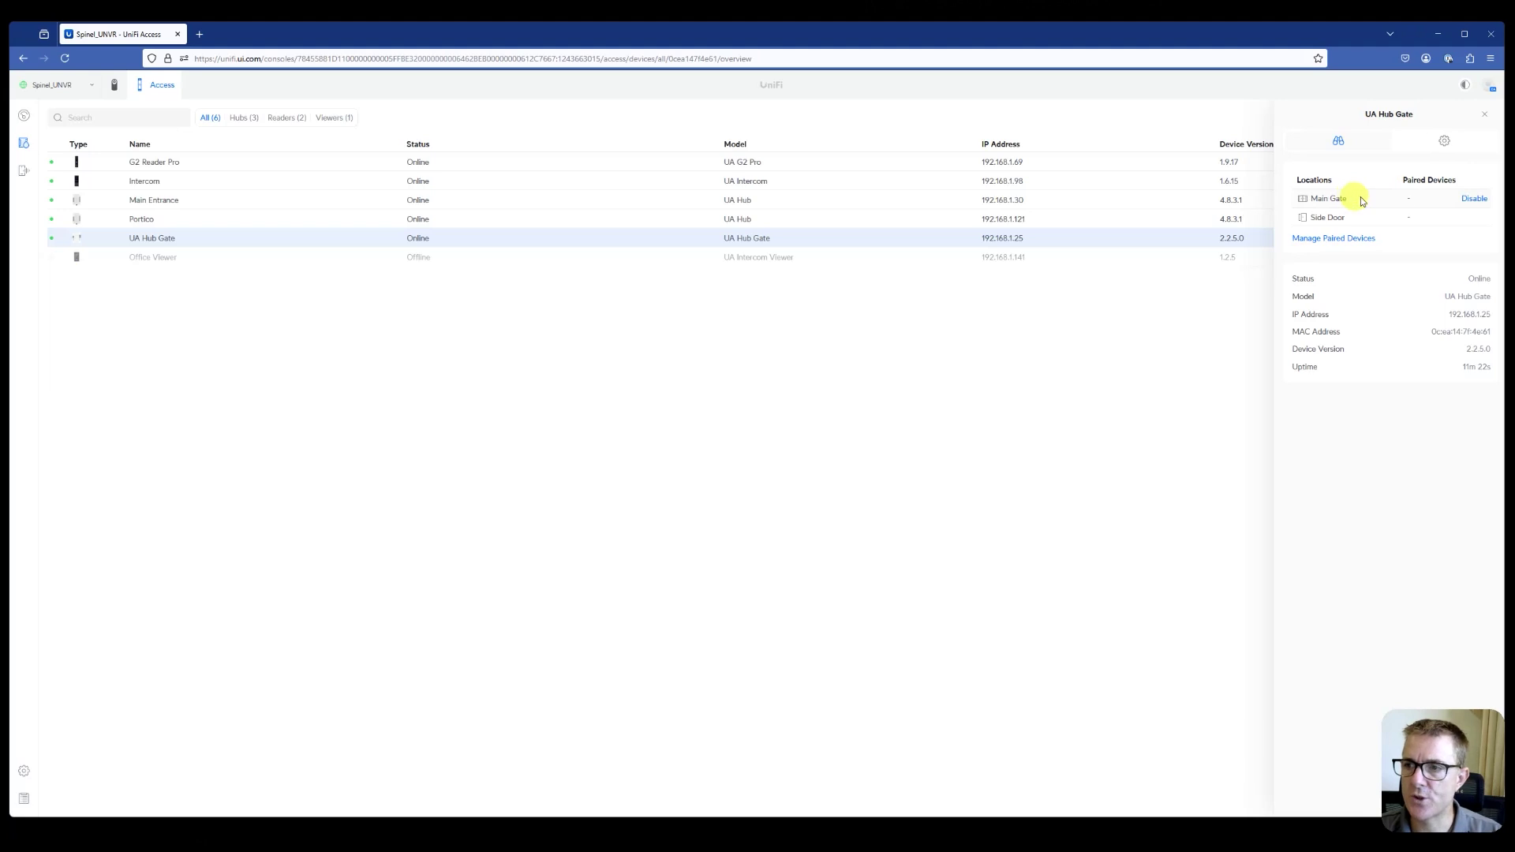
left_click(1475, 200)
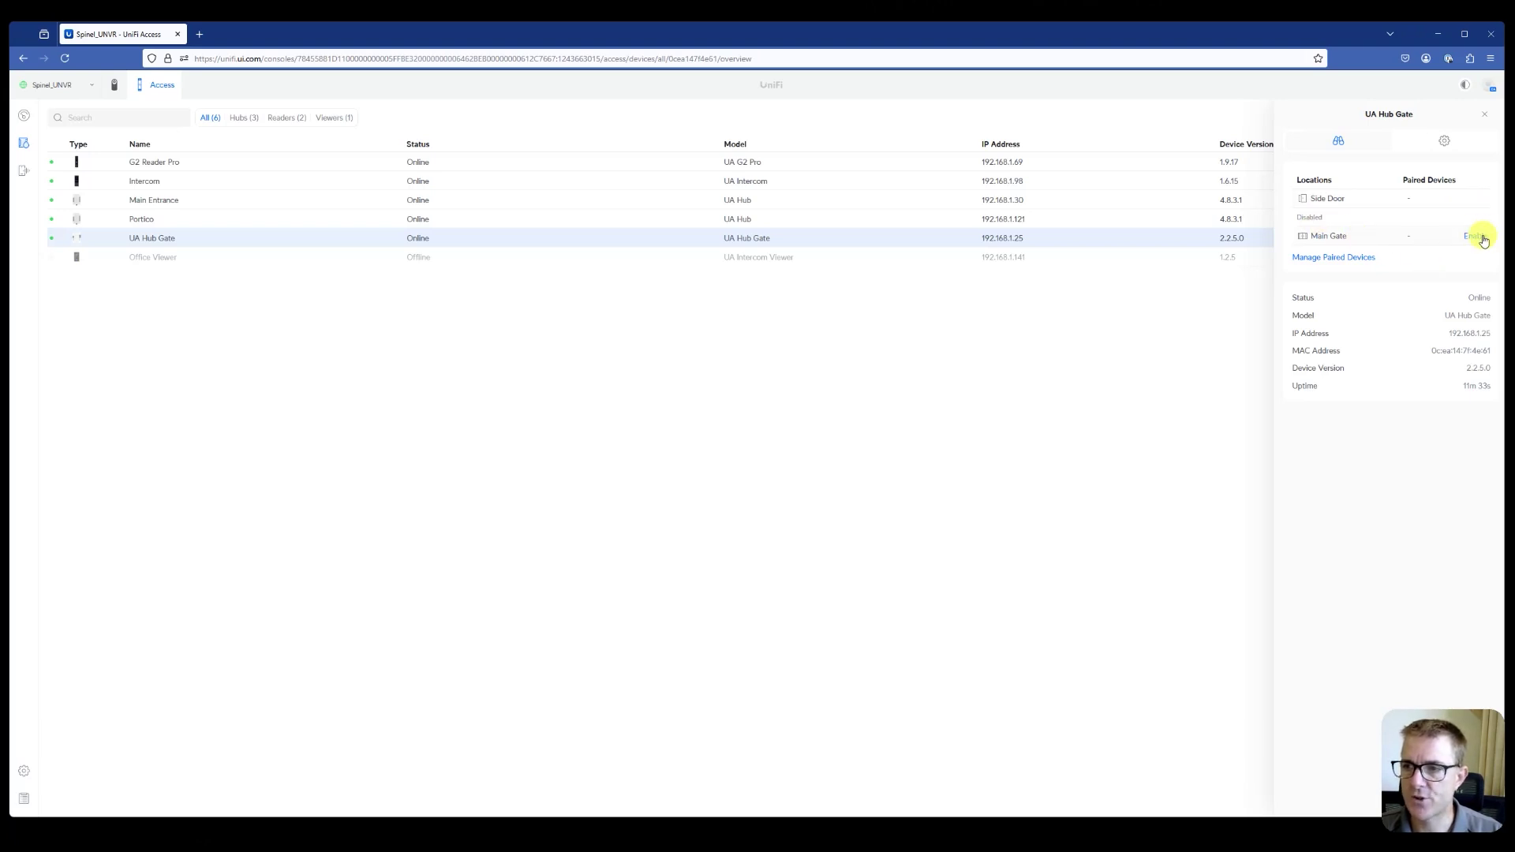
left_click(1475, 237)
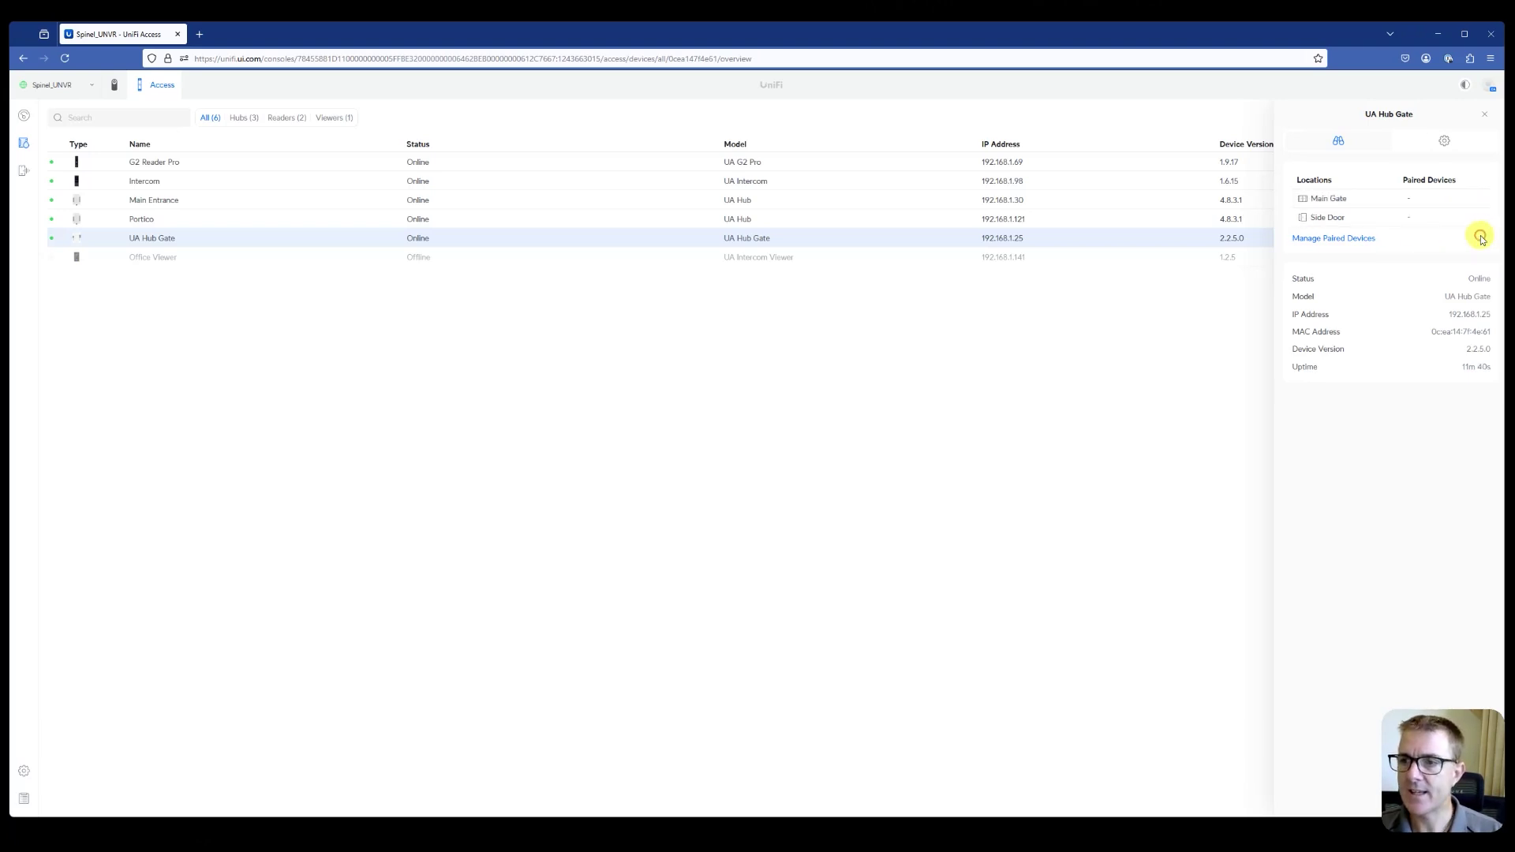
Pair the Front Fence and Front cameras with the Main Gate through the UA Hub Gate's paired-device management and save.
left_click(1331, 239)
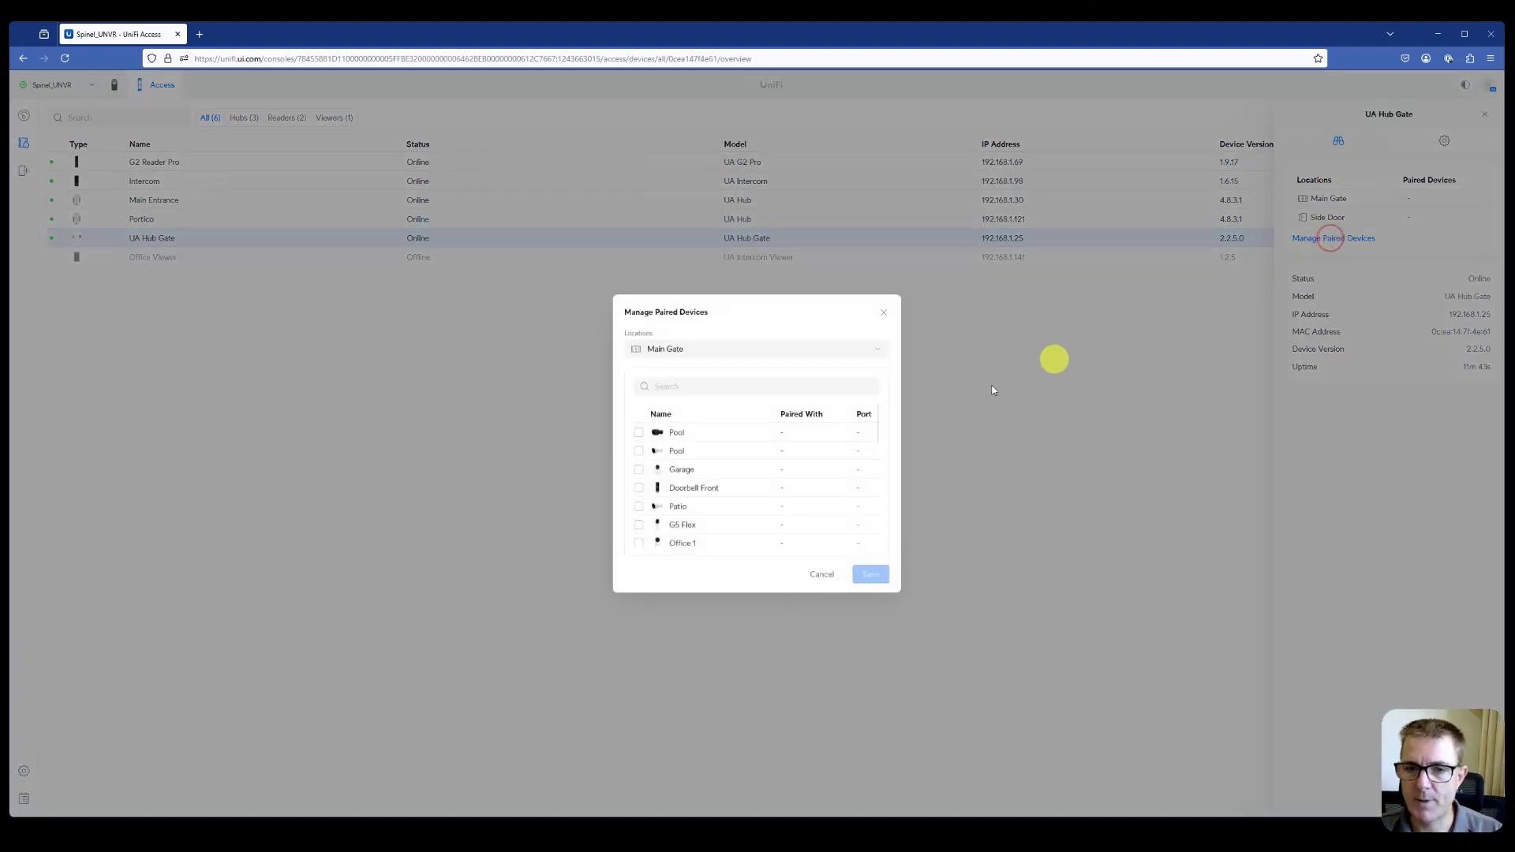
scroll(859, 472, "down", 2)
scroll(859, 472, "up", 2)
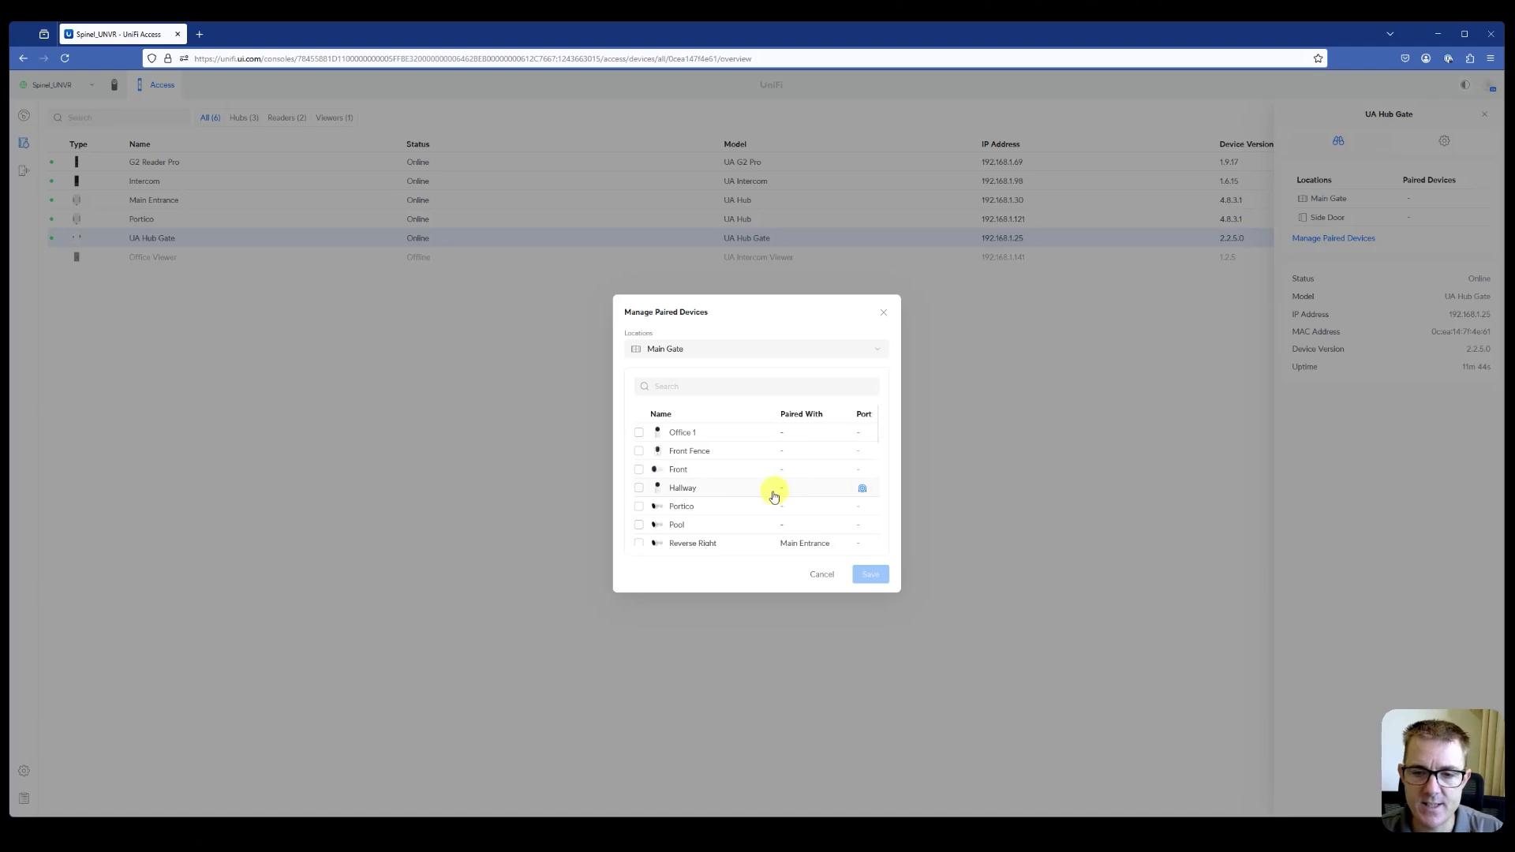
left_click(638, 451)
left_click(638, 469)
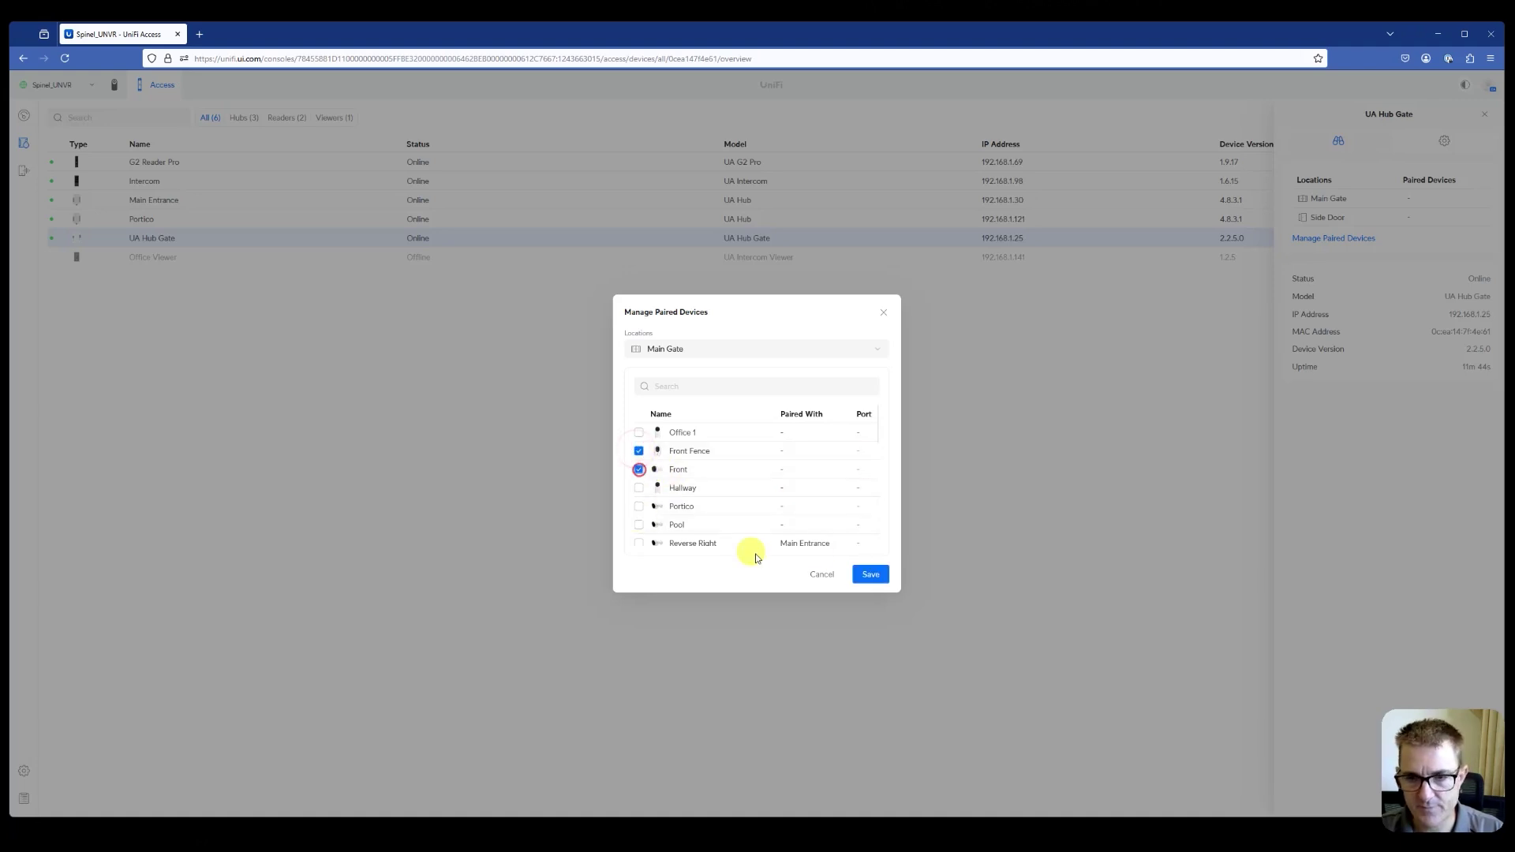
left_click(867, 576)
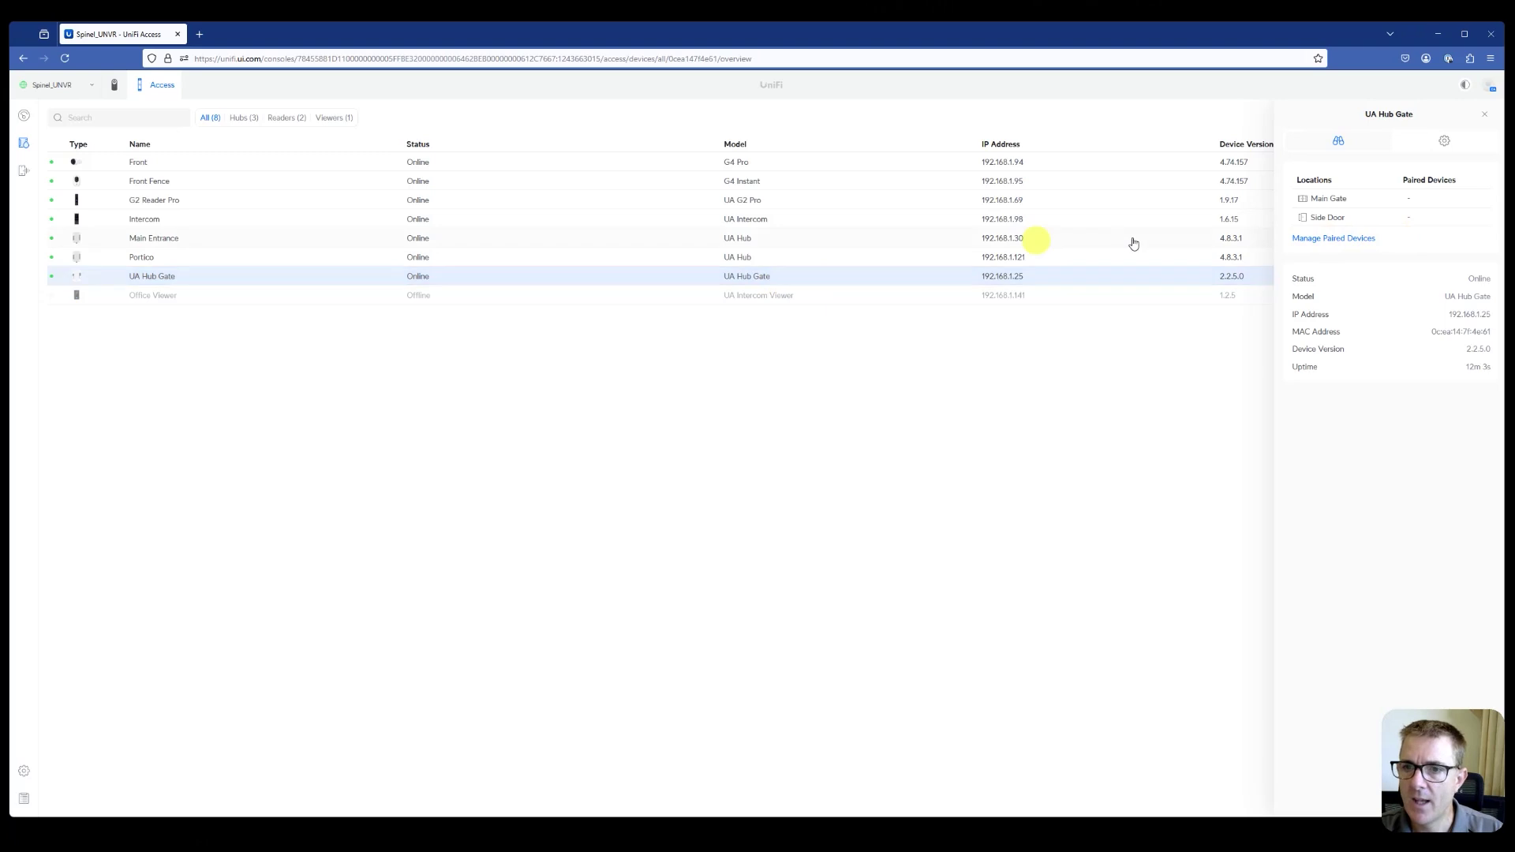
Check the paired devices of the UA Hub Gate's Side Door and Main Gate locations.
left_click(1326, 225)
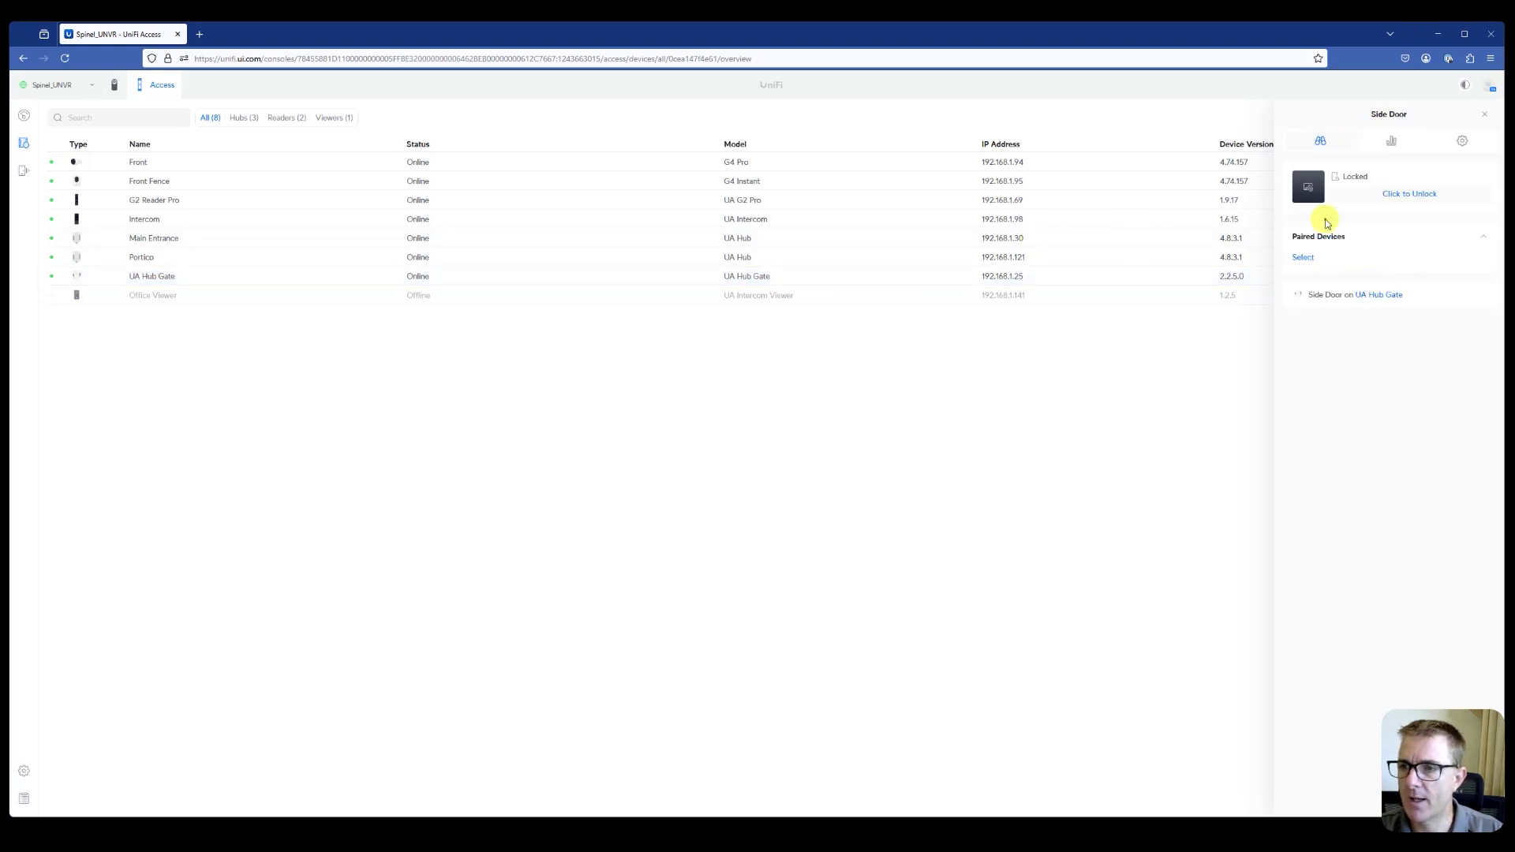
left_click(1485, 114)
left_click(436, 281)
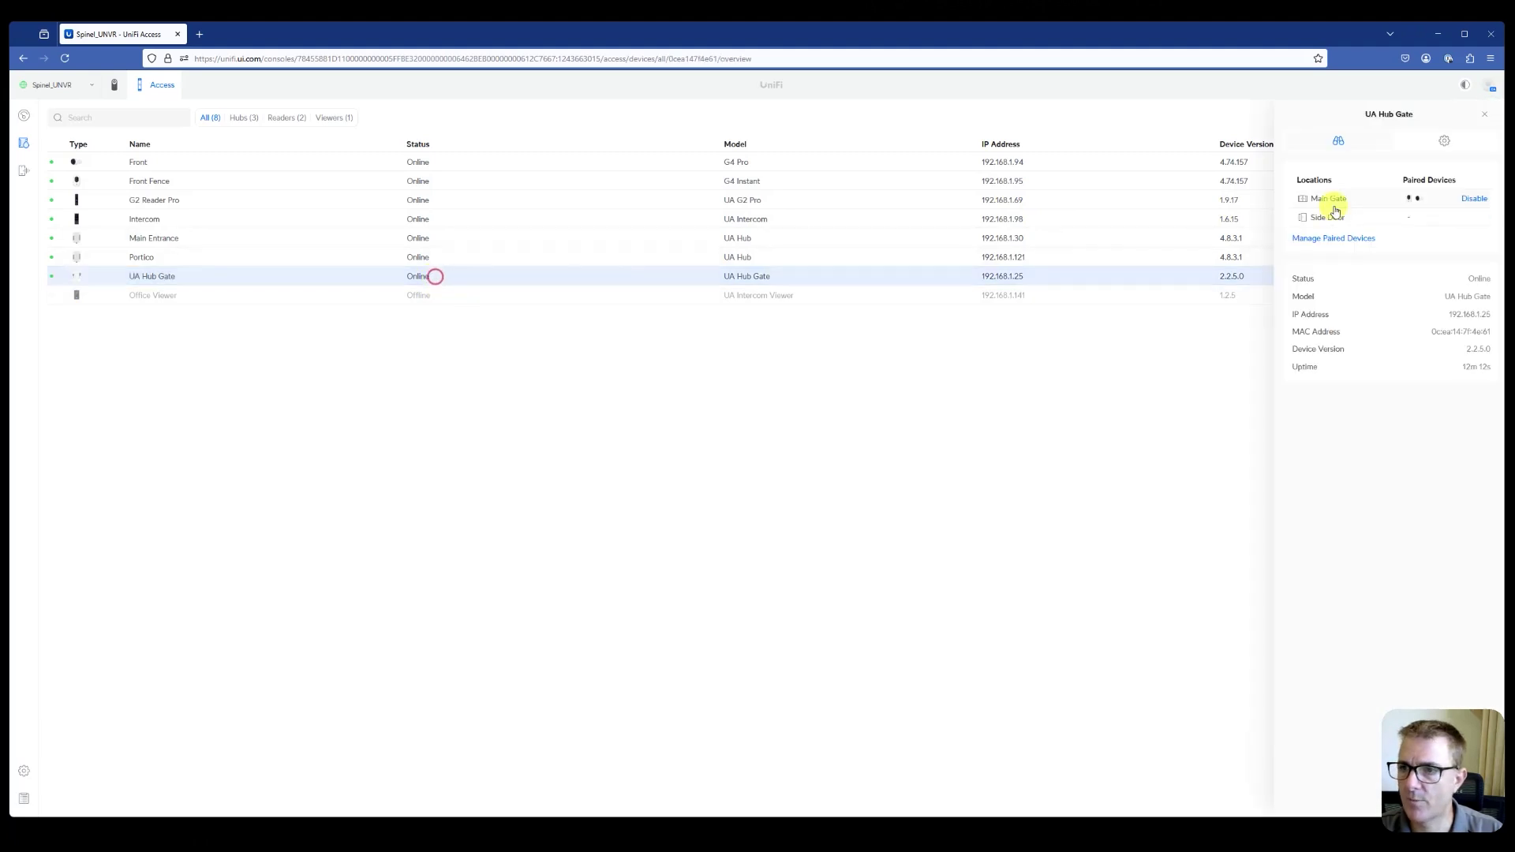
left_click(1329, 200)
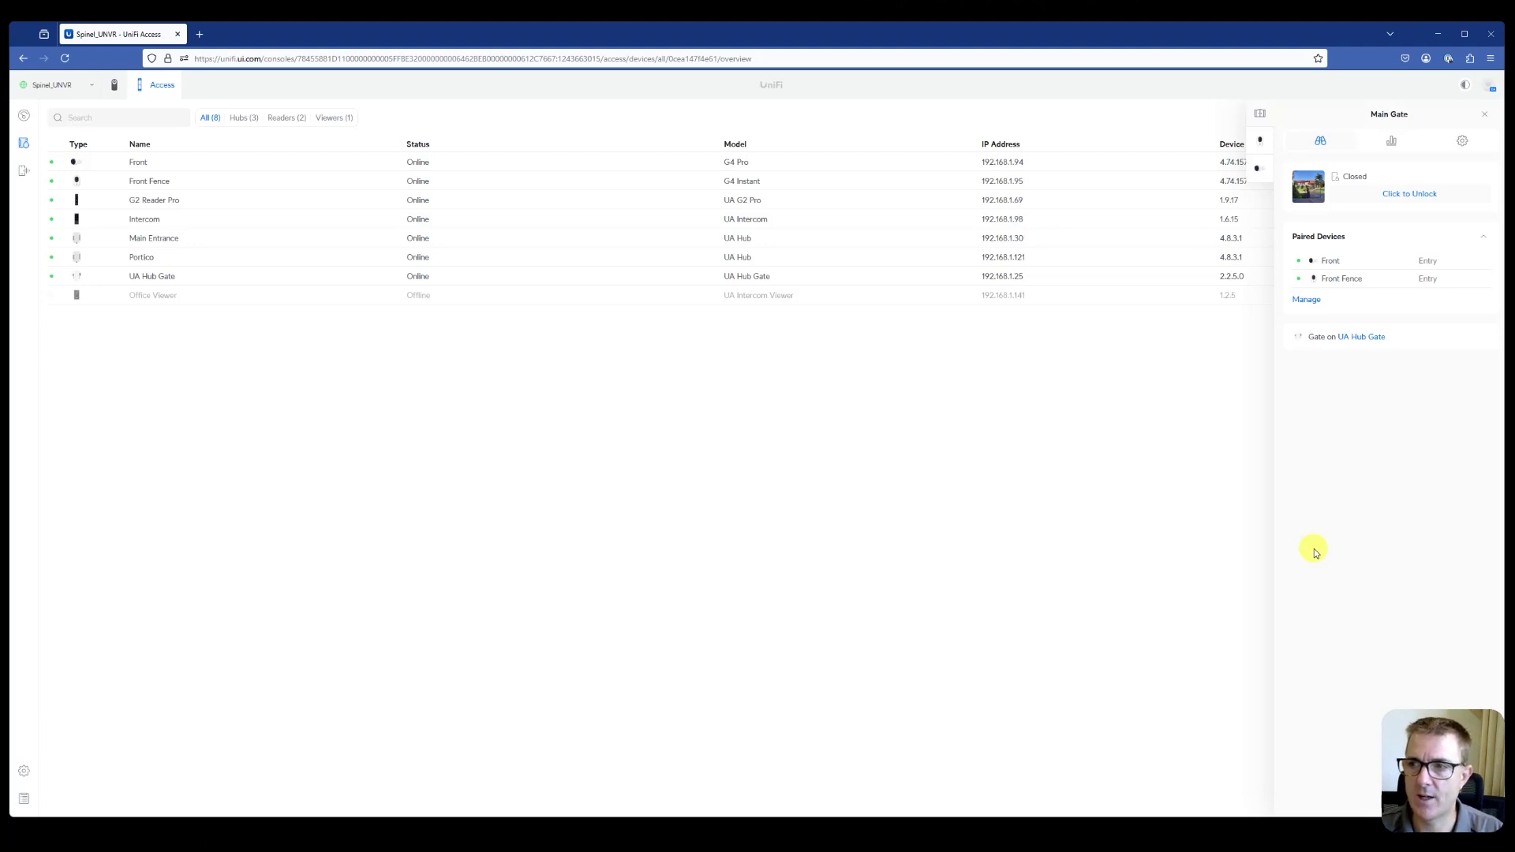
mouse_move(1427, 270)
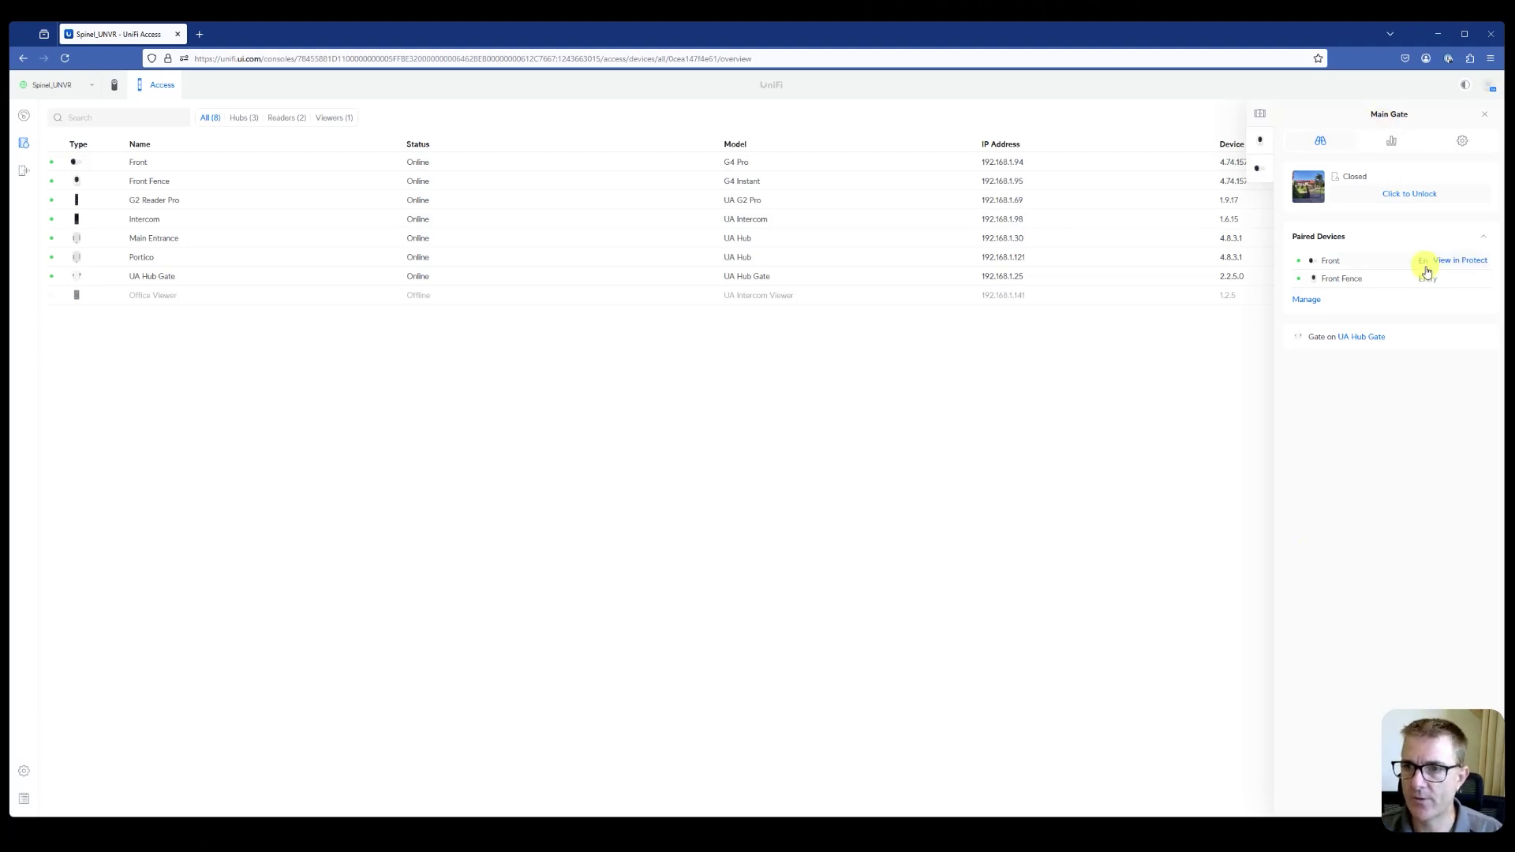
Unpair the Front and Front Fence cameras from the Main Gate, save, and return to the UA Hub Gate's overview.
left_click(1306, 300)
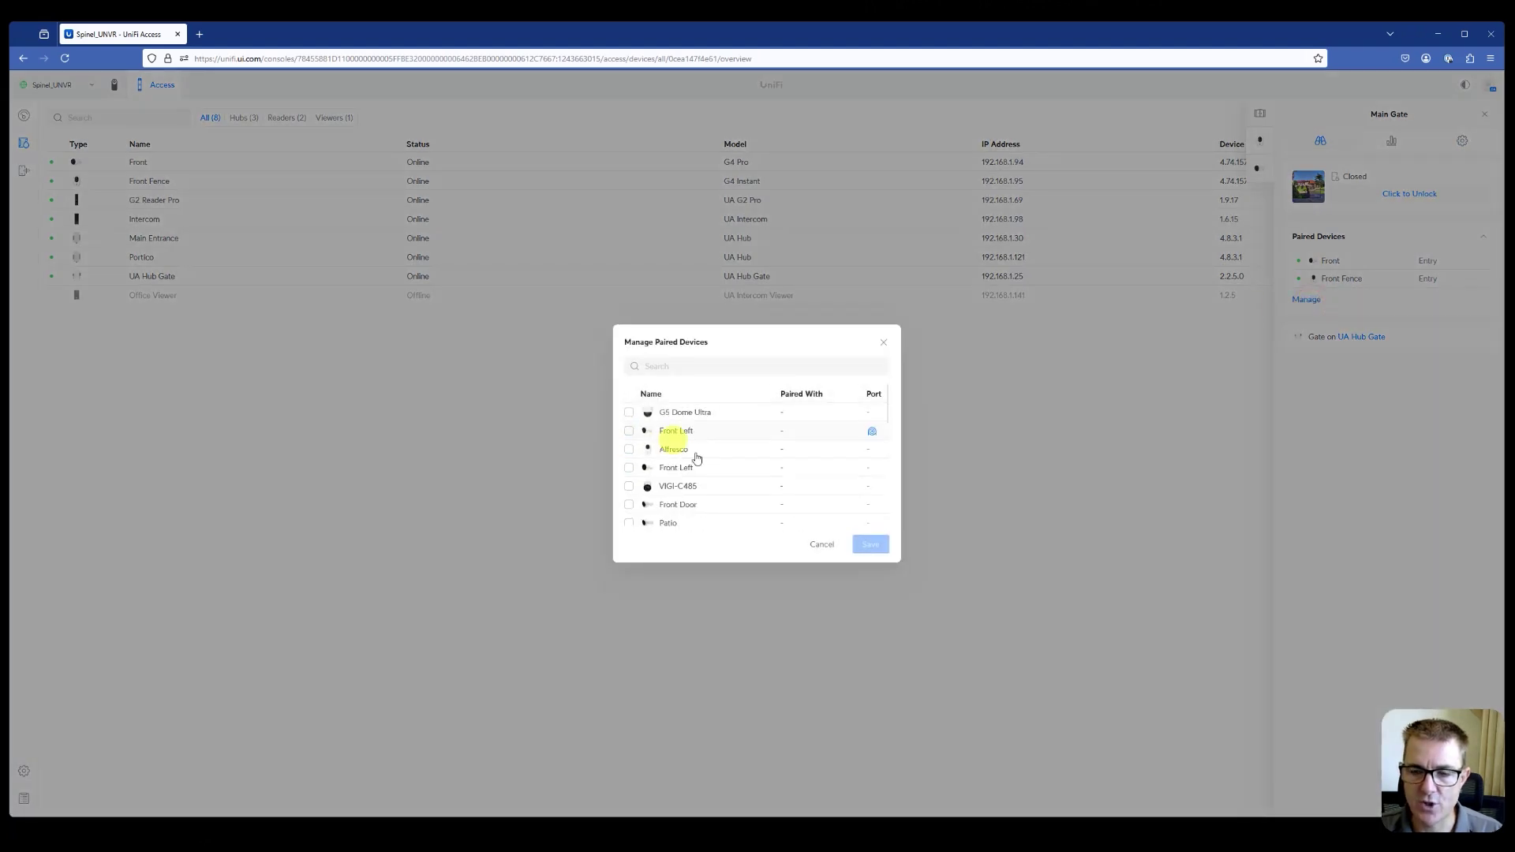
scroll(671, 465, "down", 5)
left_click(629, 449)
left_click(629, 486)
left_click(876, 545)
left_click(1398, 472)
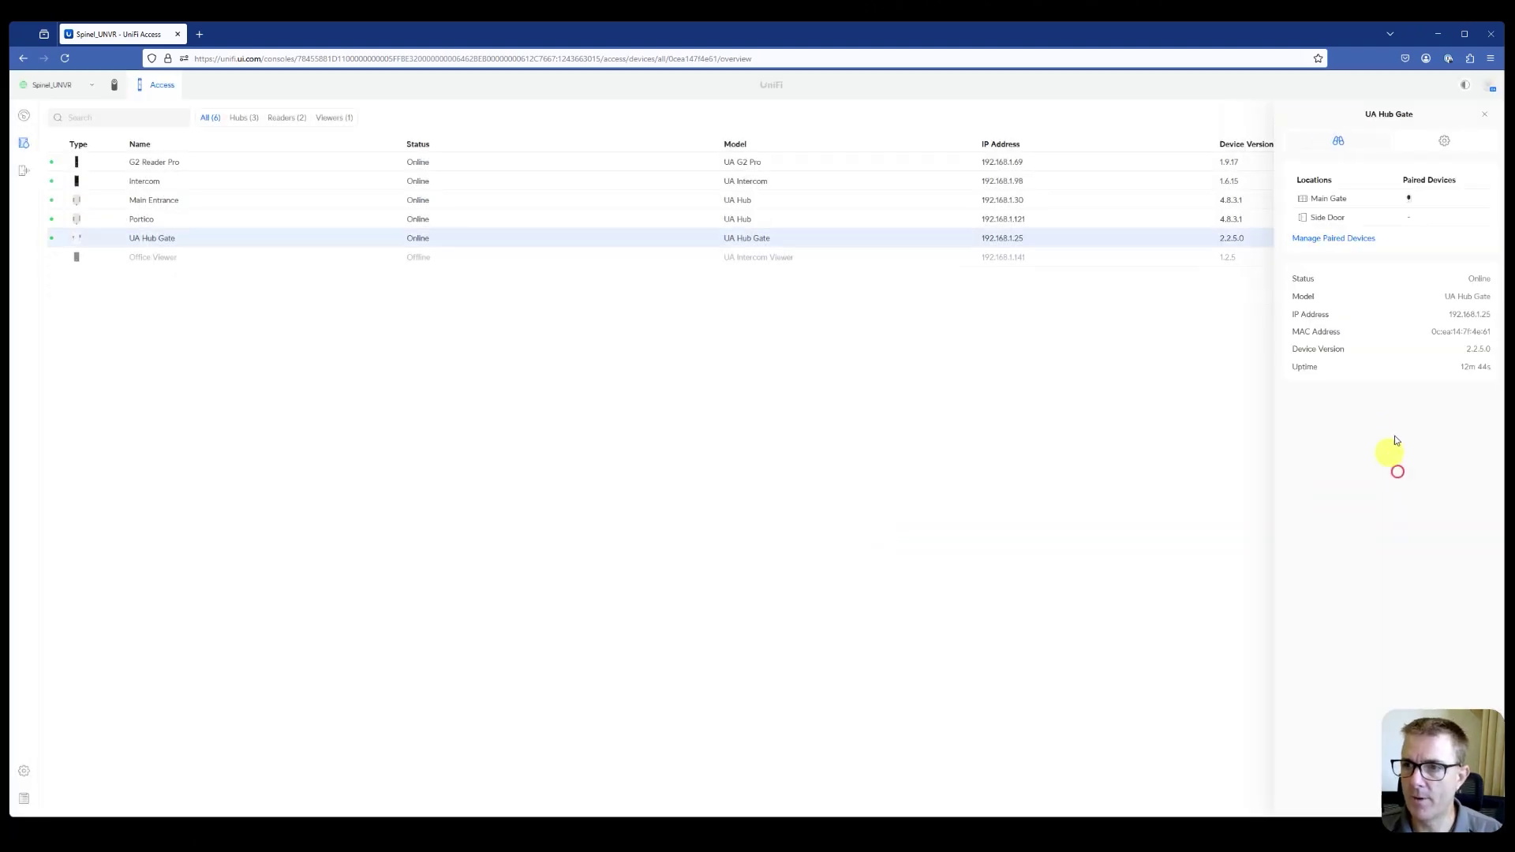
Review the Main Gate's details and the UA Hub Gate's settings, and reopen the Main Gate's overview.
left_click(1327, 201)
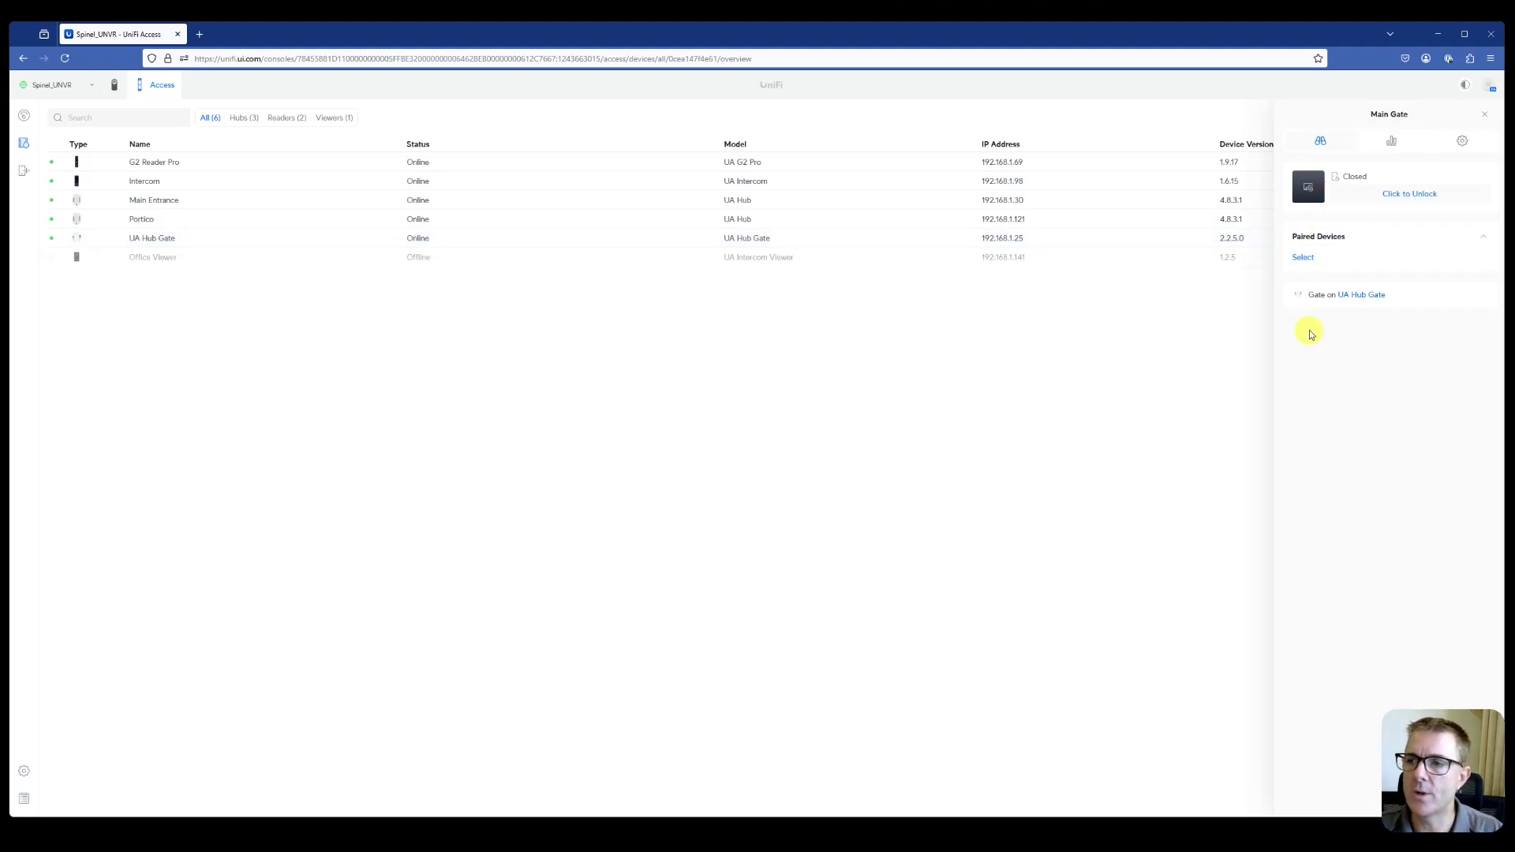
left_click(1463, 141)
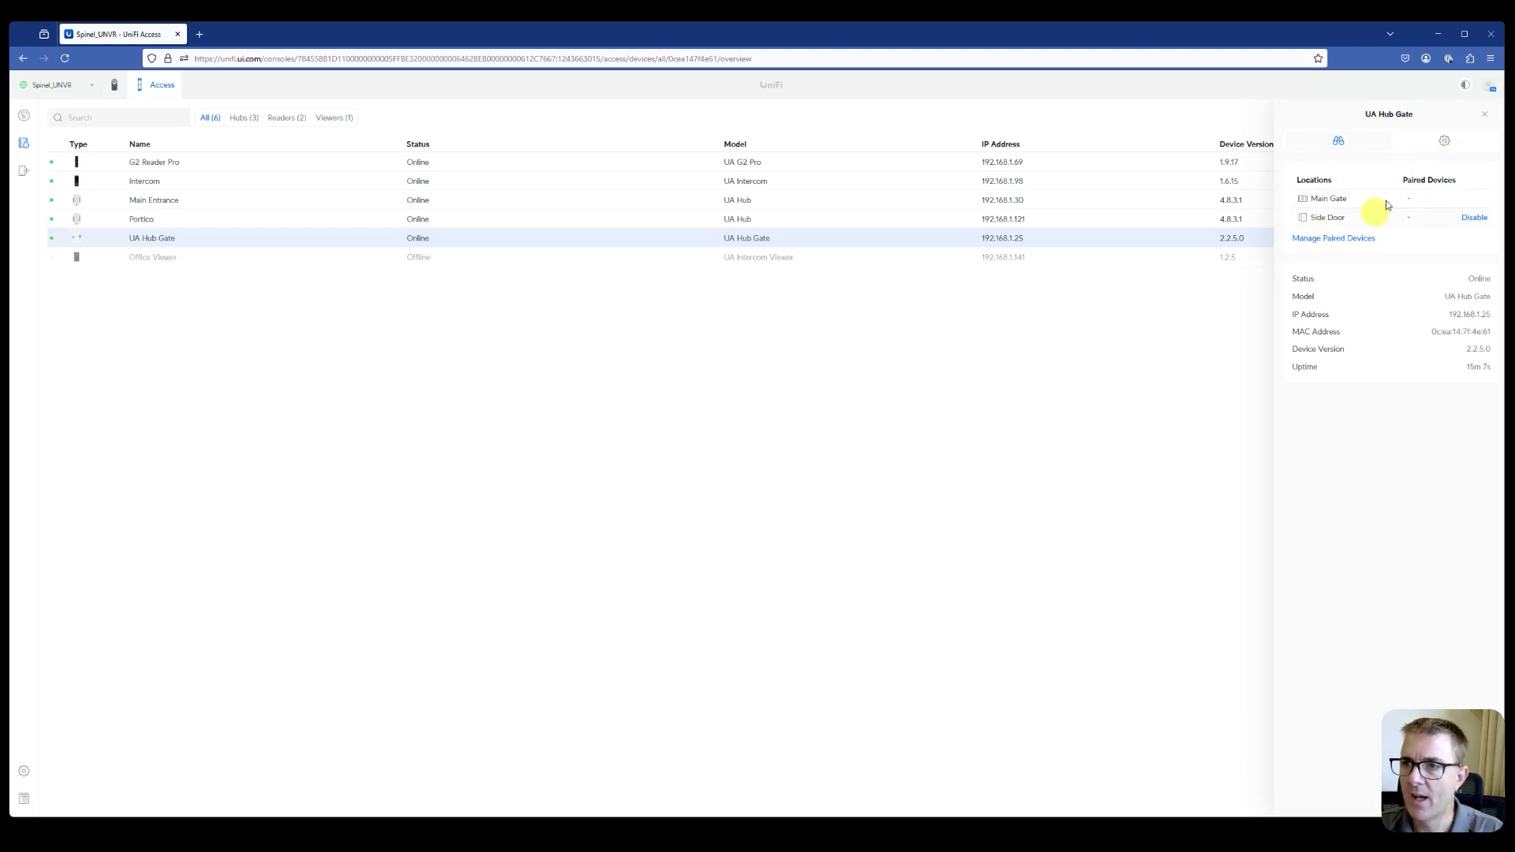
left_click(1454, 132)
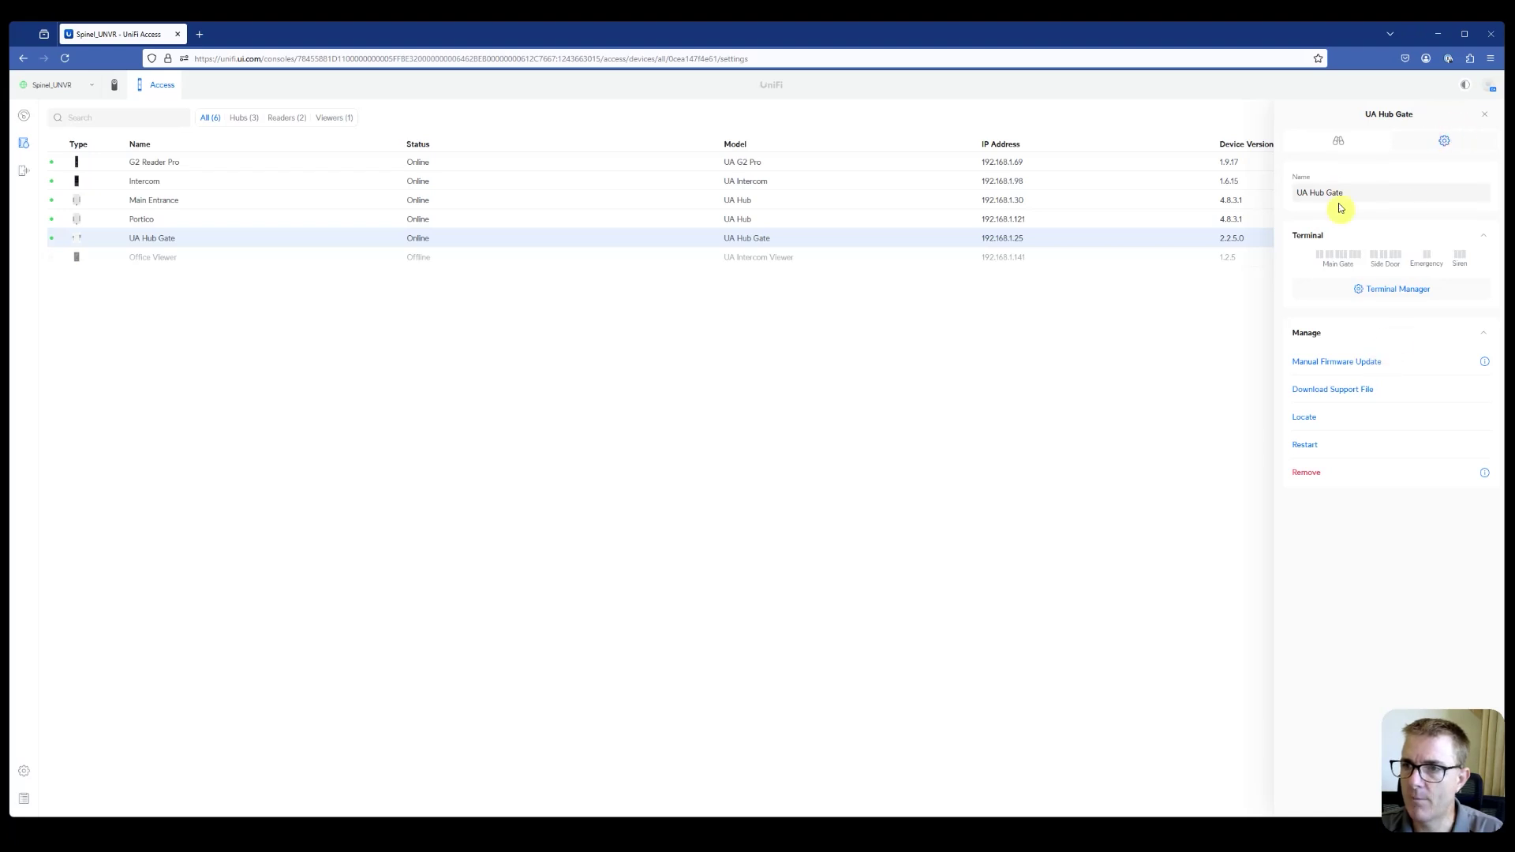
left_click(1338, 146)
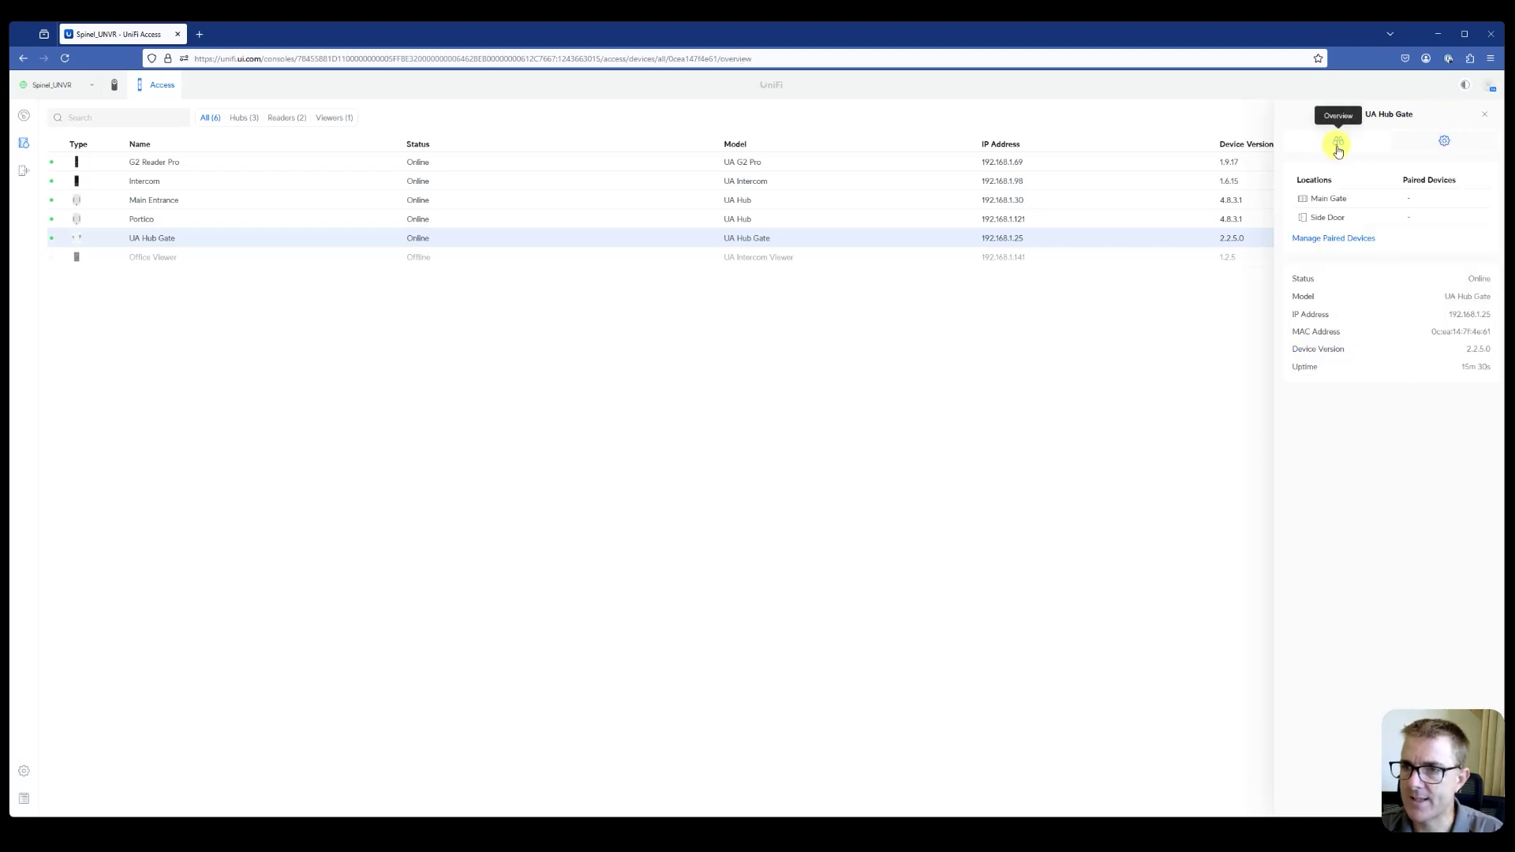
left_click(1317, 198)
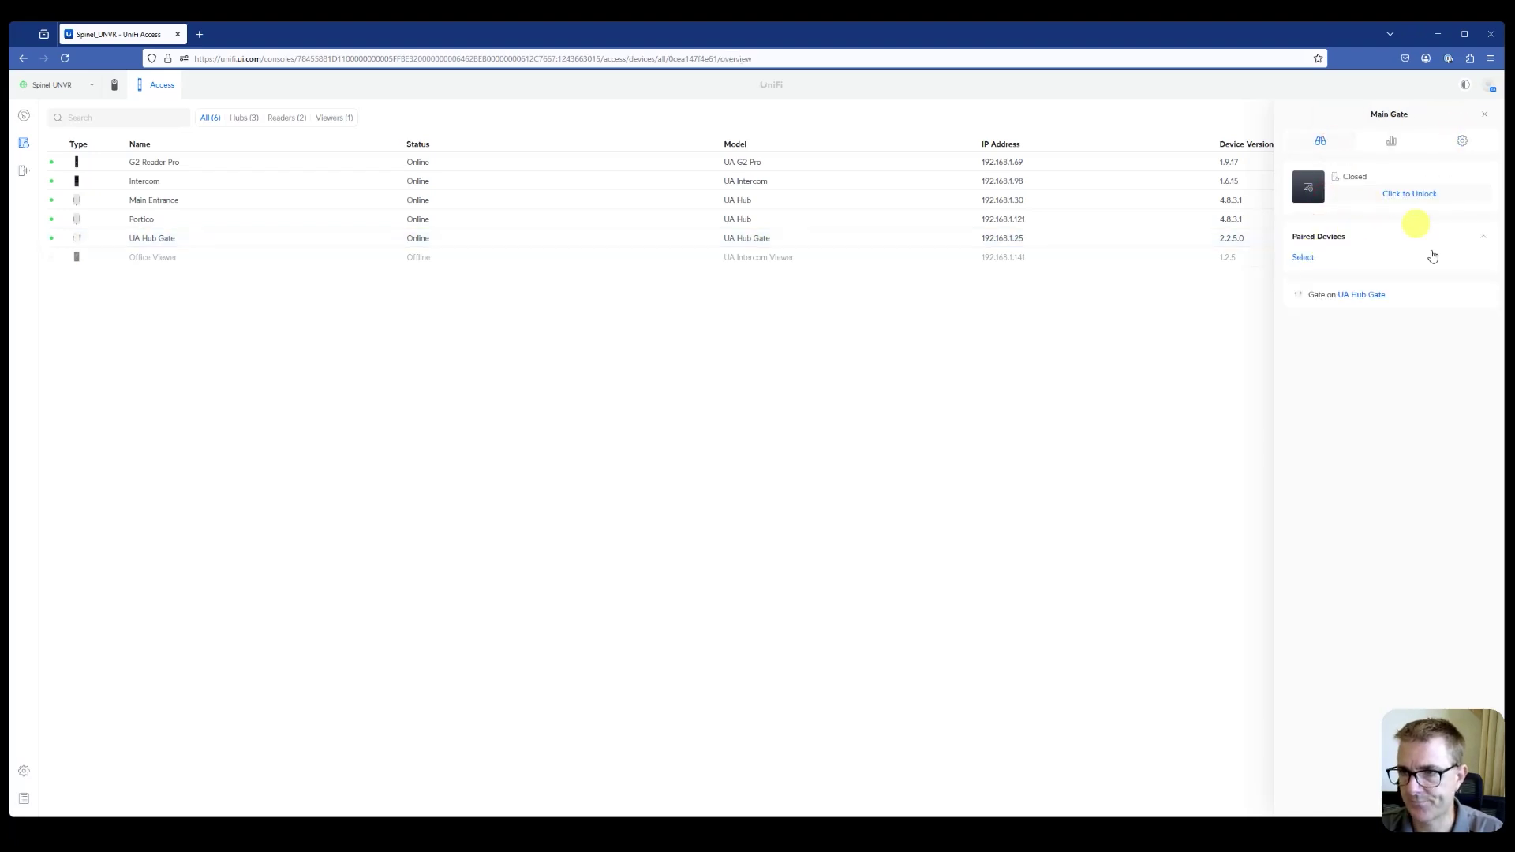
Remove both door attendants from the Main Gate's settings, apply the changes, and return to the gate's overview.
left_click(1457, 143)
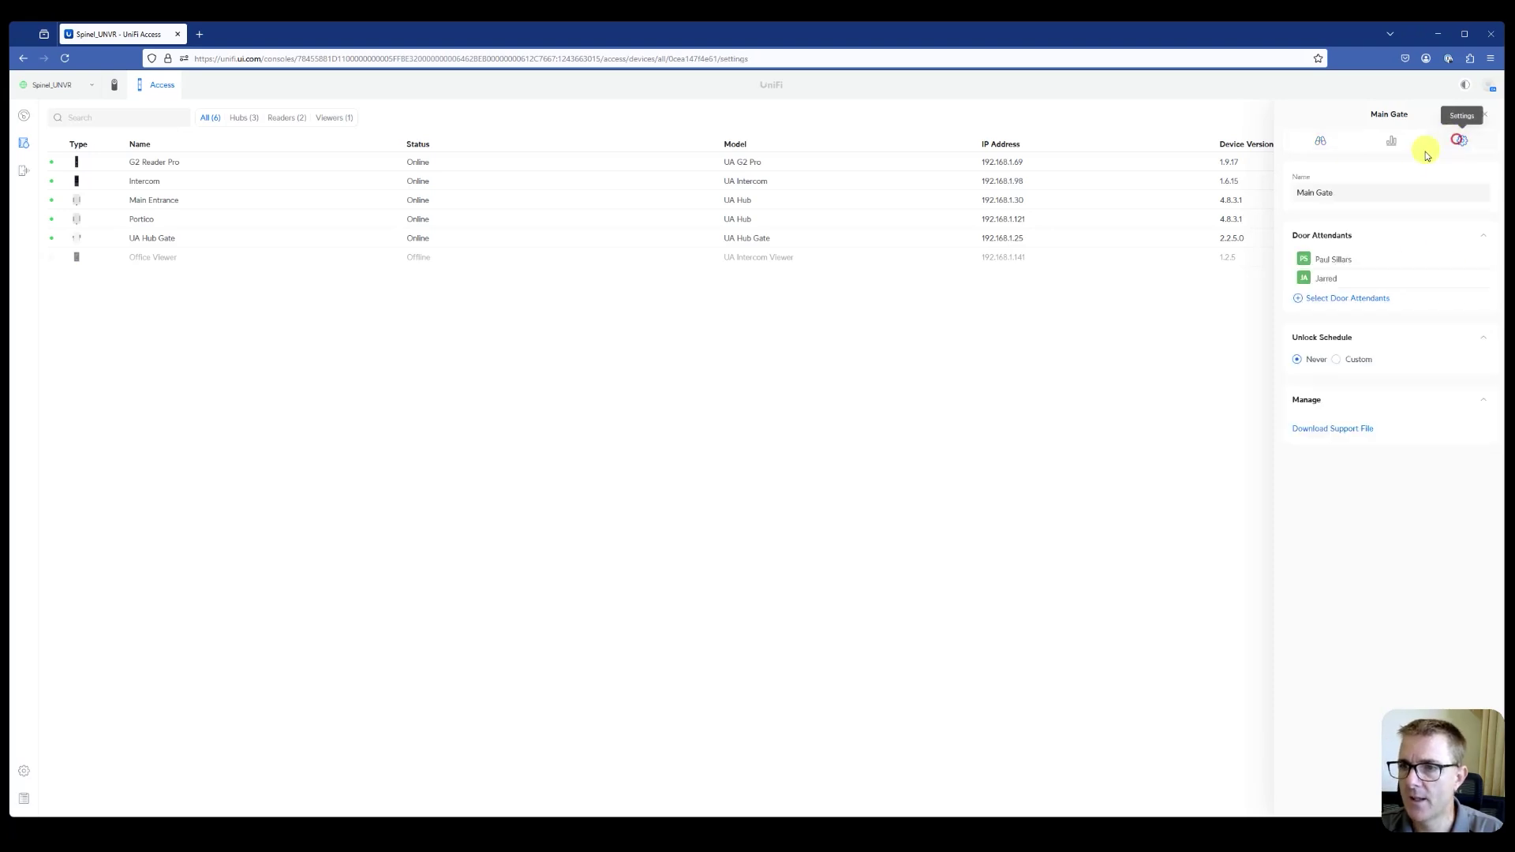
left_click(1481, 260)
left_click(1481, 261)
left_click_drag(1292, 31, 1194, 47)
left_click(1336, 814)
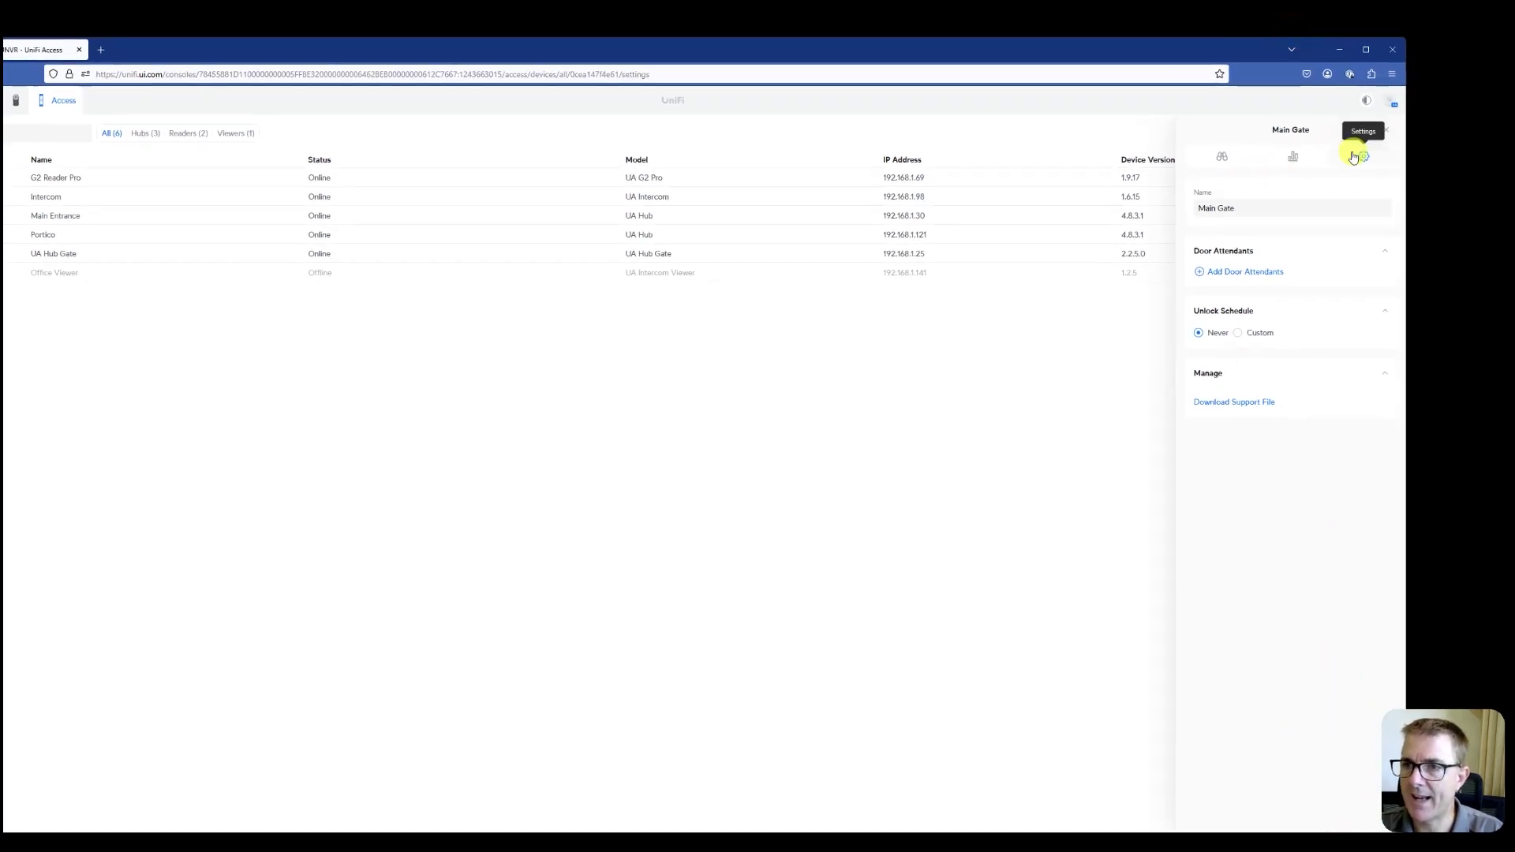
left_click(1222, 155)
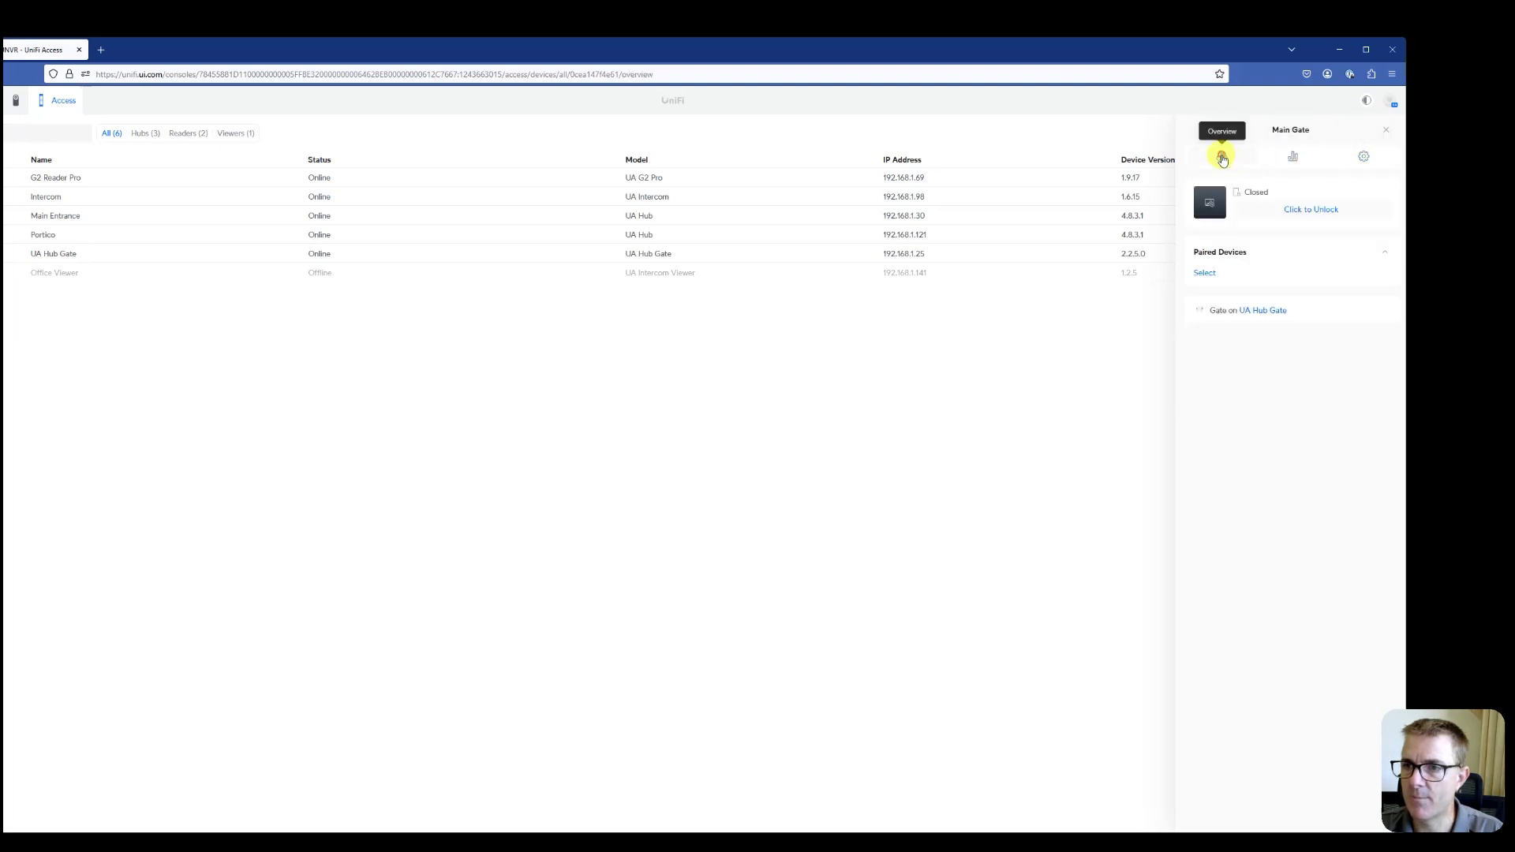
Remove both door attendants from the settings of the UA Hub Gate's Side Door and apply the changes.
left_click(1388, 131)
left_click(385, 260)
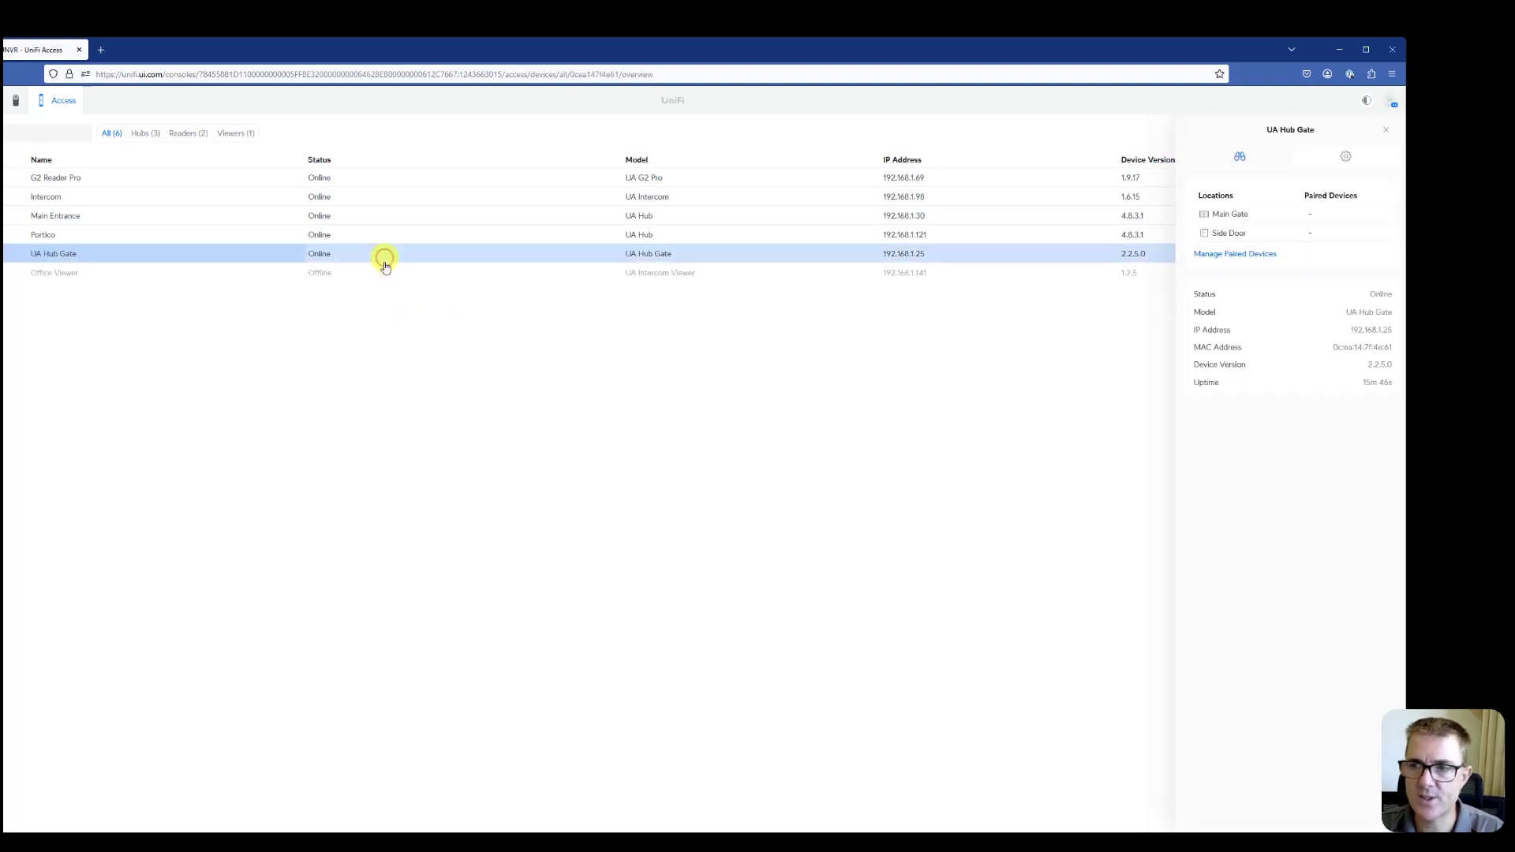
left_click(1233, 236)
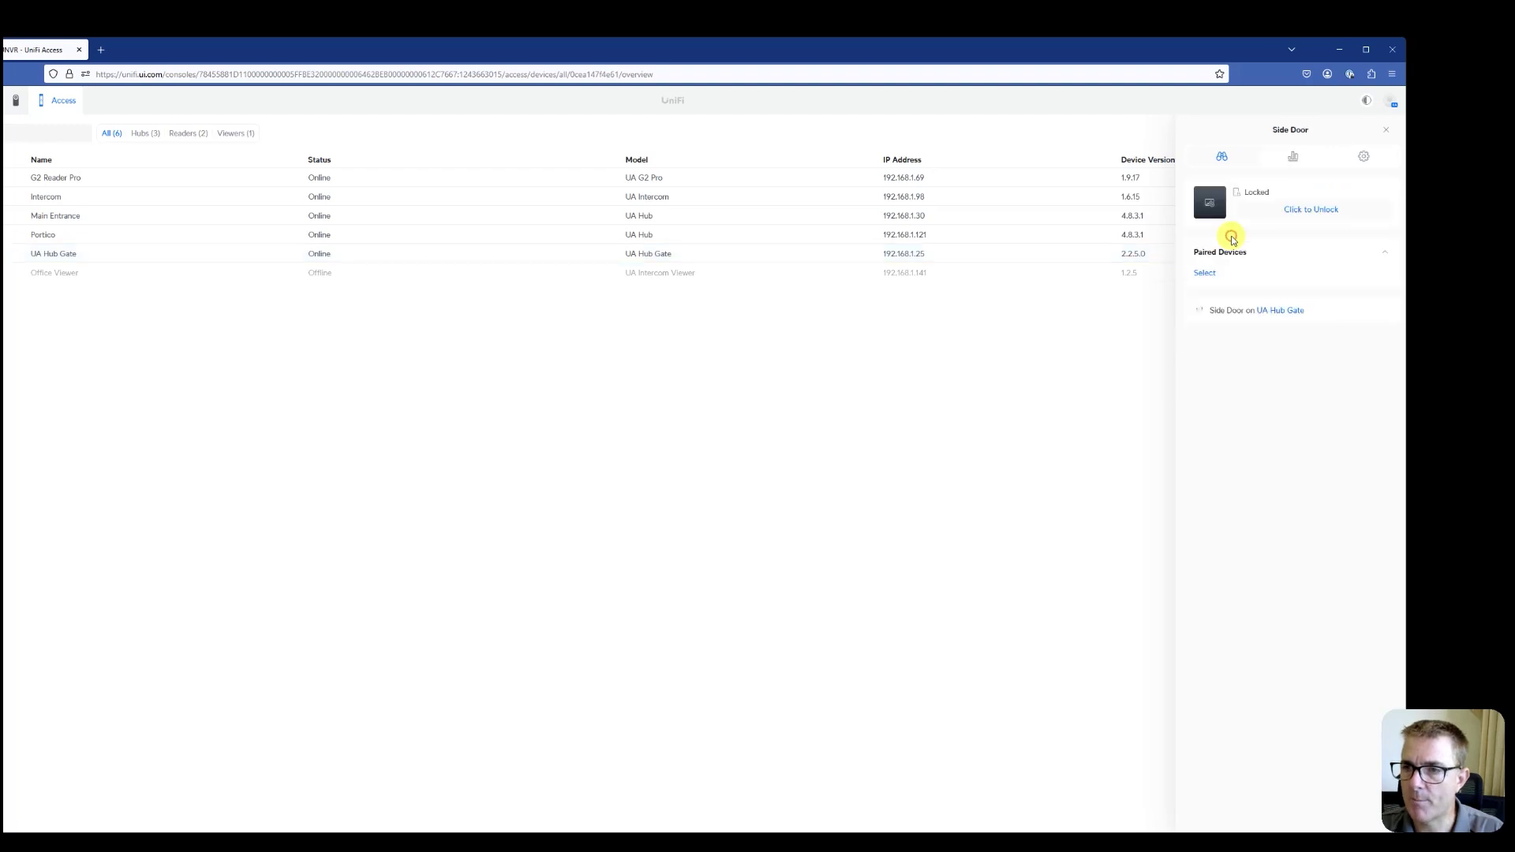
left_click(1365, 162)
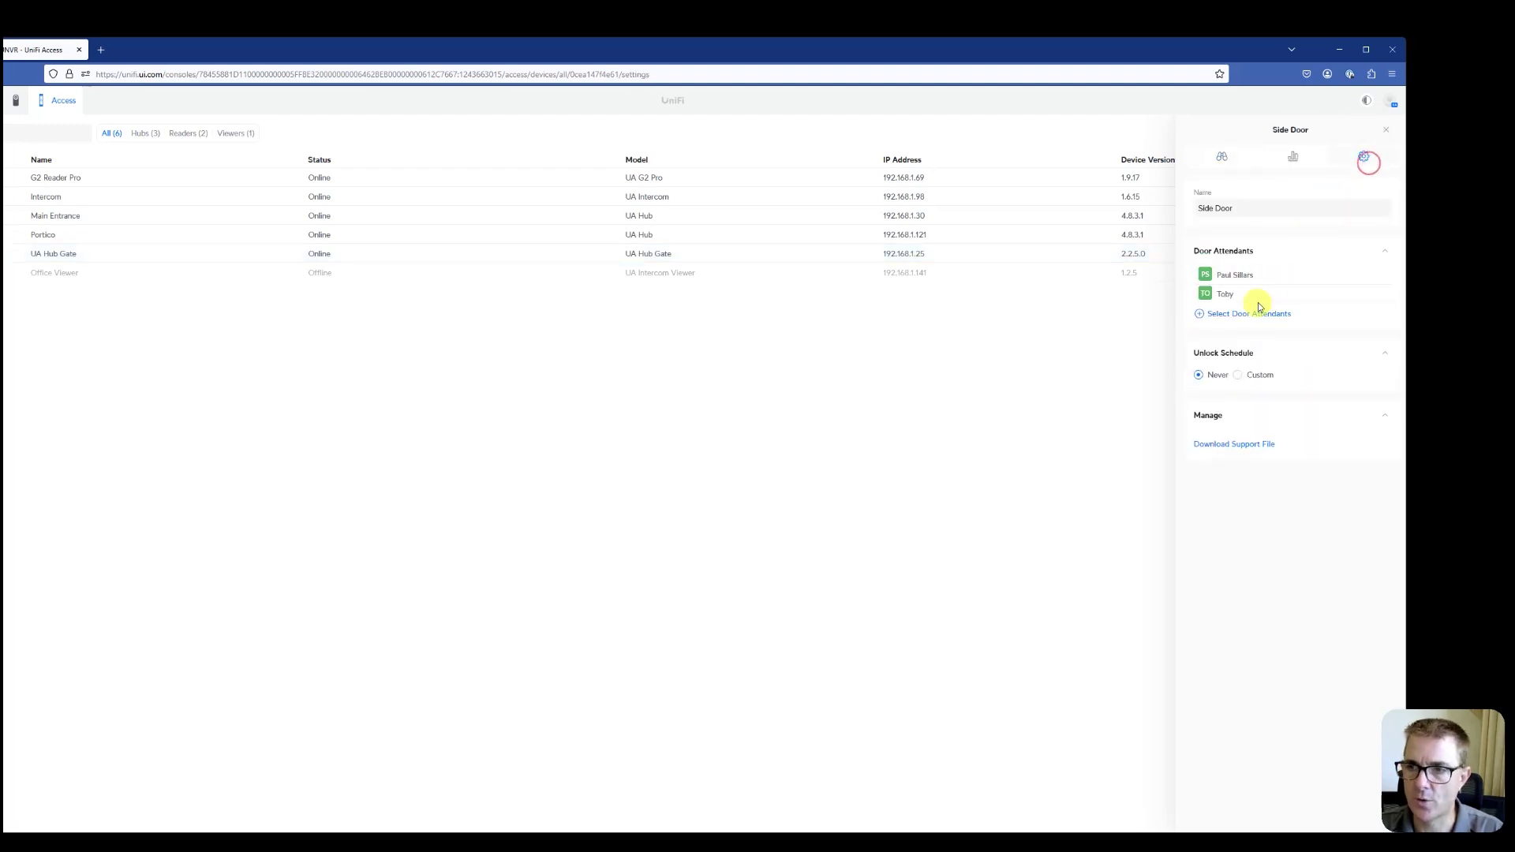
left_click(1385, 275)
left_click(1385, 275)
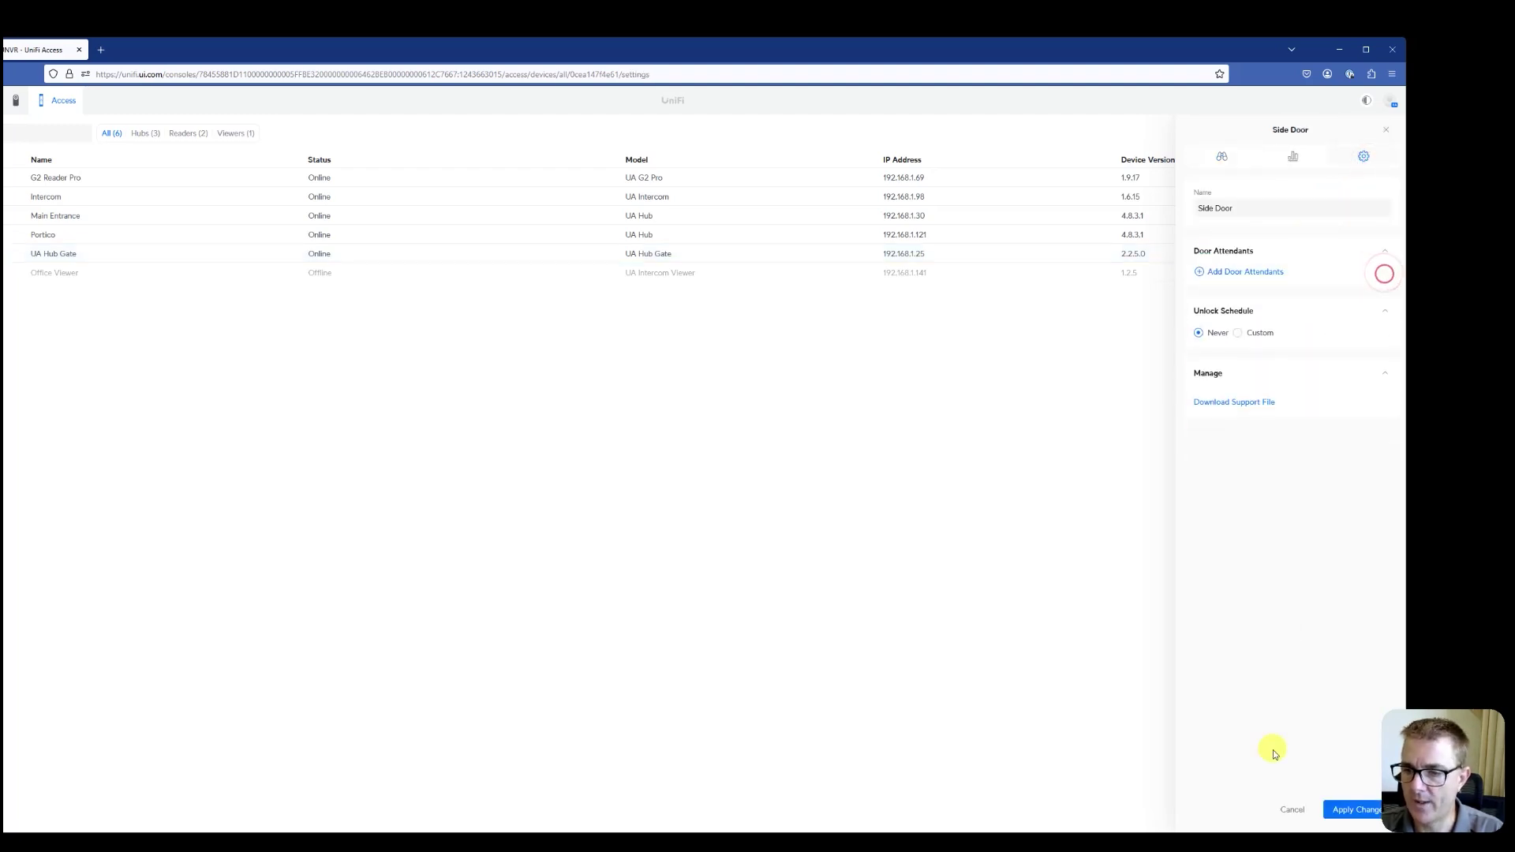
left_click(1346, 809)
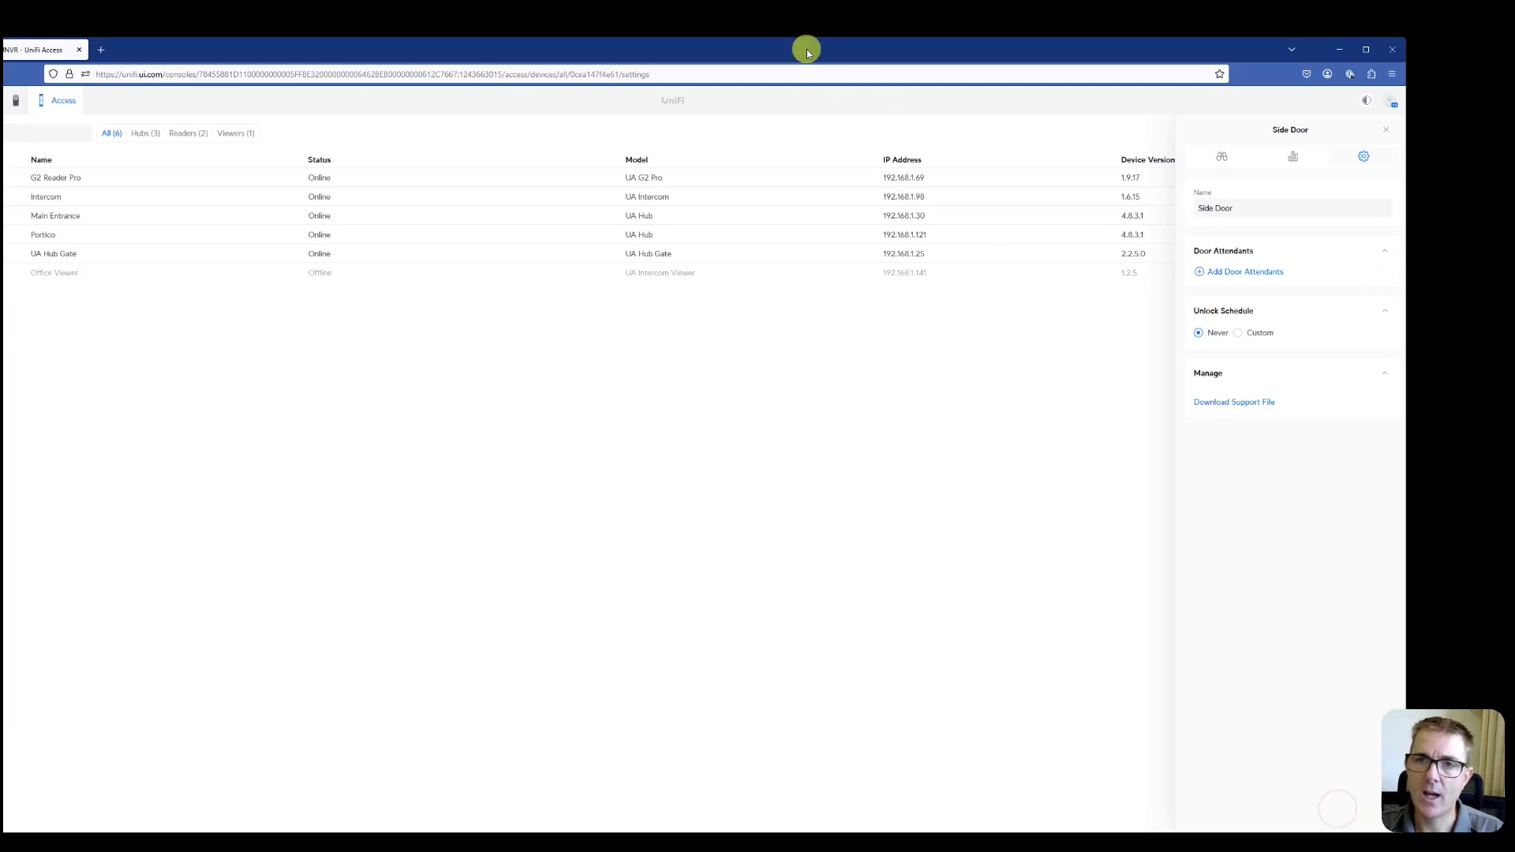